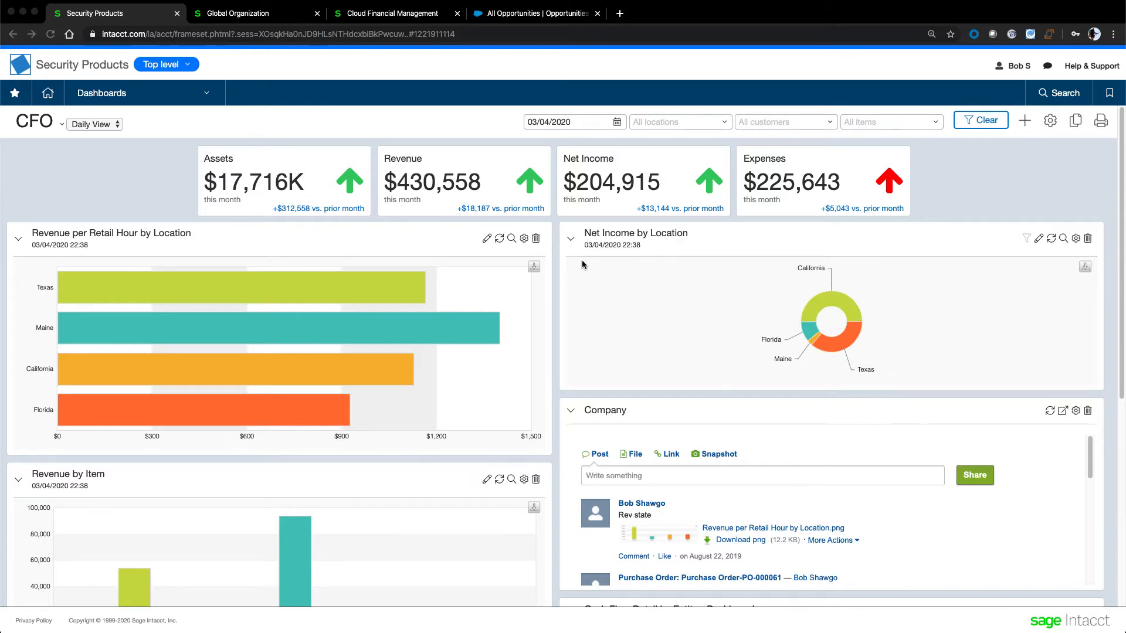
# Step: Look over the available entities and the top-level CFO dashboard, including its performance cards, charts, company feed, balance sheet and cash flow reports
pyautogui.click(188, 66)
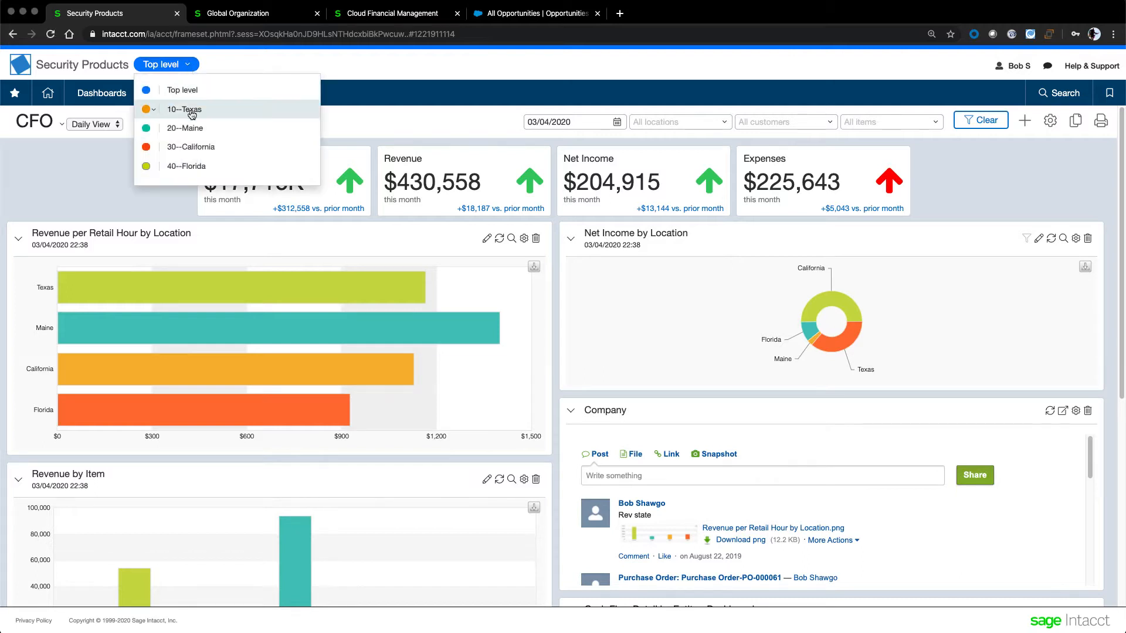
pyautogui.click(172, 199)
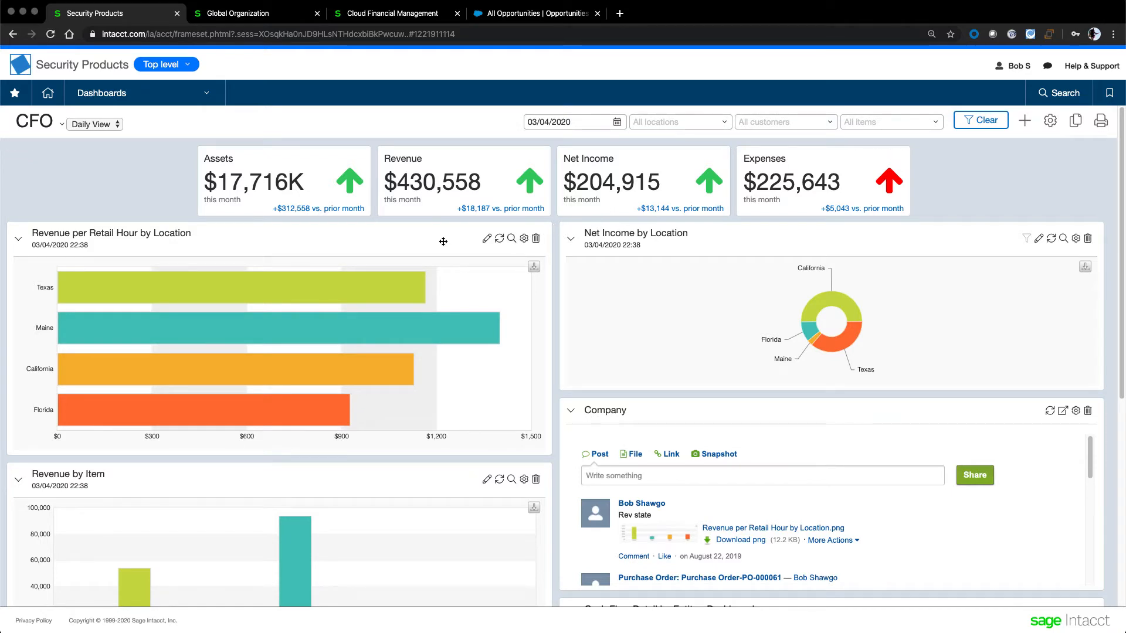
pyautogui.moveTo(270, 185)
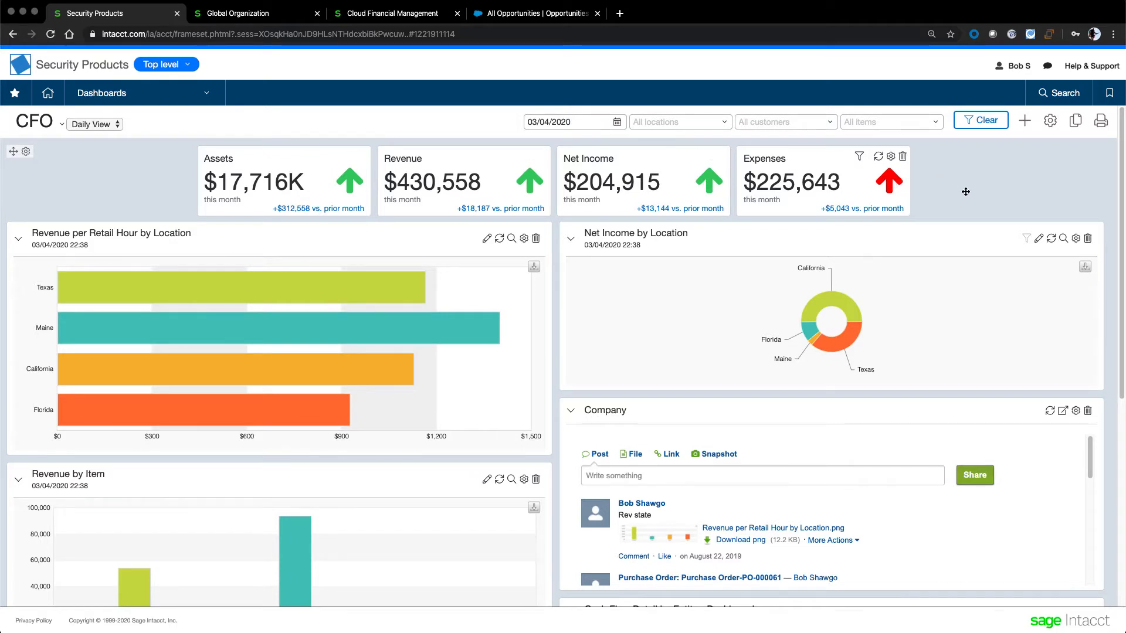
pyautogui.scroll(-3, 959, 332)
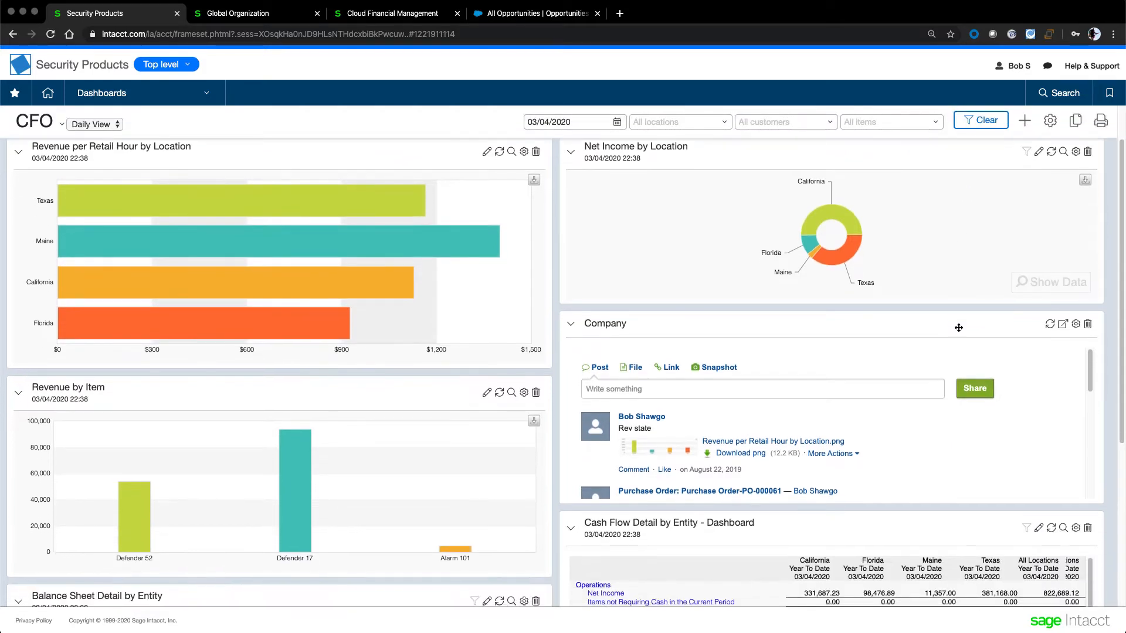
pyautogui.scroll(-2, 958, 330)
pyautogui.scroll(-5, 958, 330)
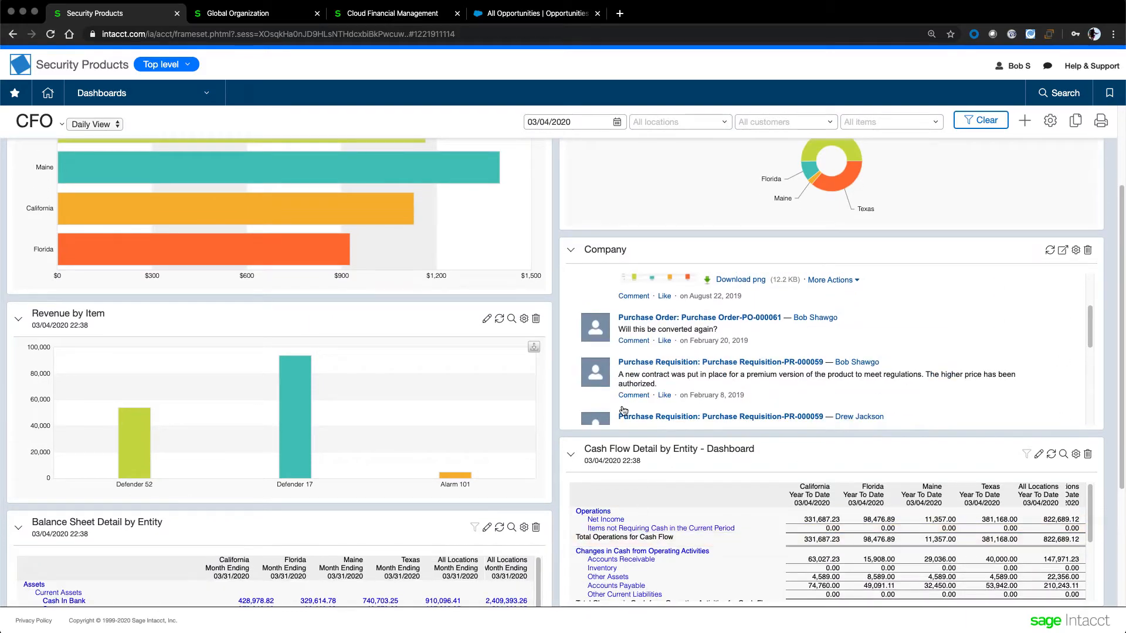
pyautogui.scroll(4, 643, 357)
pyautogui.scroll(-5, 532, 496)
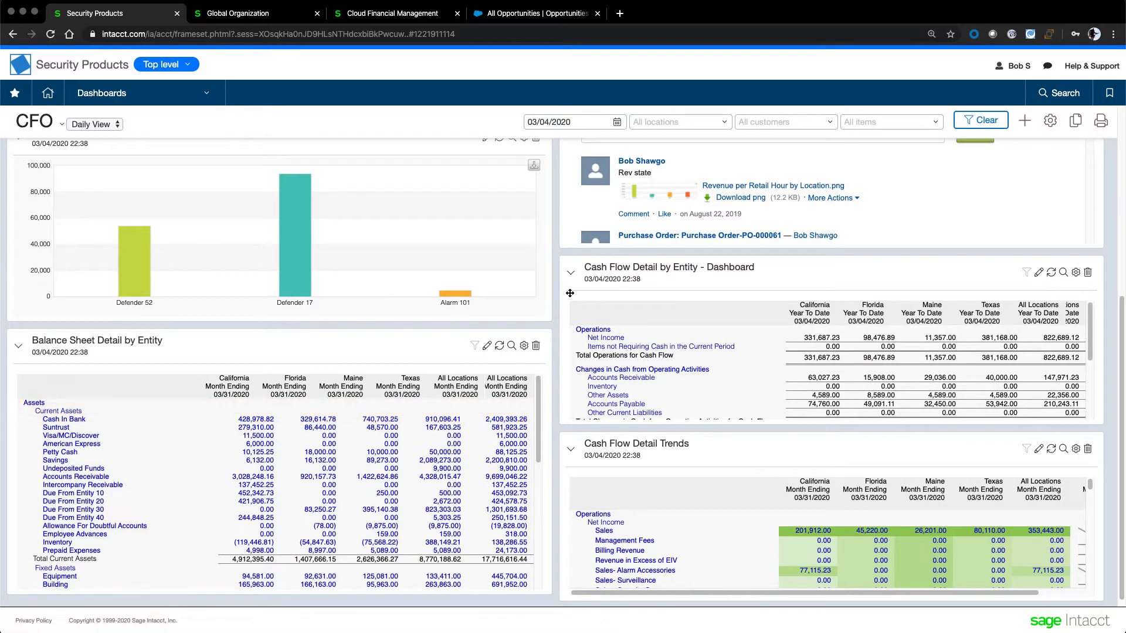
pyautogui.scroll(8, 571, 298)
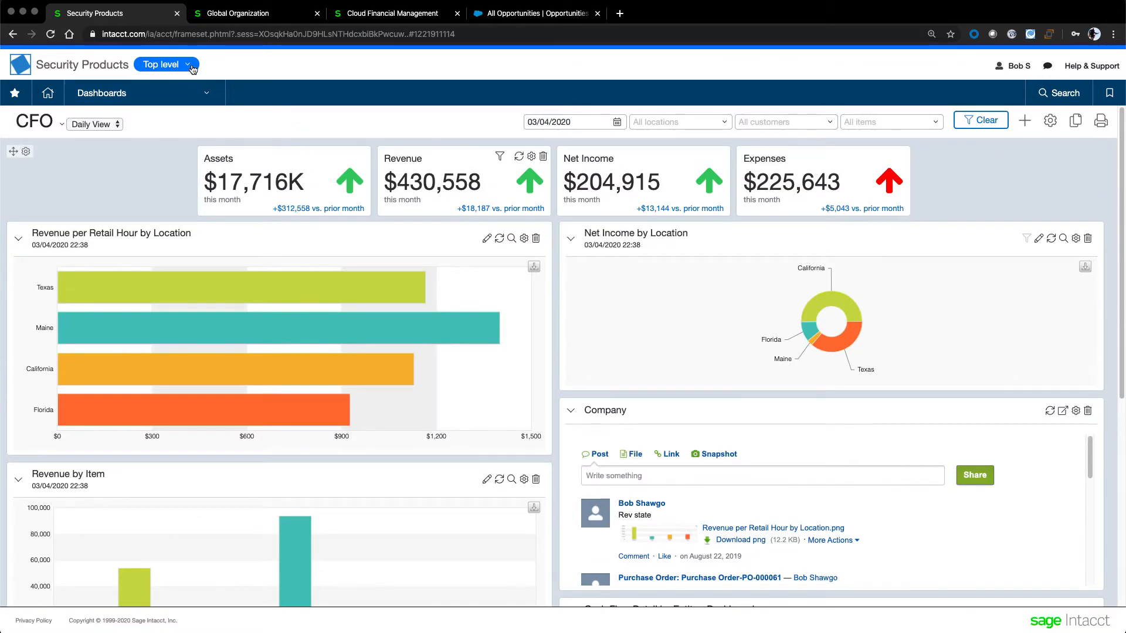
# Step: Open the 10--Texas entity and start a new user record in its company administration
pyautogui.click(191, 65)
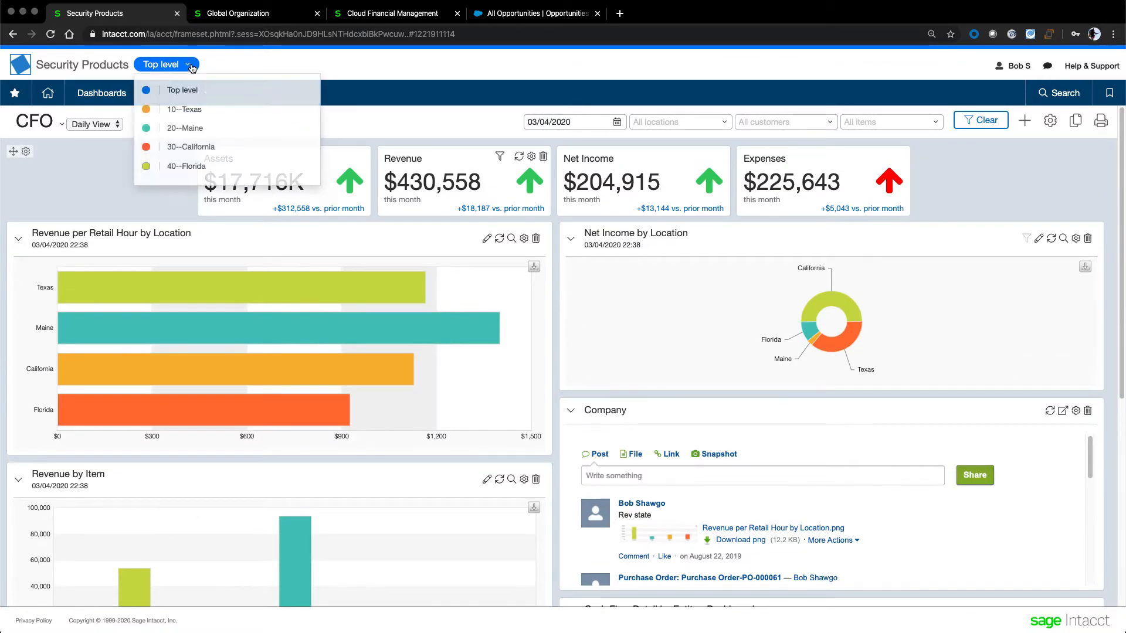
pyautogui.click(188, 112)
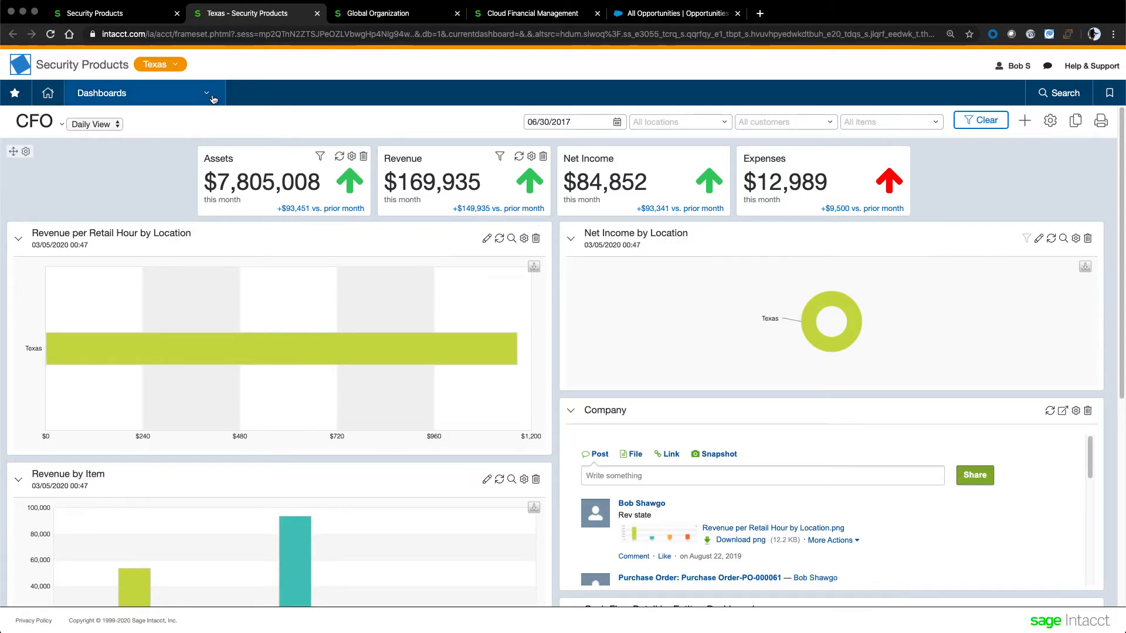
pyautogui.moveTo(206, 95)
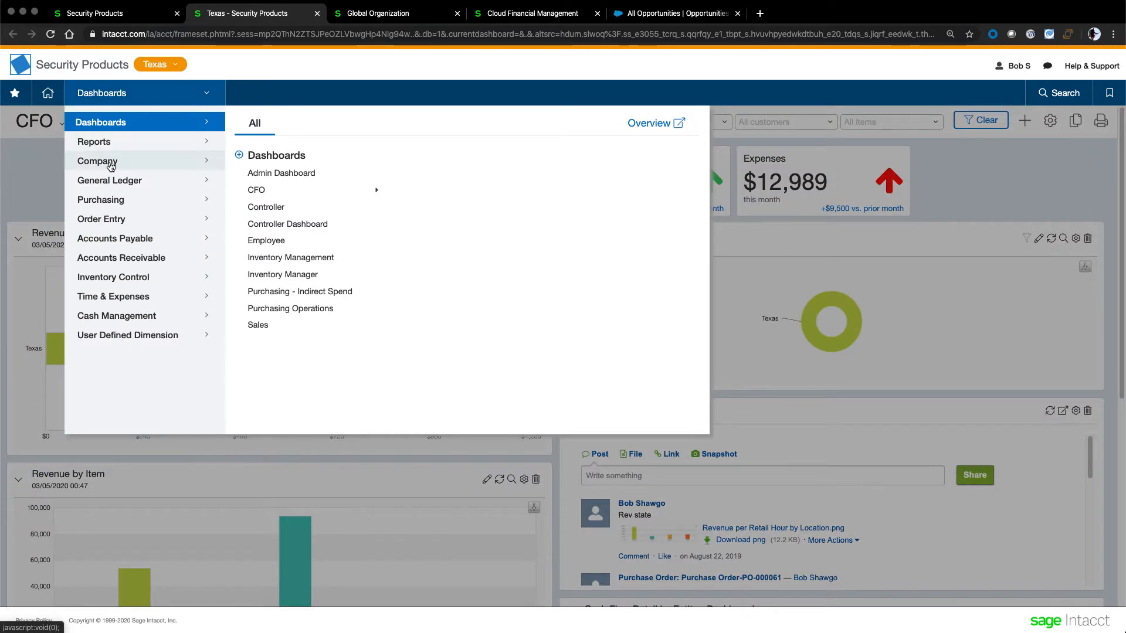
pyautogui.moveTo(114, 162)
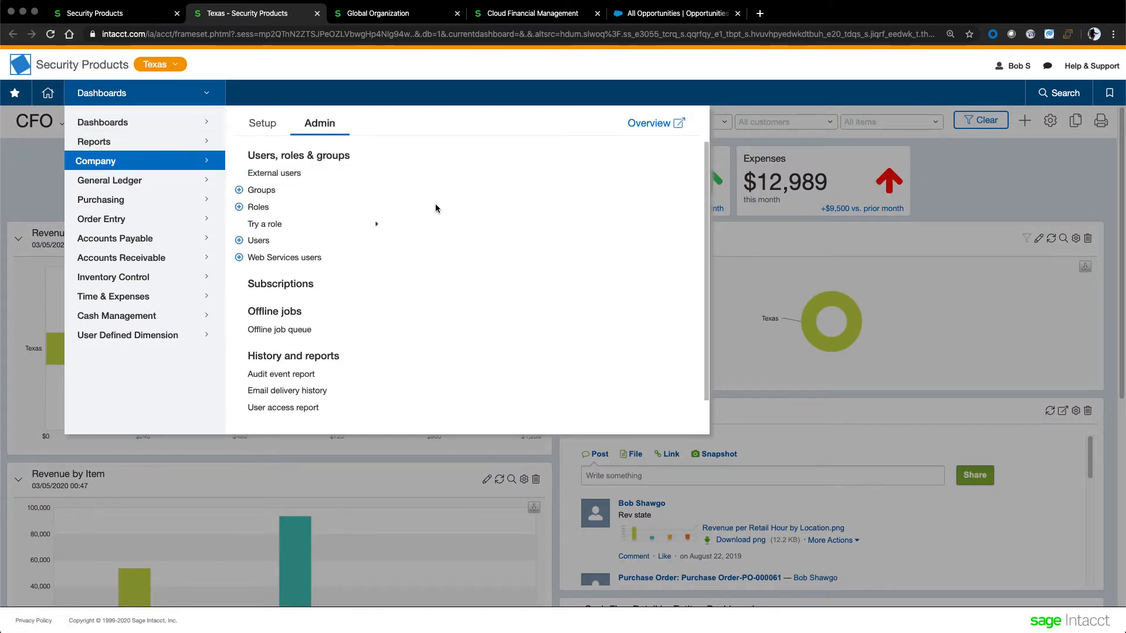
pyautogui.click(240, 241)
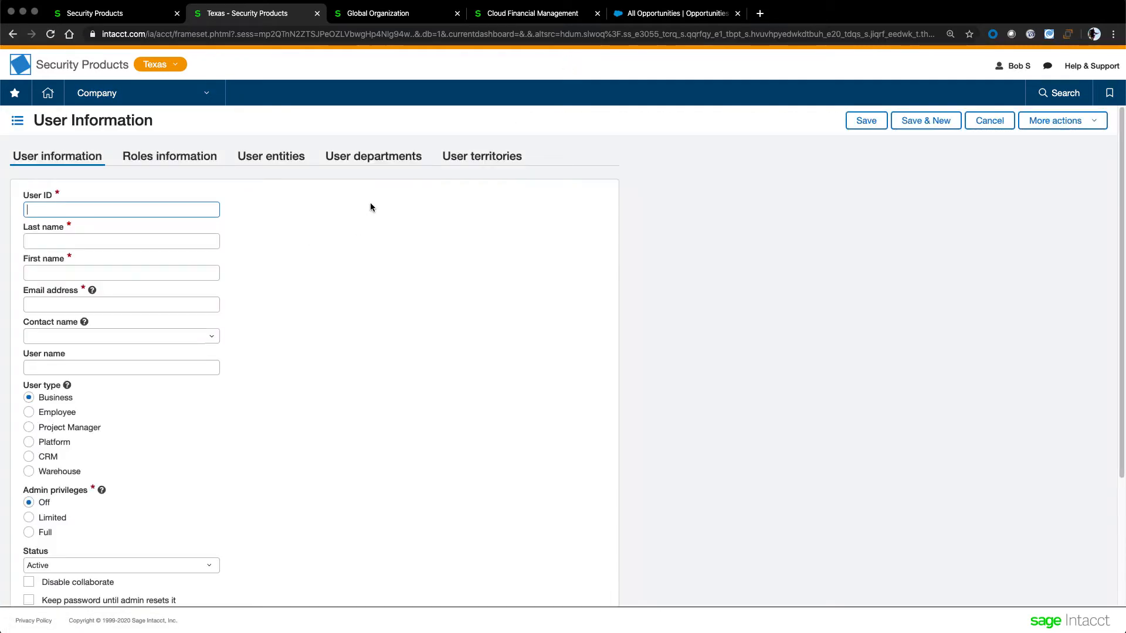
# Step: Choose an entity in the first row of the new user's entity restrictions
pyautogui.click(288, 162)
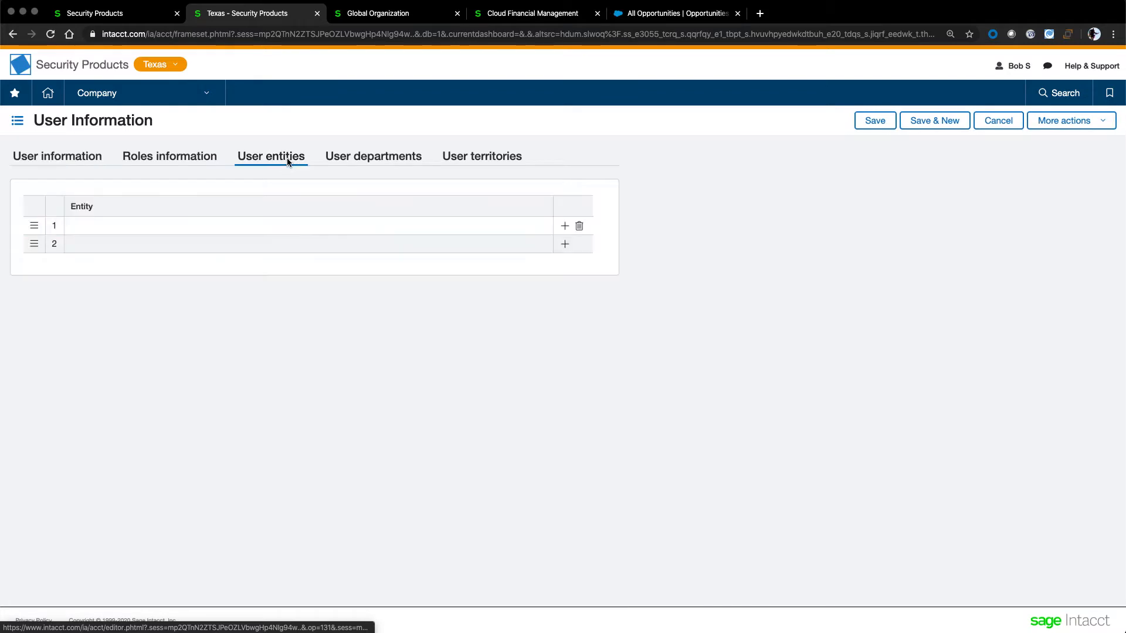
pyautogui.click(110, 228)
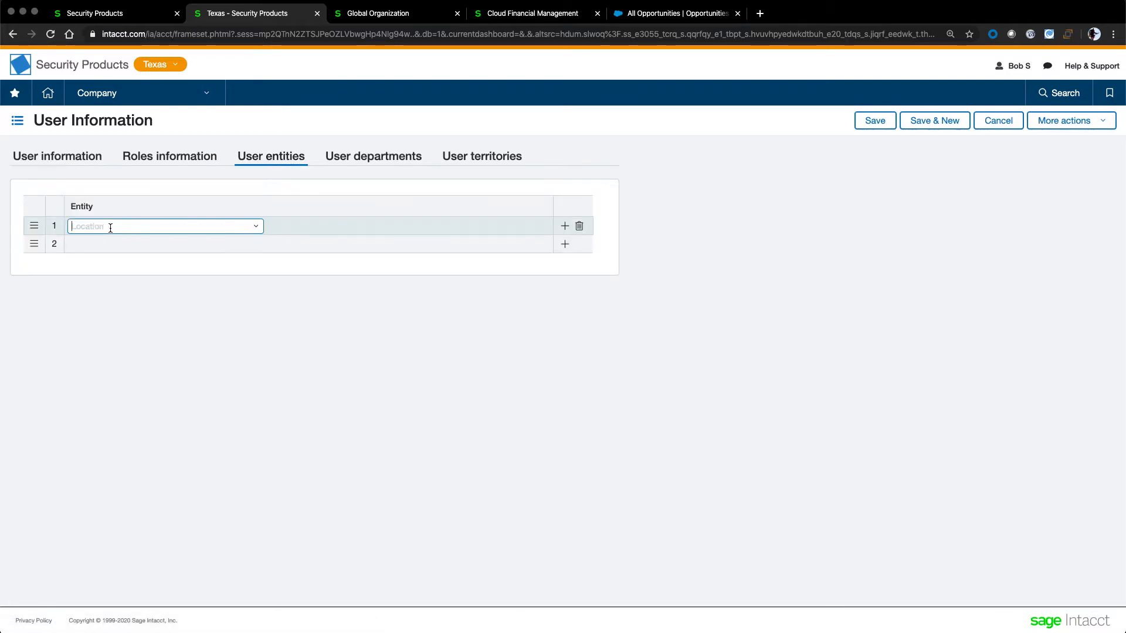
pyautogui.click(254, 228)
pyautogui.click(120, 266)
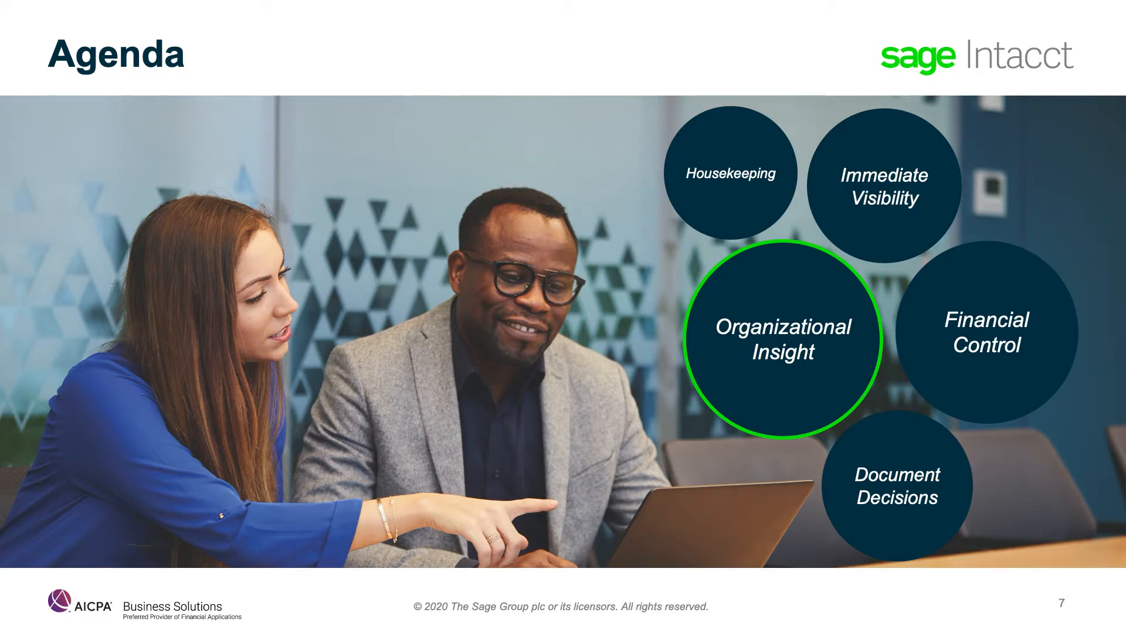
pyautogui.press('Right')
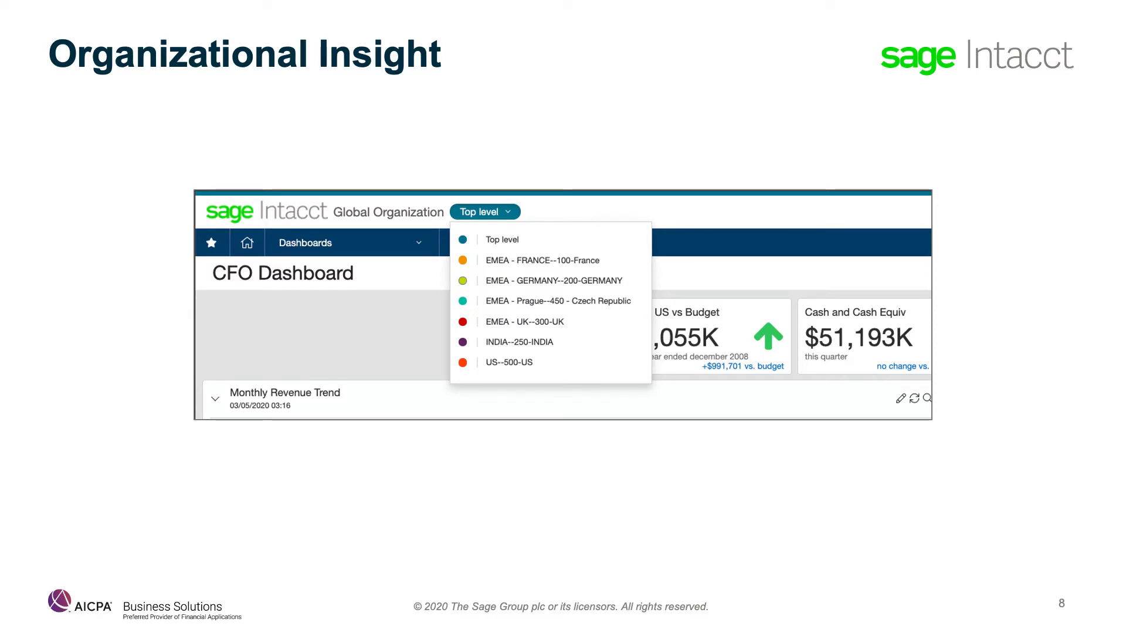
# Step: Switch back to the browser's top-level Security Products dashboard and review its revenue, balance sheet and cash flow components
pyautogui.press('super+Tab')
pyautogui.click(134, 13)
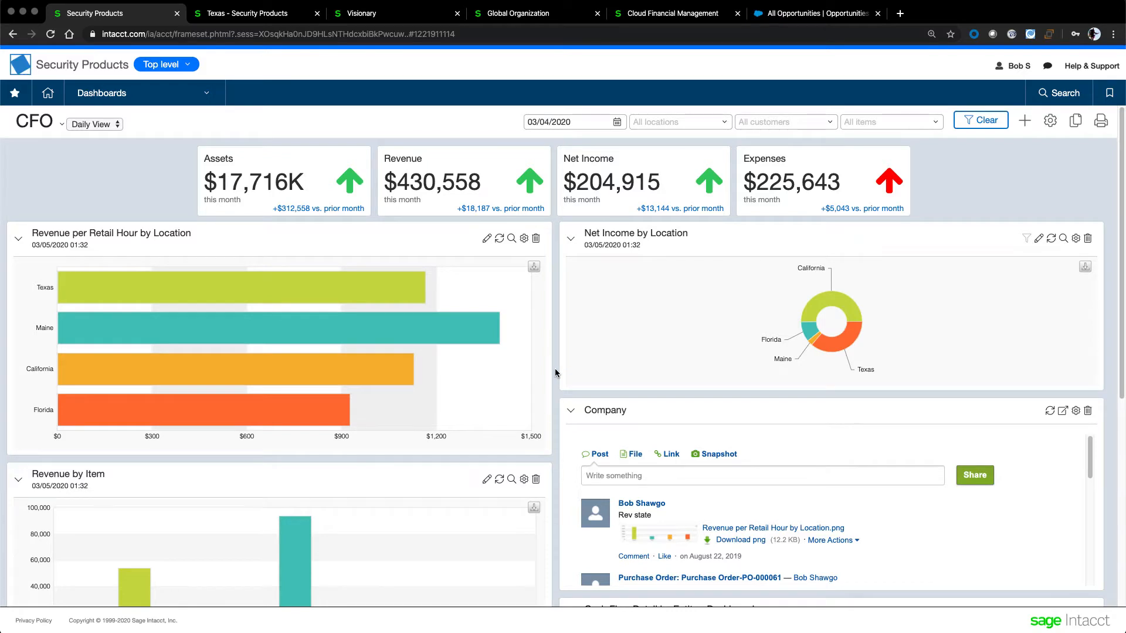
pyautogui.scroll(-3, 555, 373)
pyautogui.scroll(-2, 556, 372)
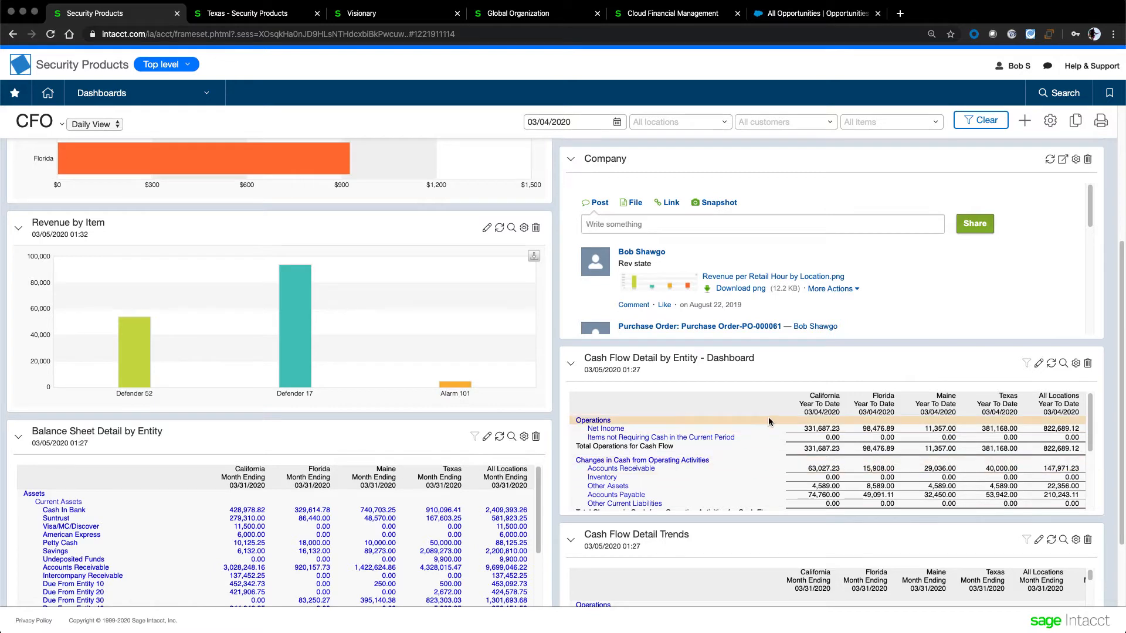
pyautogui.scroll(5, 592, 442)
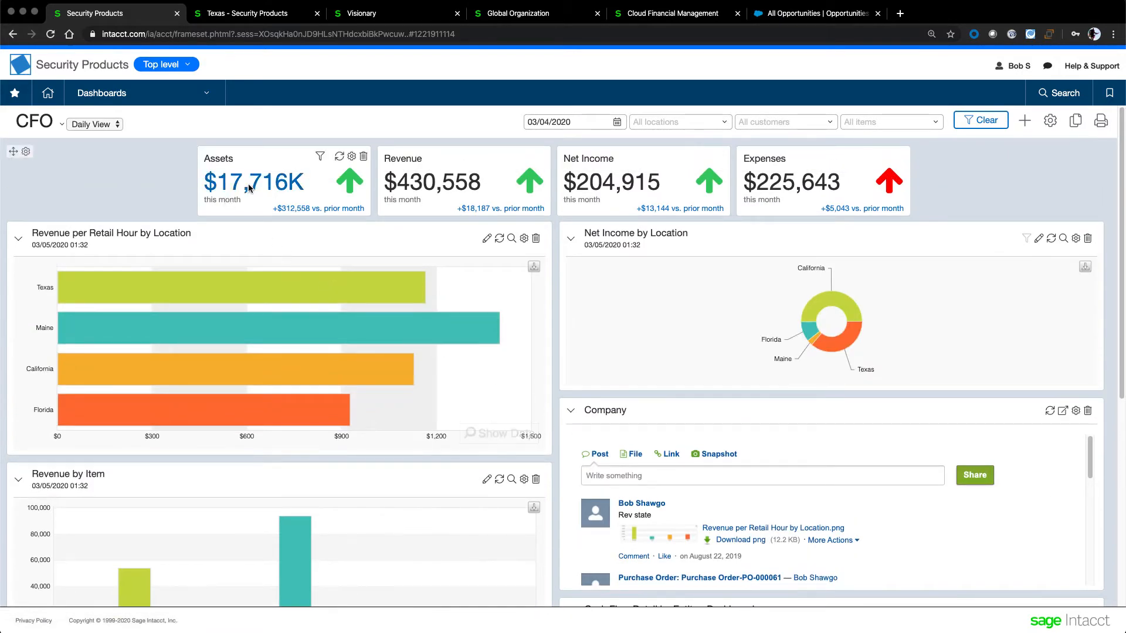
# Step: Drill from the Assets card through the 03/31/2020 Cash In Bank balance to the 30,000.00 payroll credit's journal entry, closing the report windows when done
pyautogui.moveTo(268, 185)
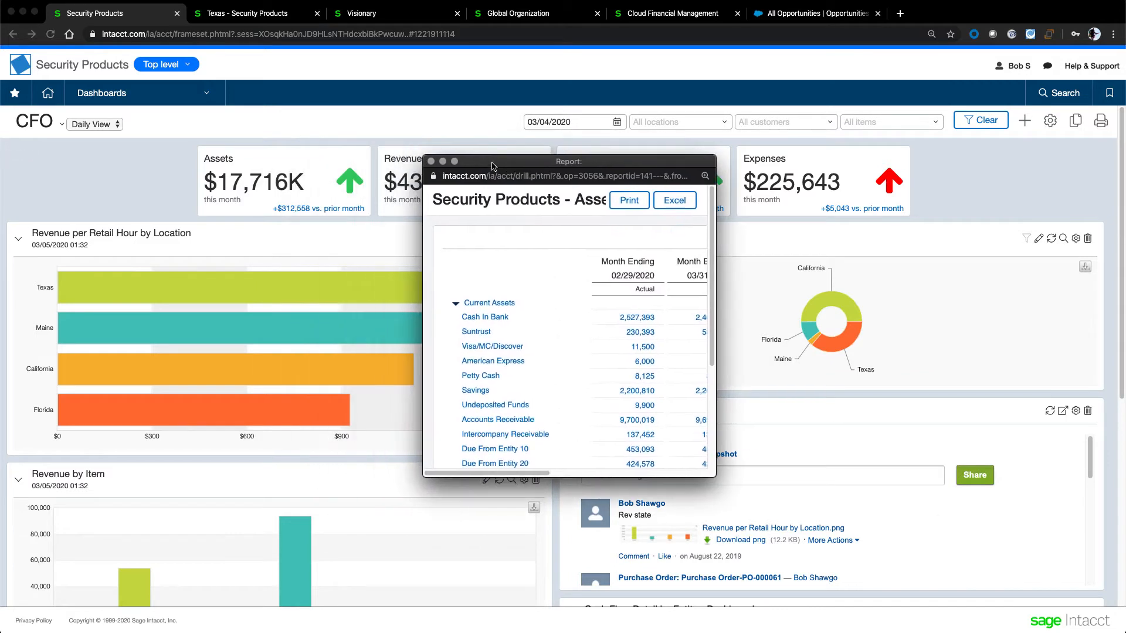
pyautogui.moveTo(714, 476); pyautogui.dragTo(947, 613)
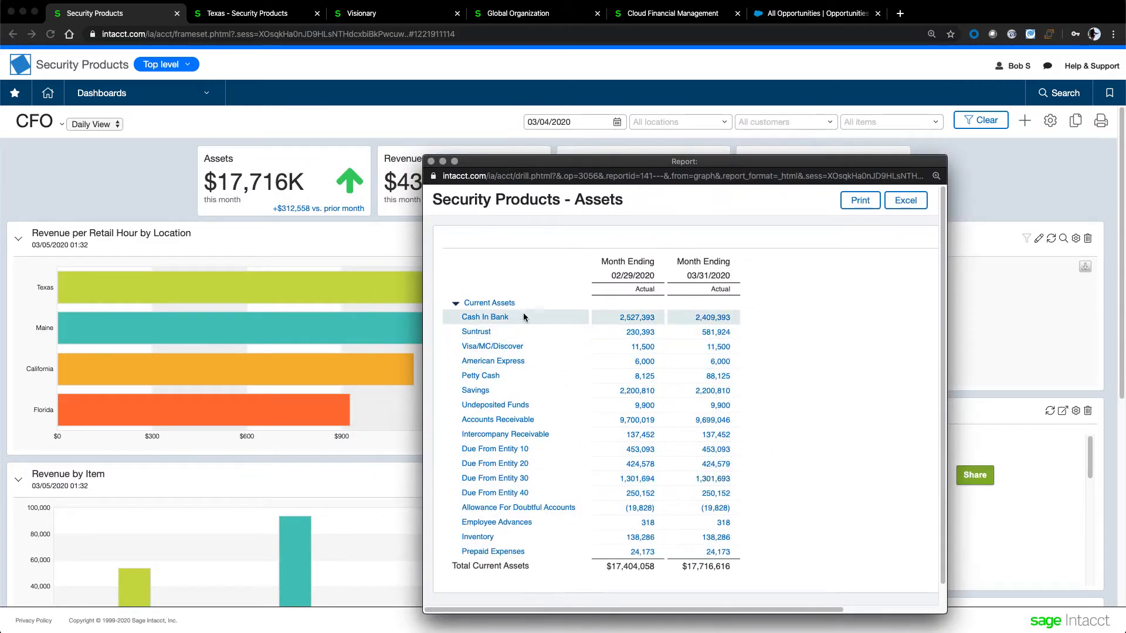
pyautogui.click(723, 319)
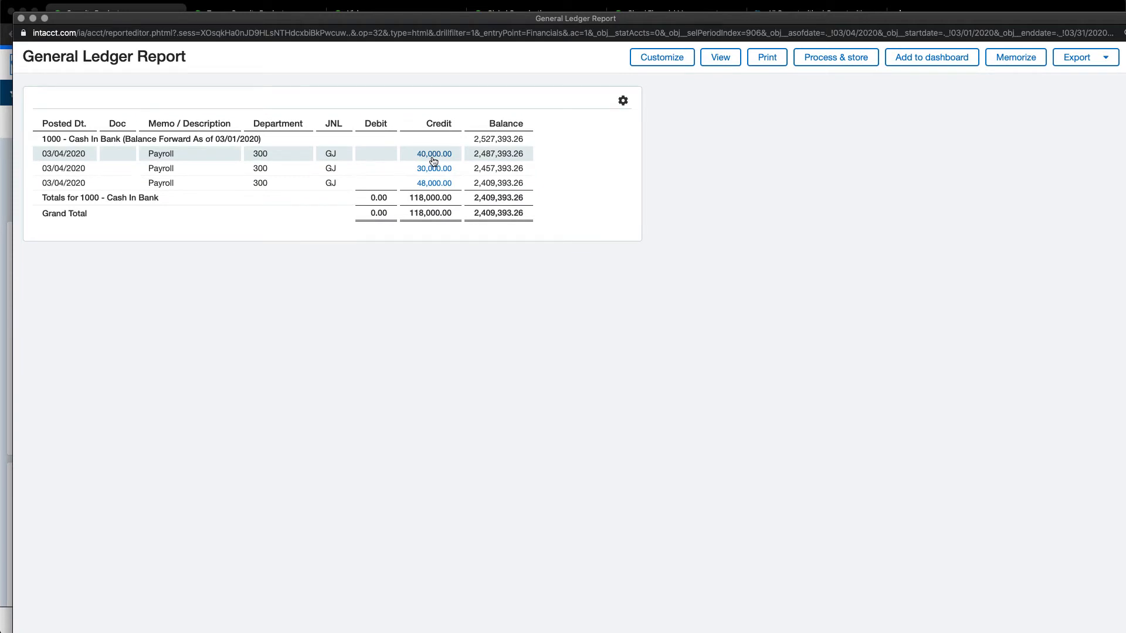
pyautogui.click(434, 169)
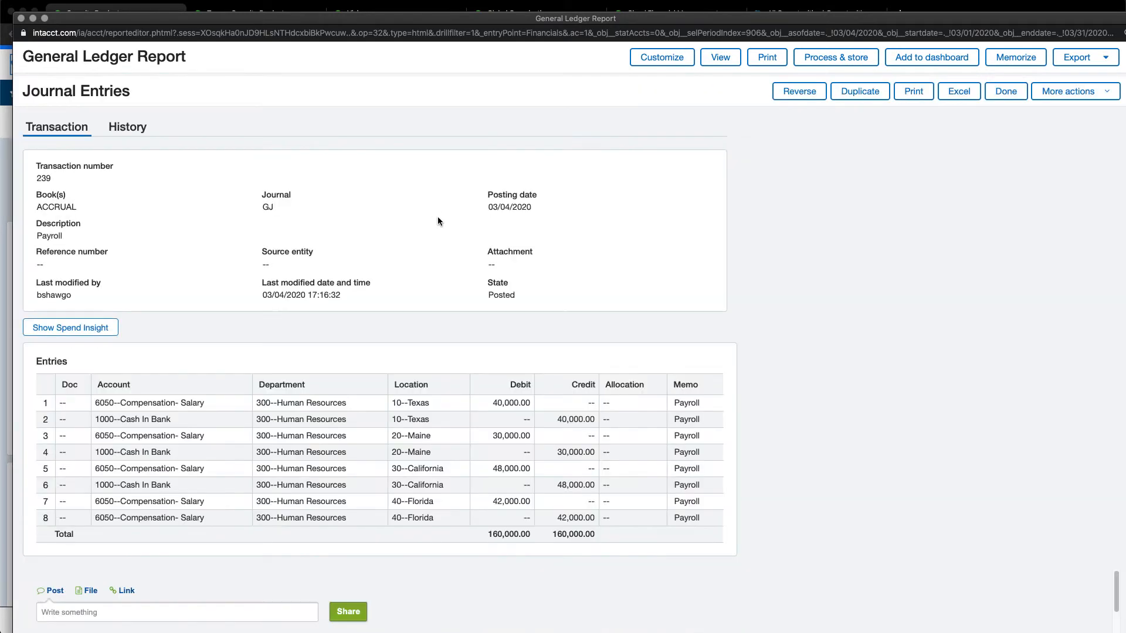
pyautogui.click(21, 18)
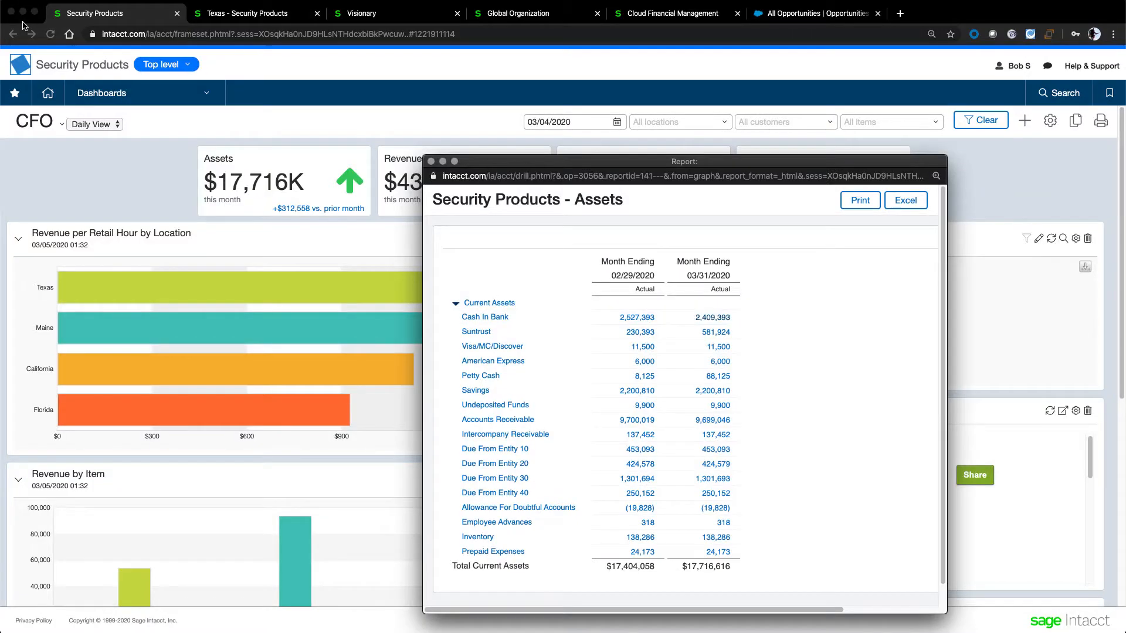
pyautogui.click(431, 162)
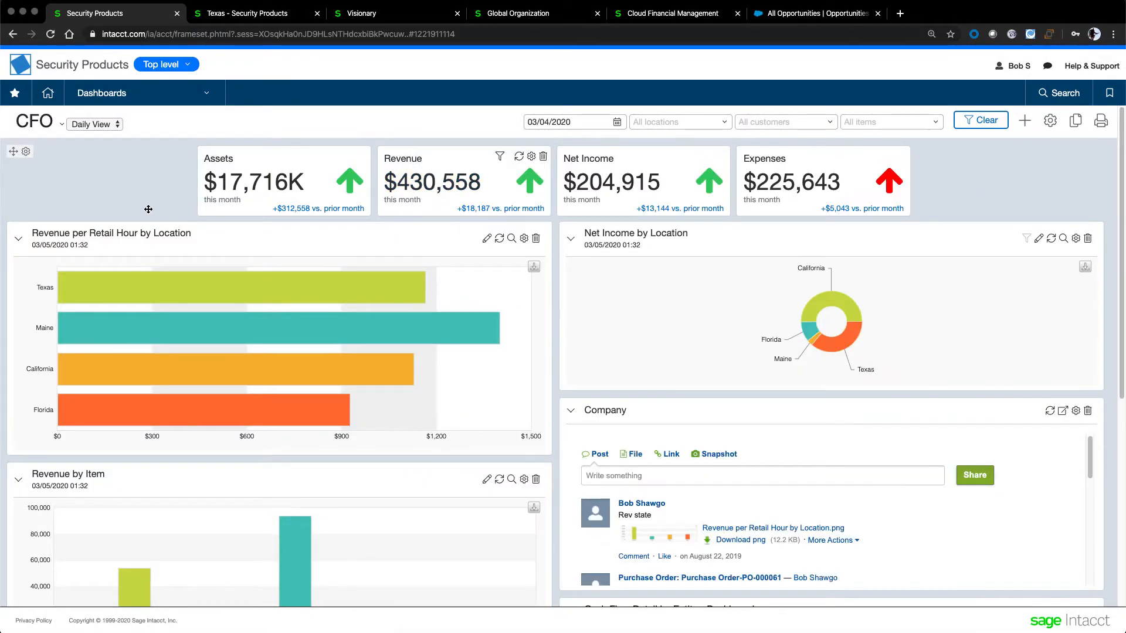
# Step: Examine the Revenue per Retail Hour by Location bars, also in an enlarged chart window, and the surrounding dashboard components
pyautogui.moveTo(167, 278)
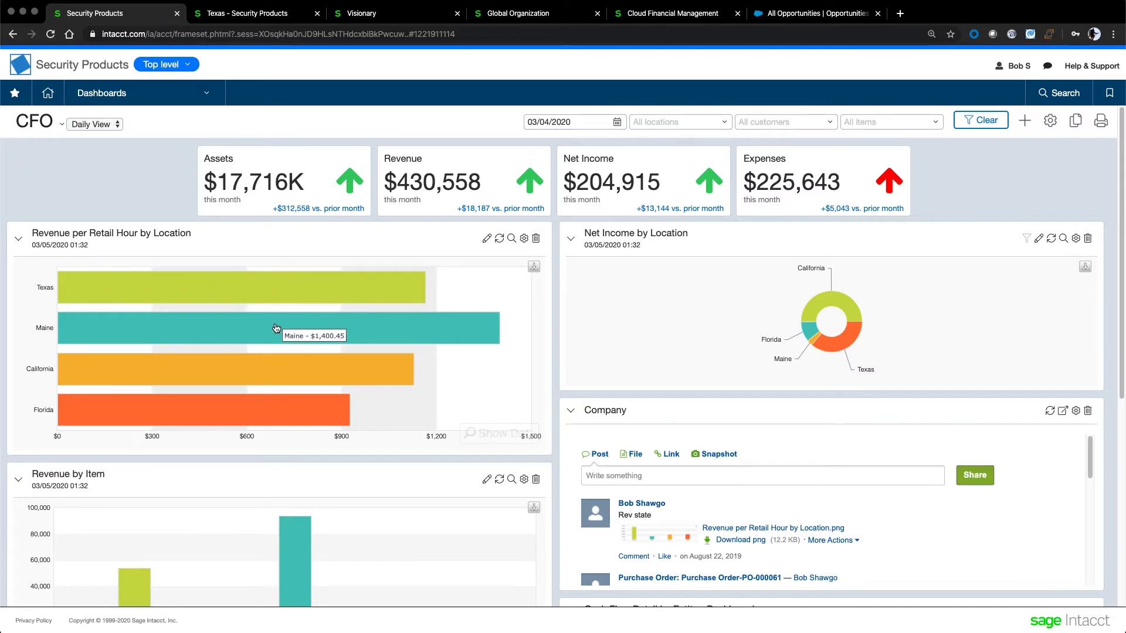
pyautogui.moveTo(273, 369)
pyautogui.moveTo(268, 406)
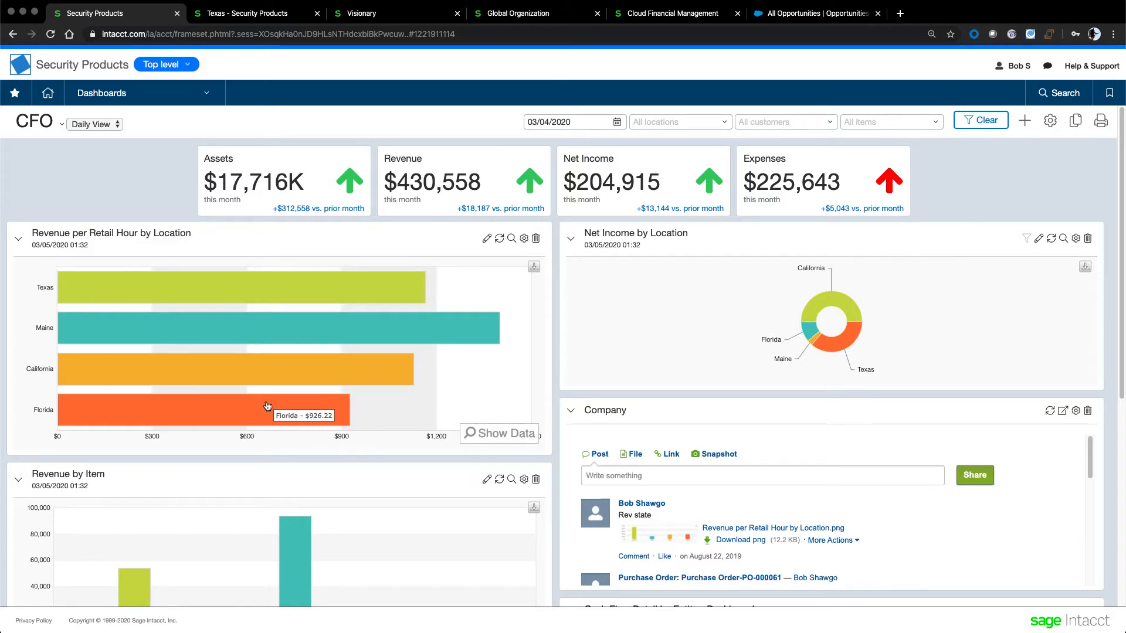
pyautogui.moveTo(854, 333)
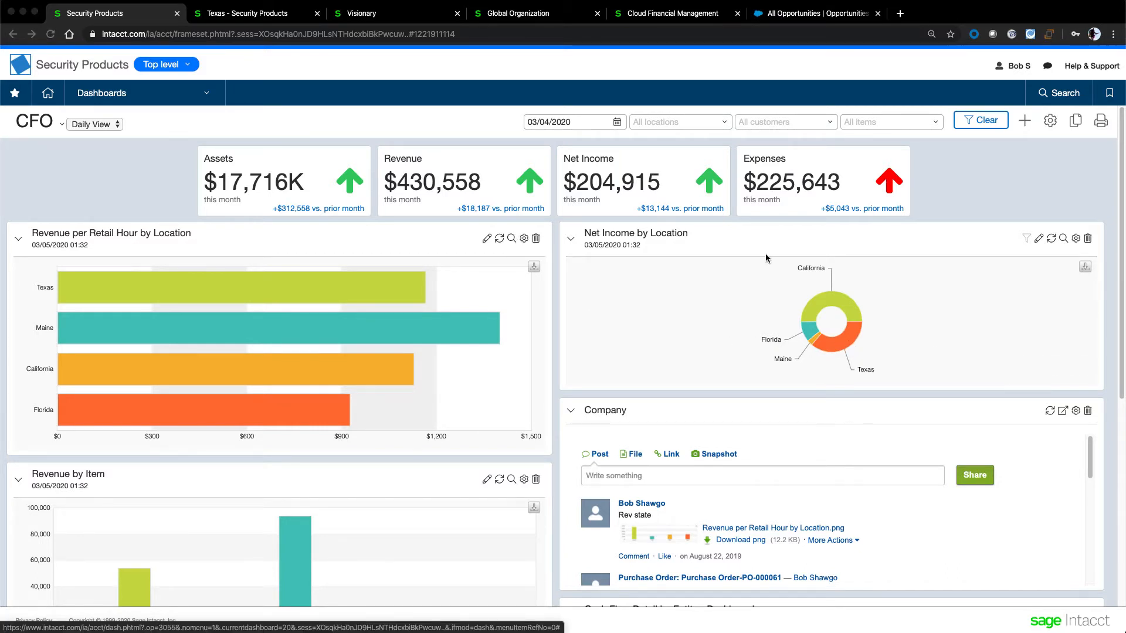
pyautogui.moveTo(1125, 351); pyautogui.dragTo(600, 73)
pyautogui.scroll(5, 692, 283)
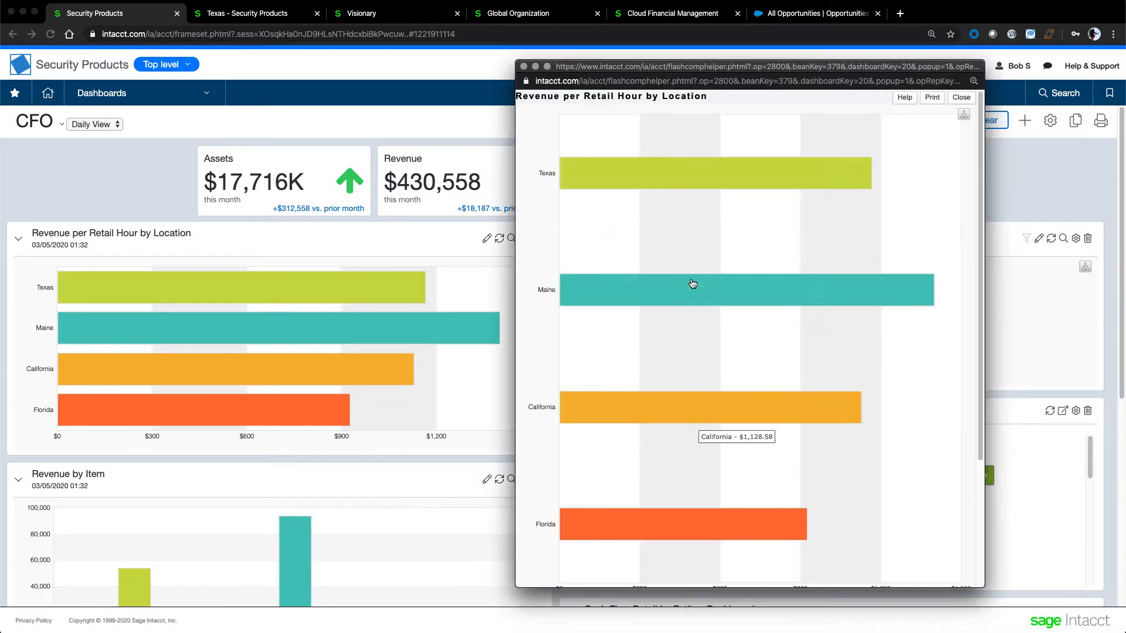
pyautogui.click(526, 68)
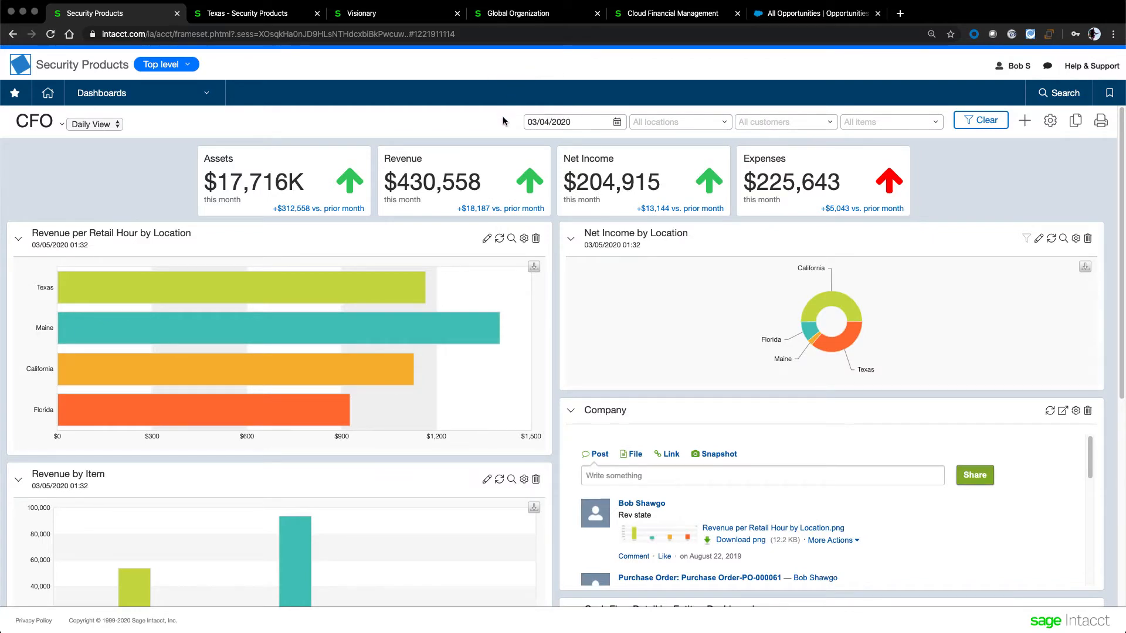
pyautogui.scroll(-3, 609, 351)
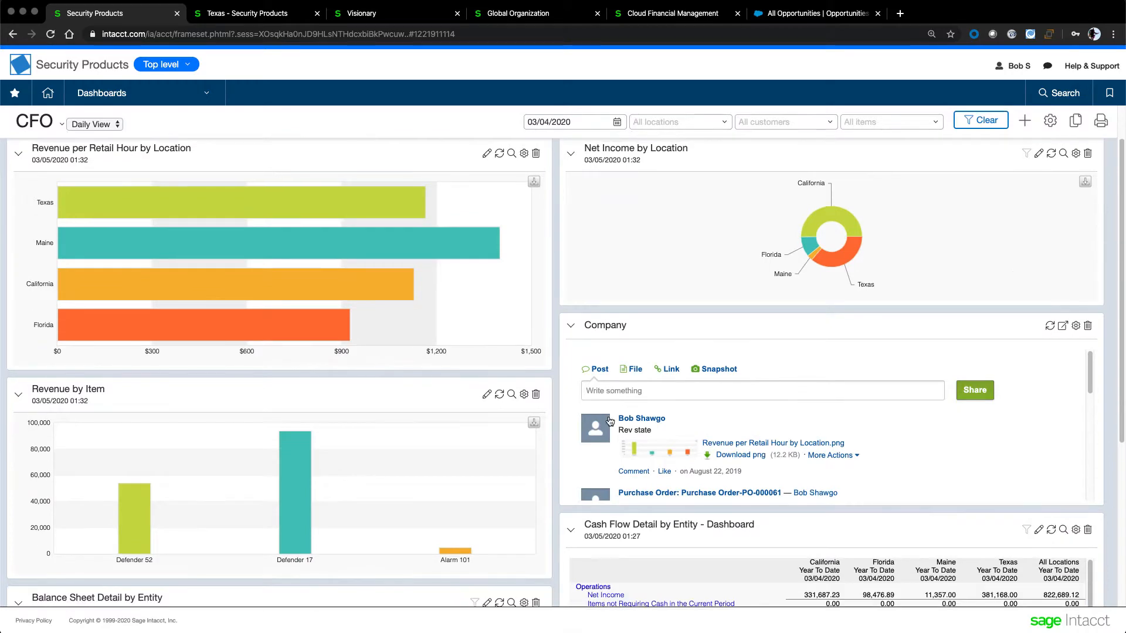
pyautogui.scroll(3, 609, 410)
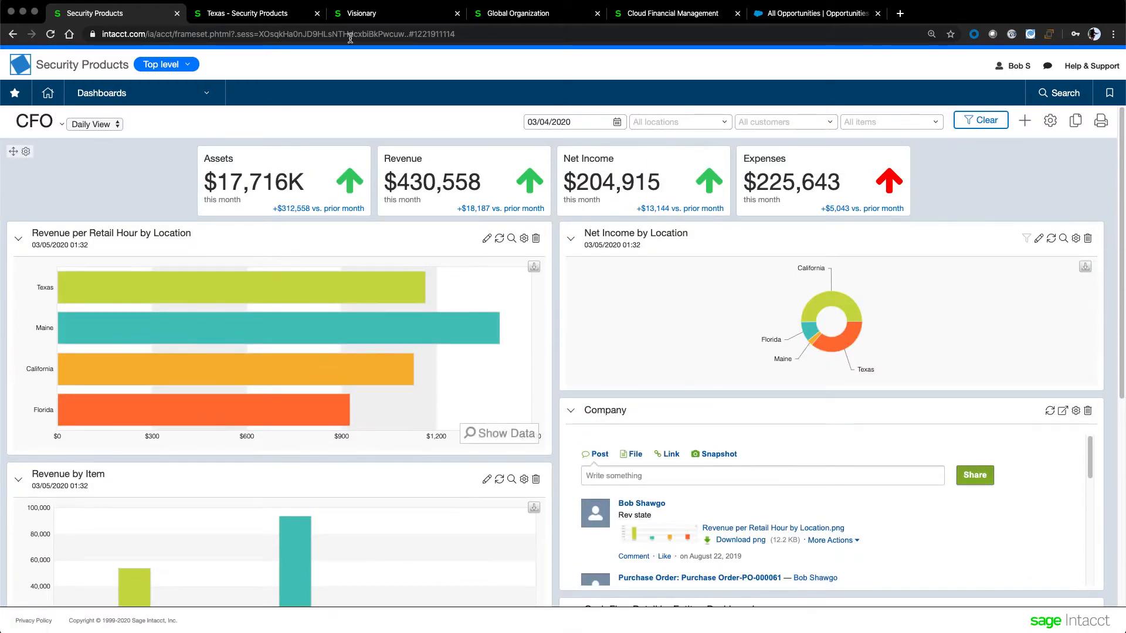
# Step: In Visionary's AP Bills Analysis with Subtotals Report, move the Date column after the Account column and open the choice of new views
pyautogui.click(373, 17)
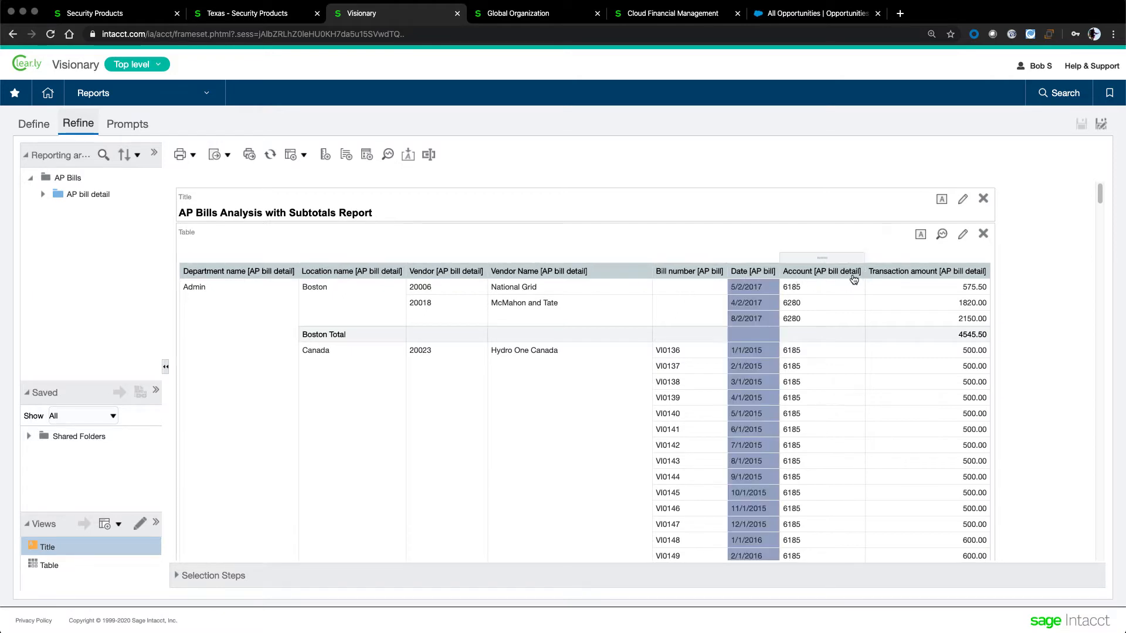
pyautogui.moveTo(759, 266); pyautogui.dragTo(865, 267)
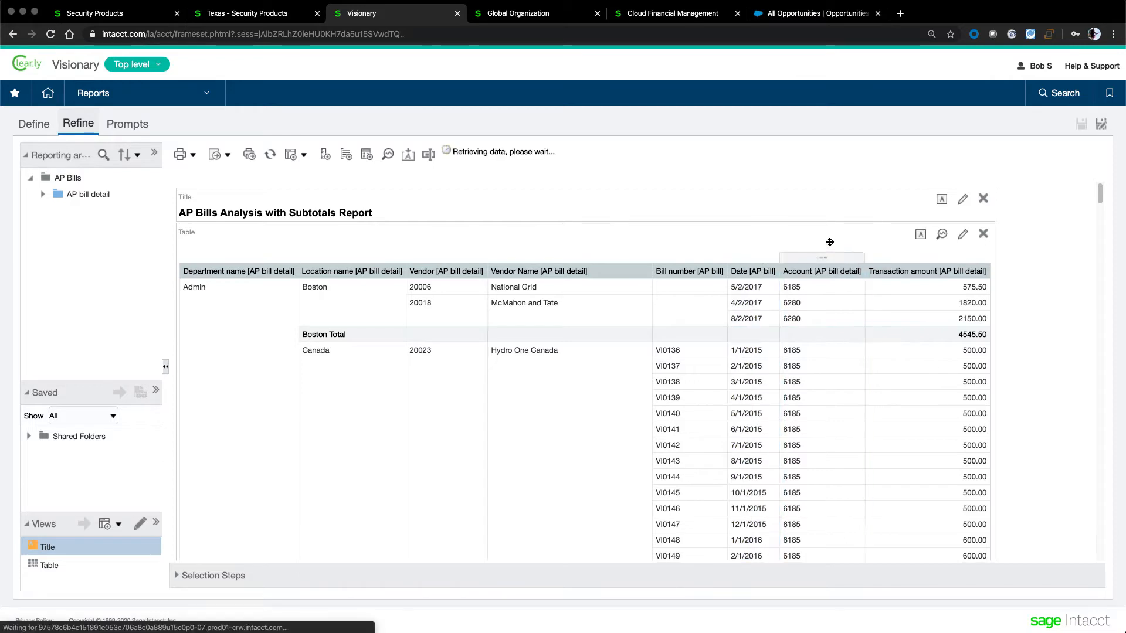
pyautogui.click(304, 155)
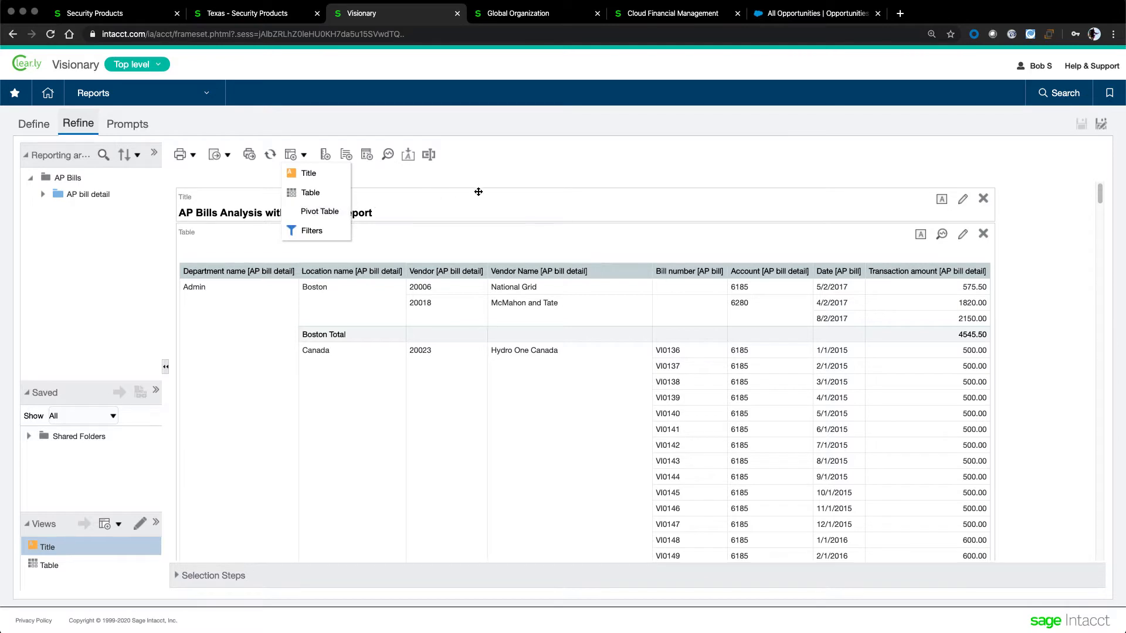
# Step: Dismiss the view choices, return to the top-level Security Products dashboard and examine its Revenue by Item chart
pyautogui.click(502, 196)
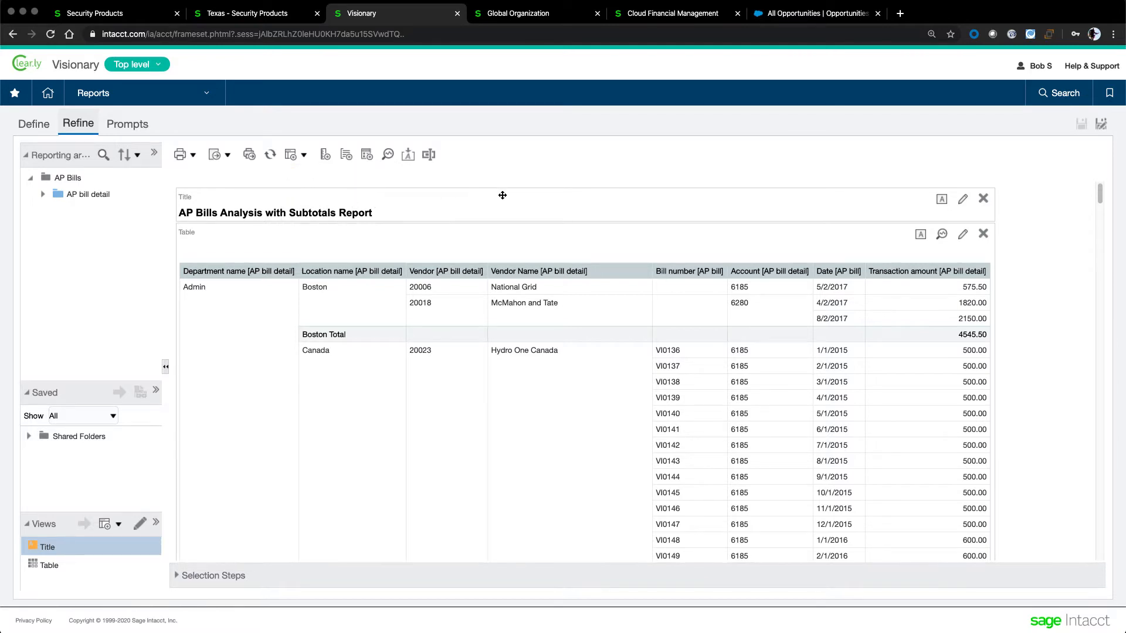
pyautogui.click(131, 18)
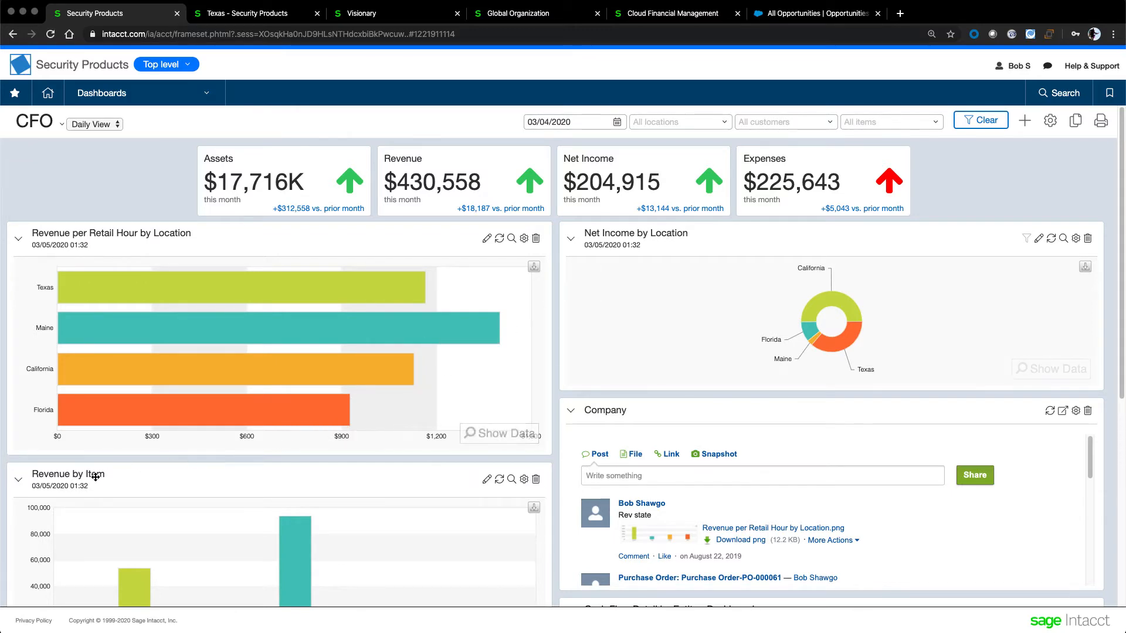
pyautogui.scroll(-1, 100, 476)
pyautogui.scroll(-5, 100, 475)
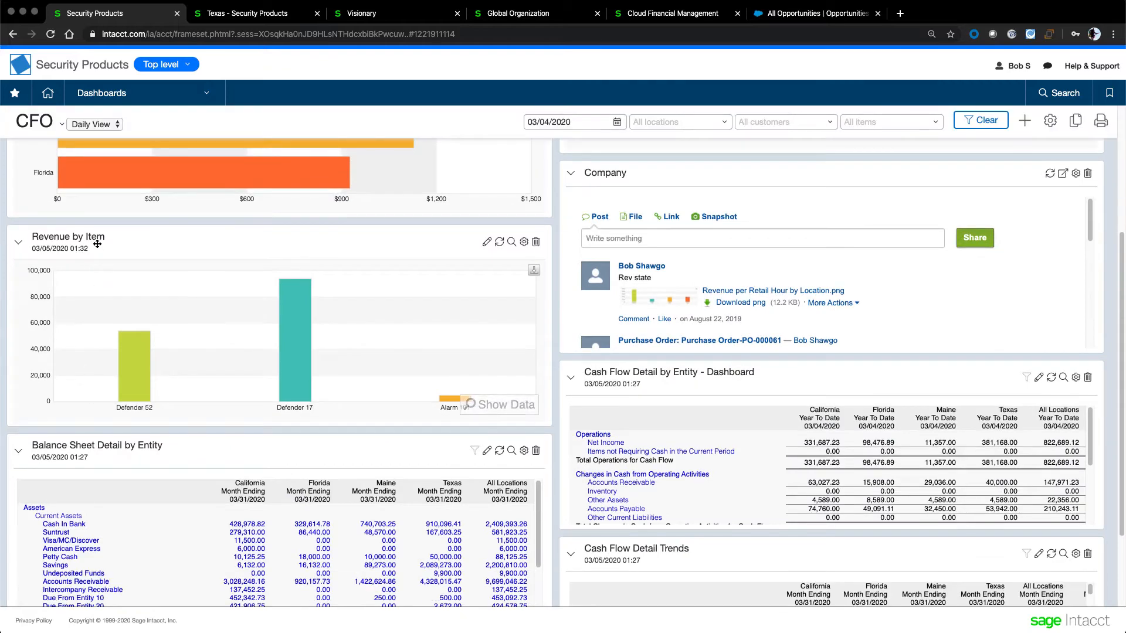
pyautogui.scroll(5, 102, 266)
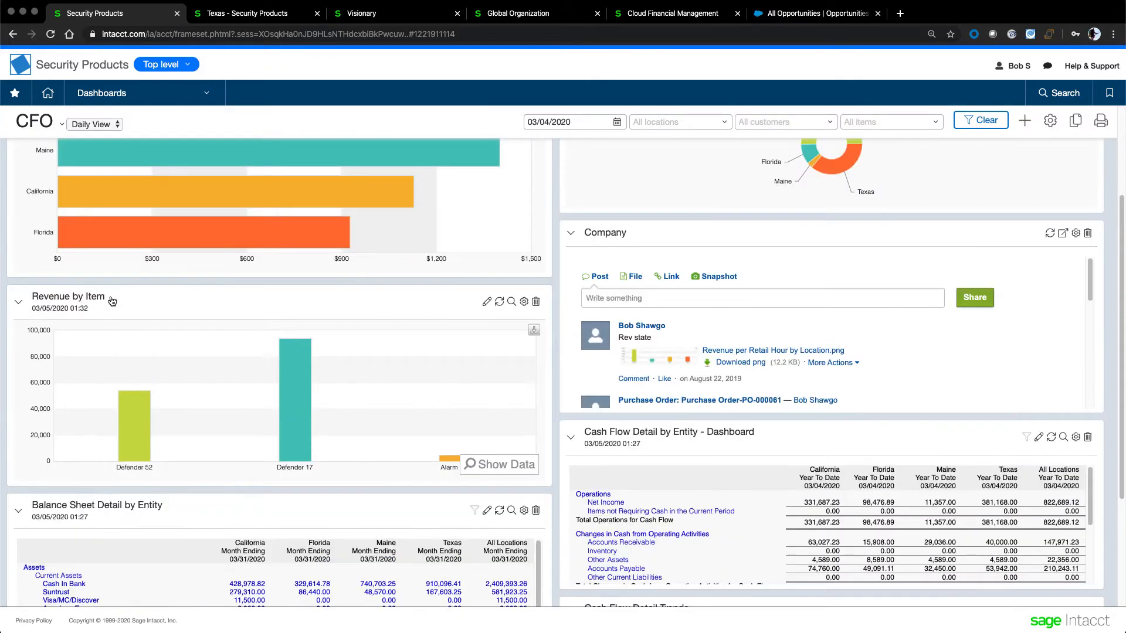
pyautogui.scroll(1, 112, 302)
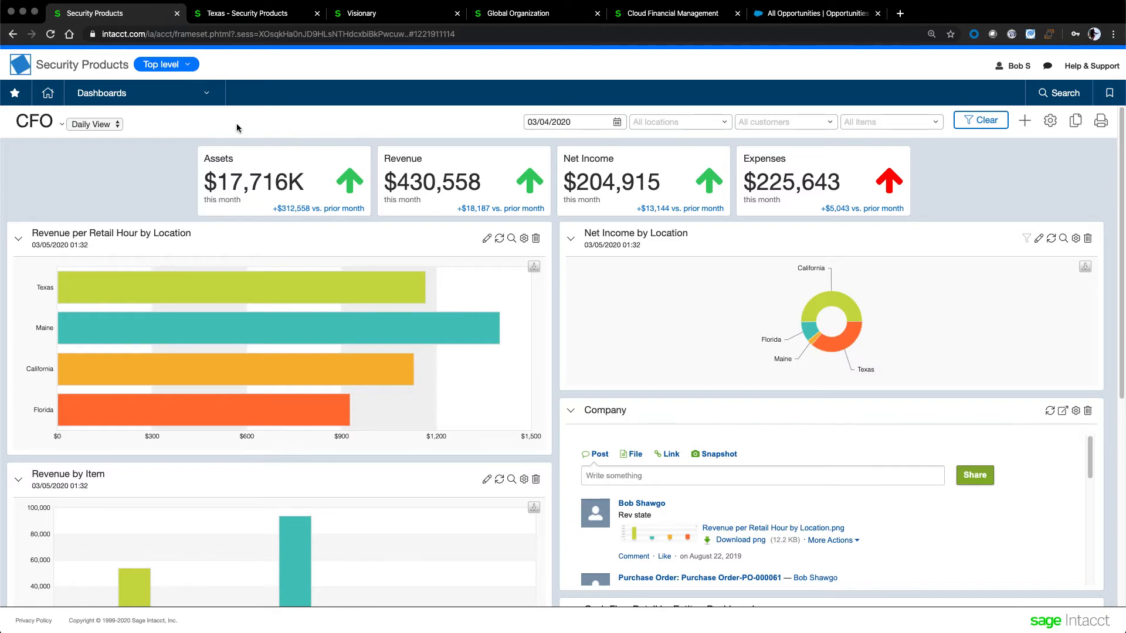
# Step: Open the General Ledger configuration and bring up its Dimension relationships table
pyautogui.click(207, 94)
pyautogui.moveTo(128, 183)
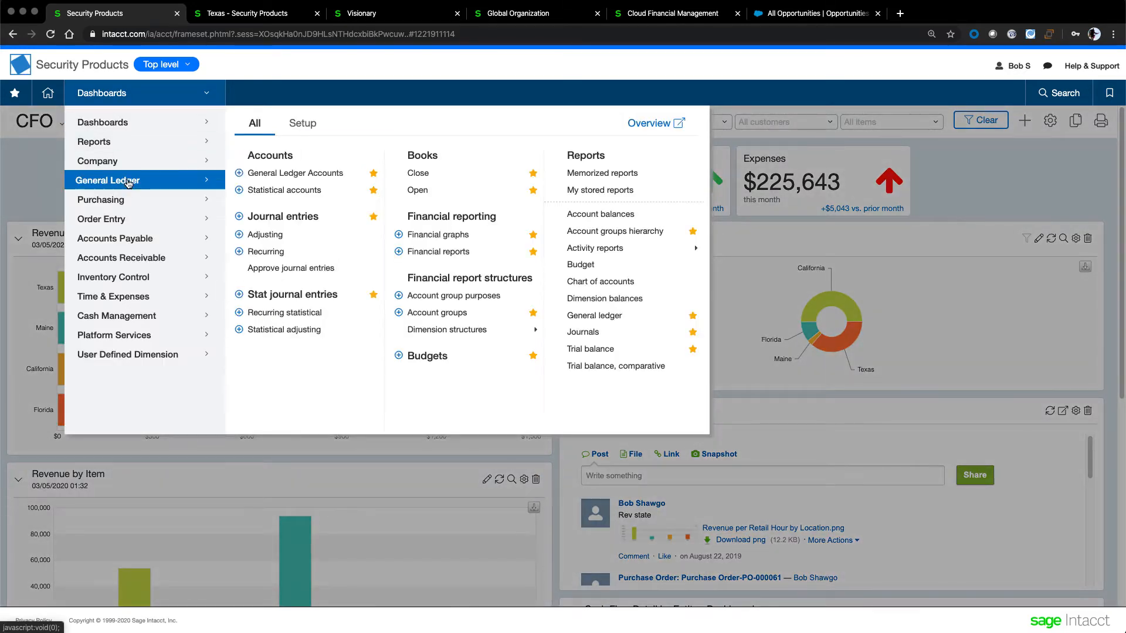
pyautogui.click(312, 132)
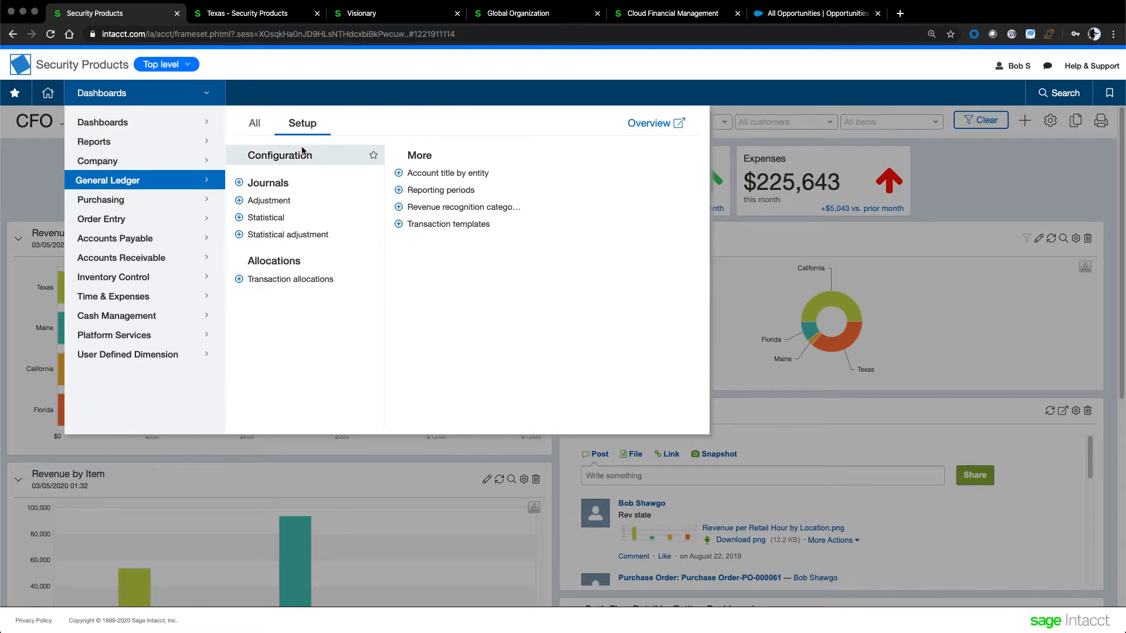
pyautogui.click(300, 154)
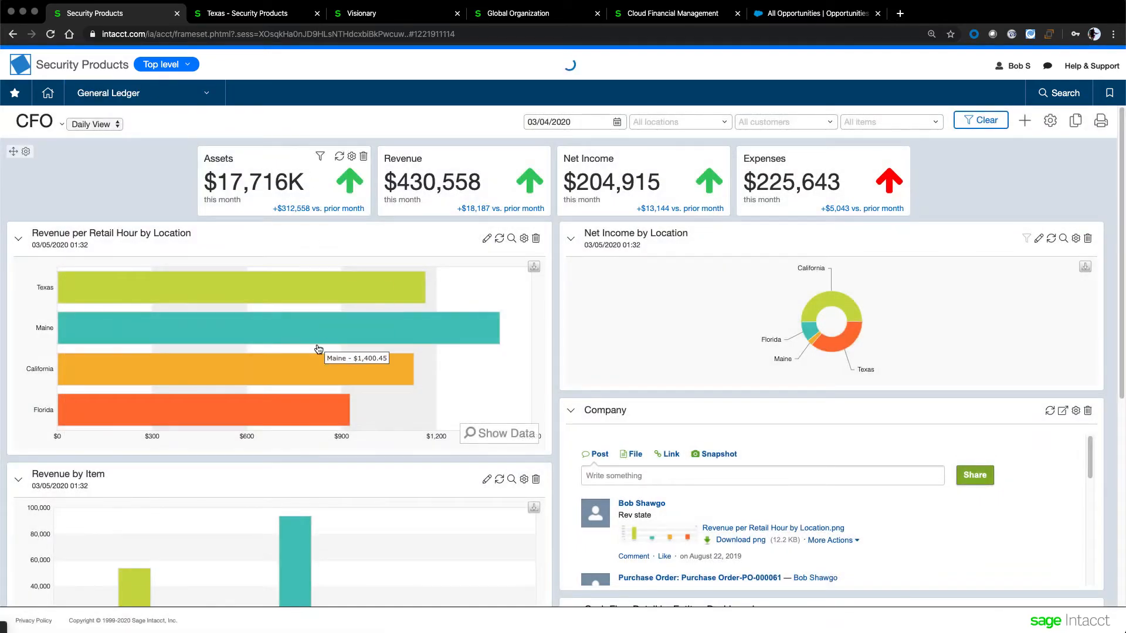
pyautogui.scroll(-15, 318, 346)
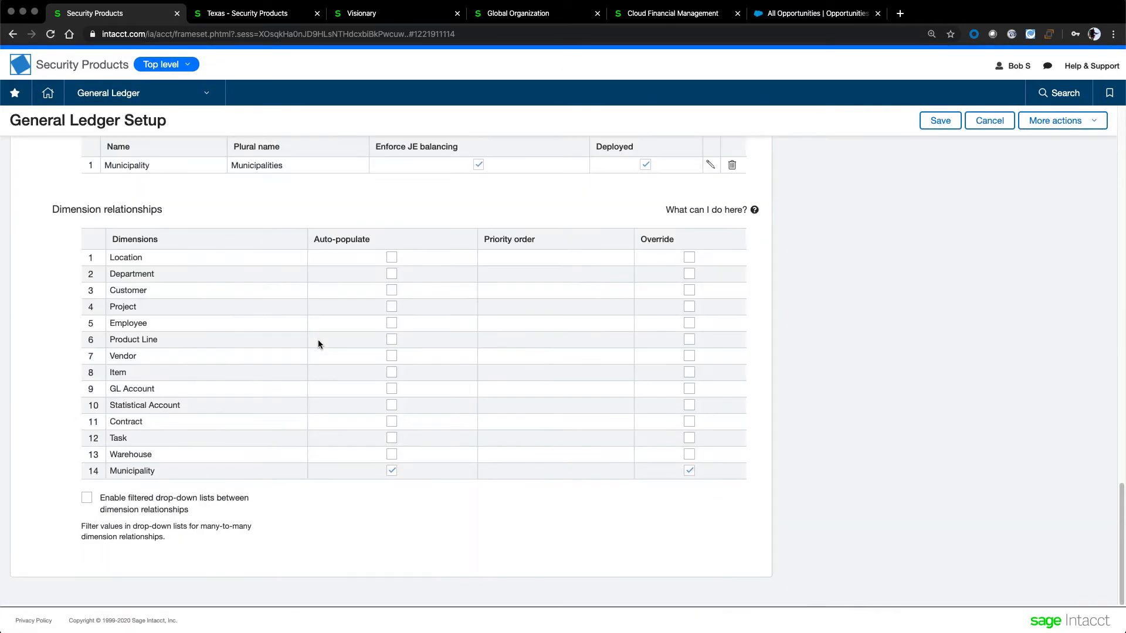
# Step: Review the listed dimensions, highlighting Project, Product Line and Municipality in the Dimension relationships table
pyautogui.doubleClick(128, 305)
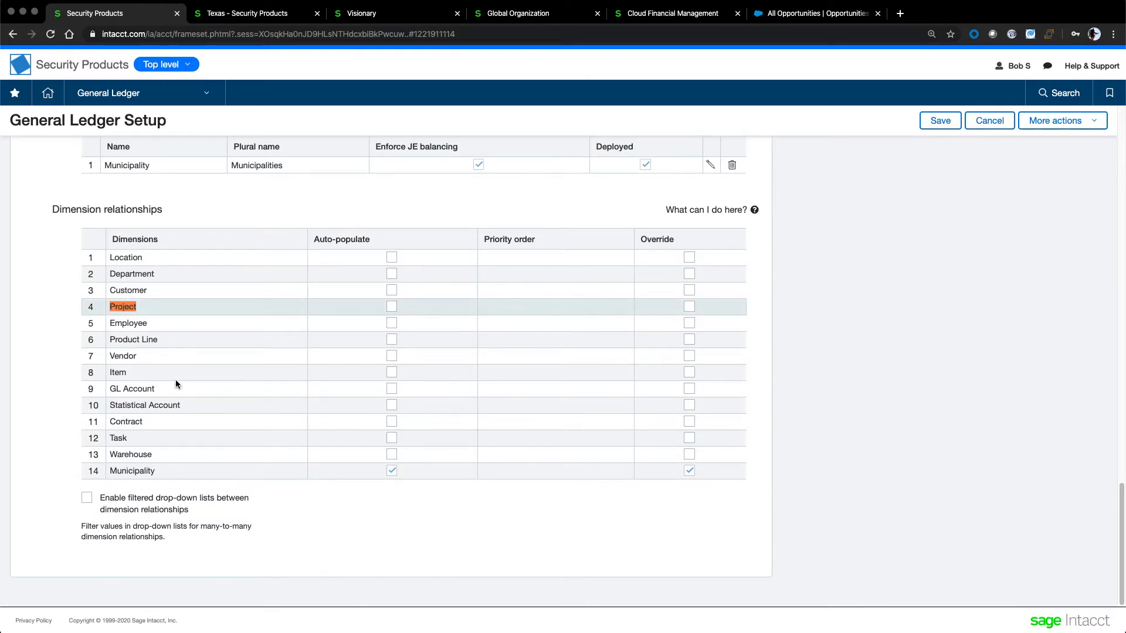
pyautogui.doubleClick(131, 453)
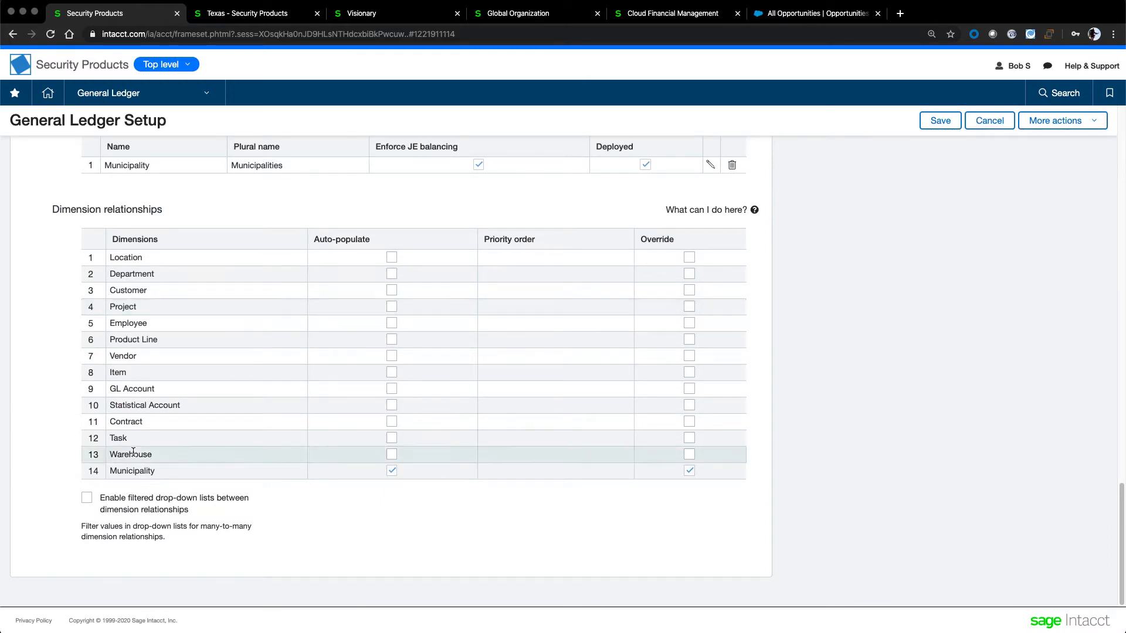
pyautogui.click(56, 455)
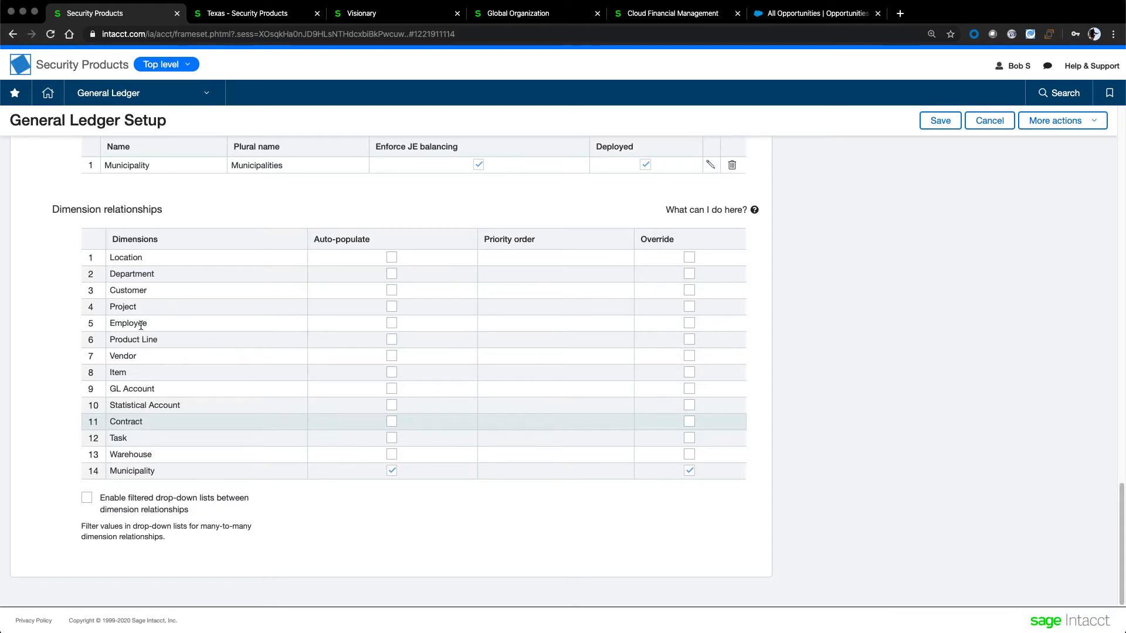
pyautogui.moveTo(109, 340); pyautogui.dragTo(157, 340)
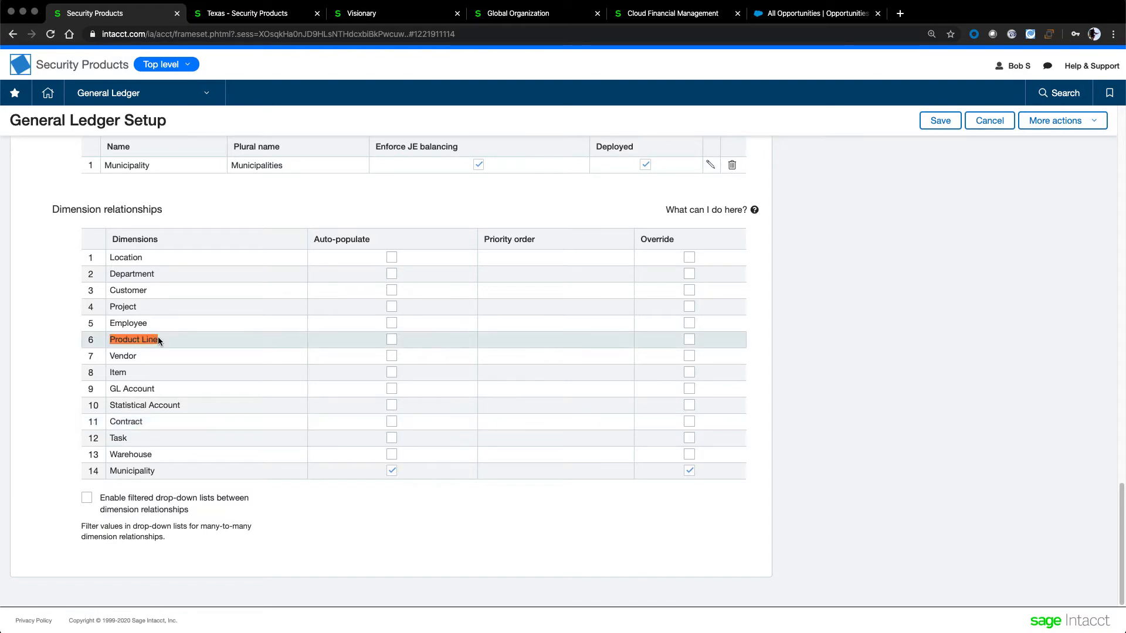
pyautogui.click(77, 347)
pyautogui.doubleClick(143, 471)
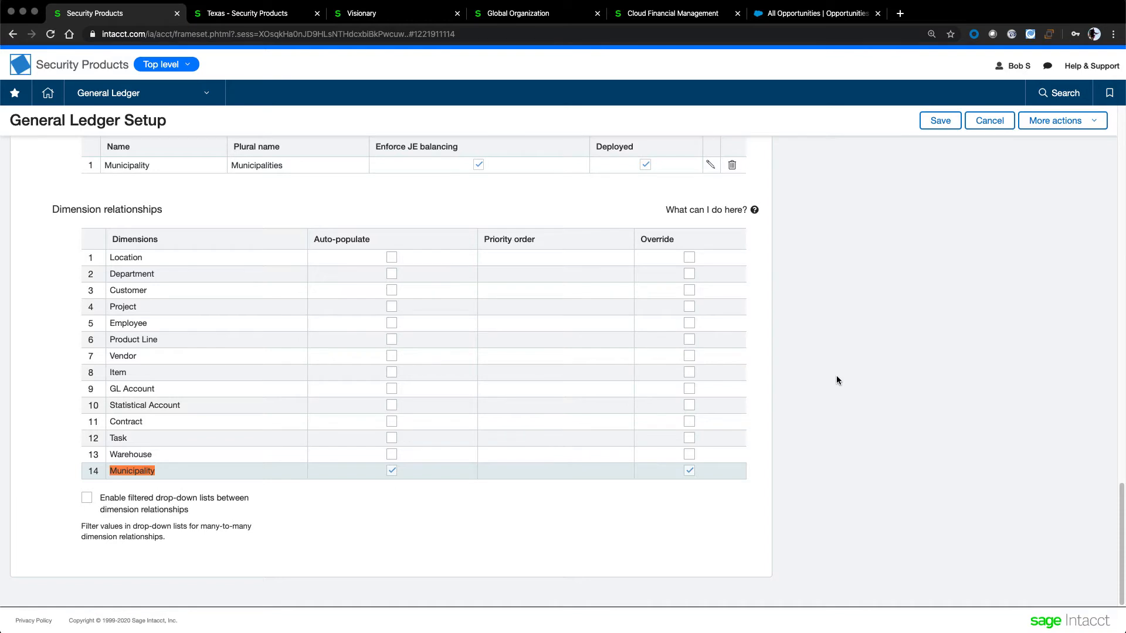
# Step: Examine the Municipality entry in the User-defined dimensions table above the dimension relationships
pyautogui.scroll(1, 837, 380)
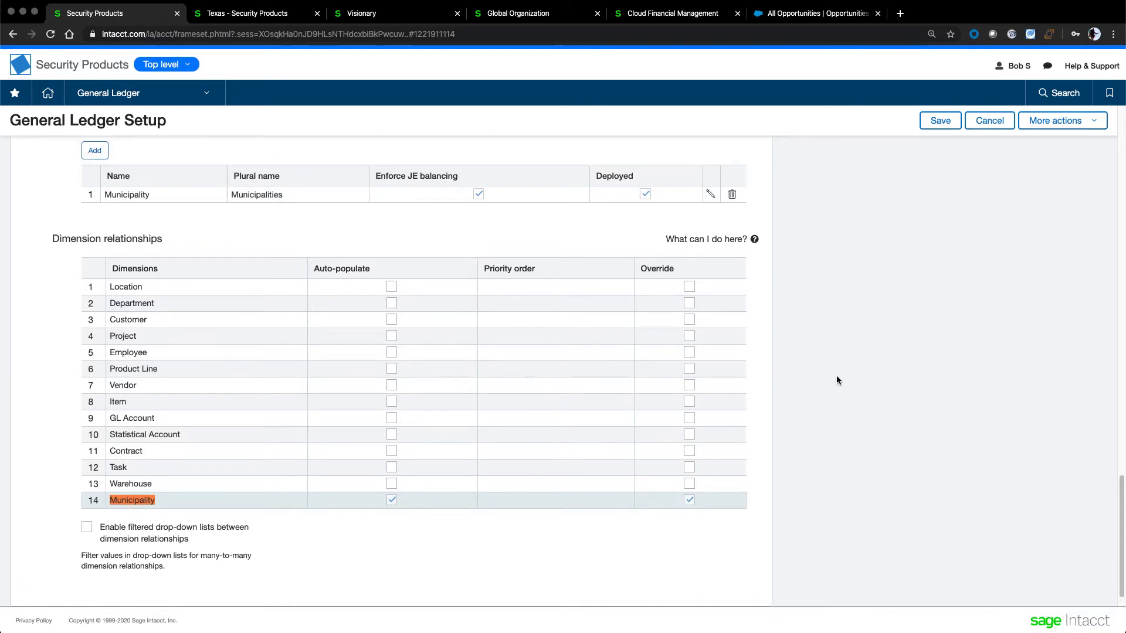
pyautogui.scroll(1, 837, 380)
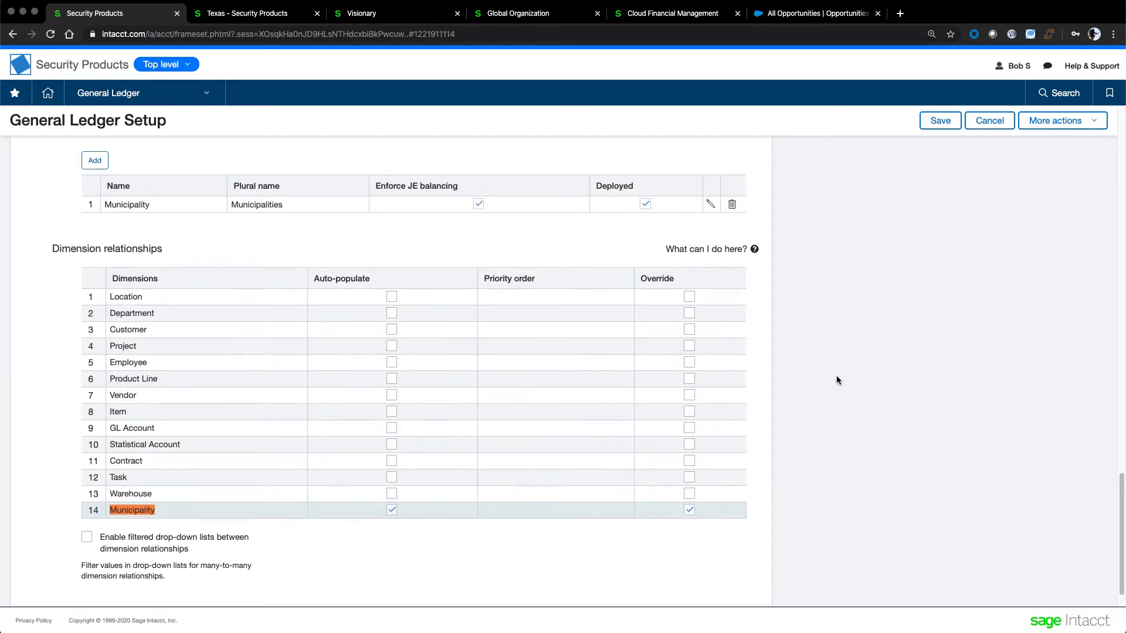
pyautogui.scroll(1, 837, 380)
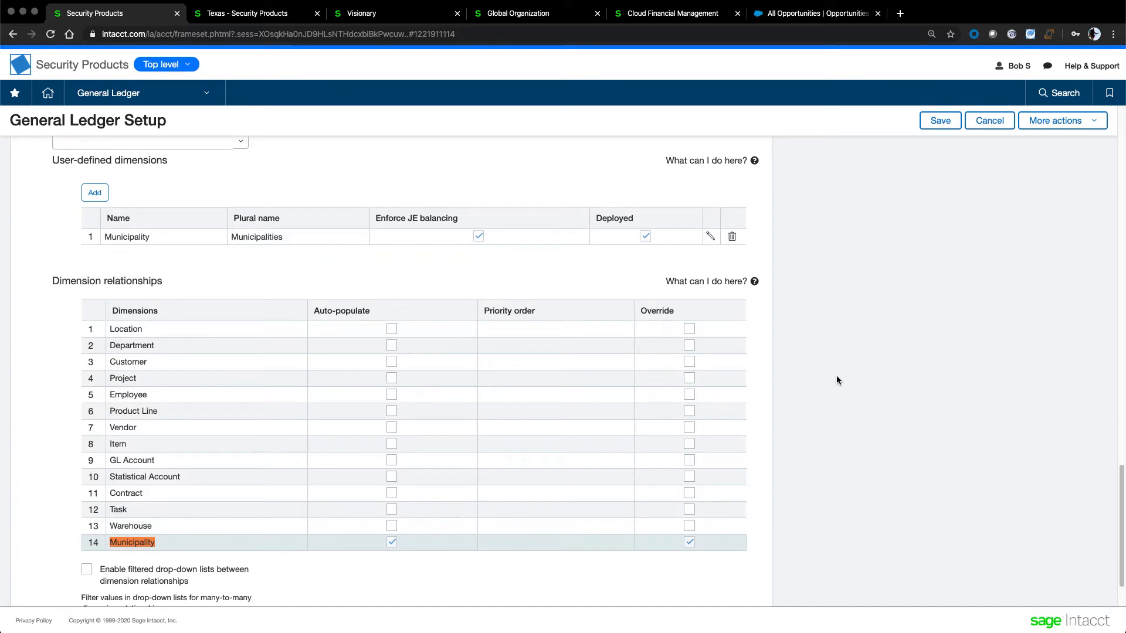
pyautogui.doubleClick(129, 237)
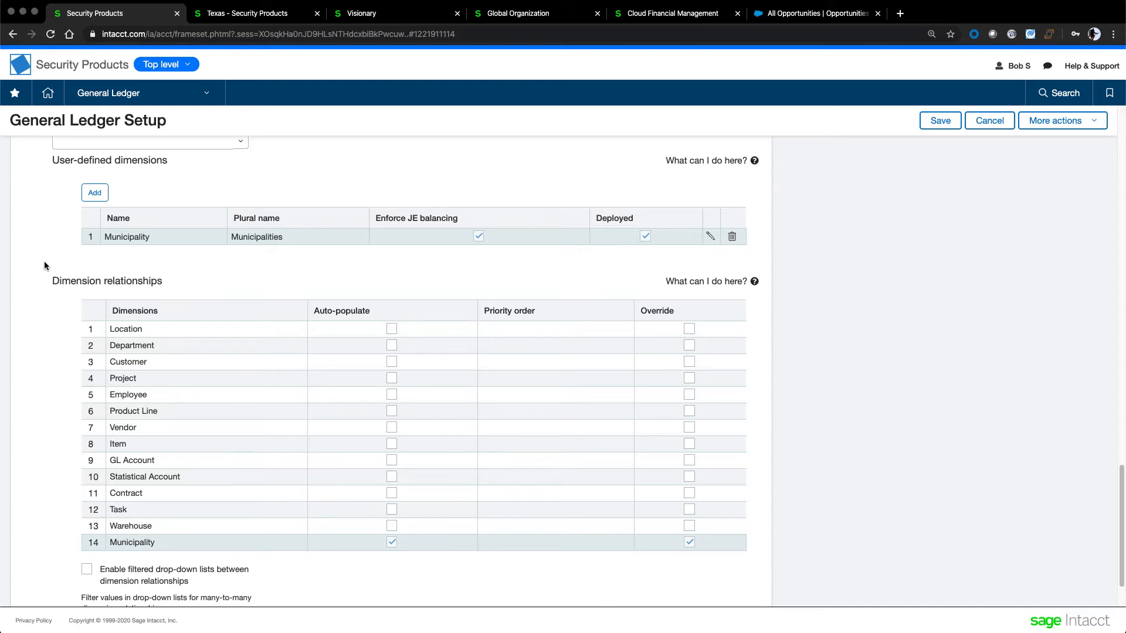
# Step: Leave the General Ledger setup and open the Daily View of the CFO dashboard
pyautogui.click(175, 94)
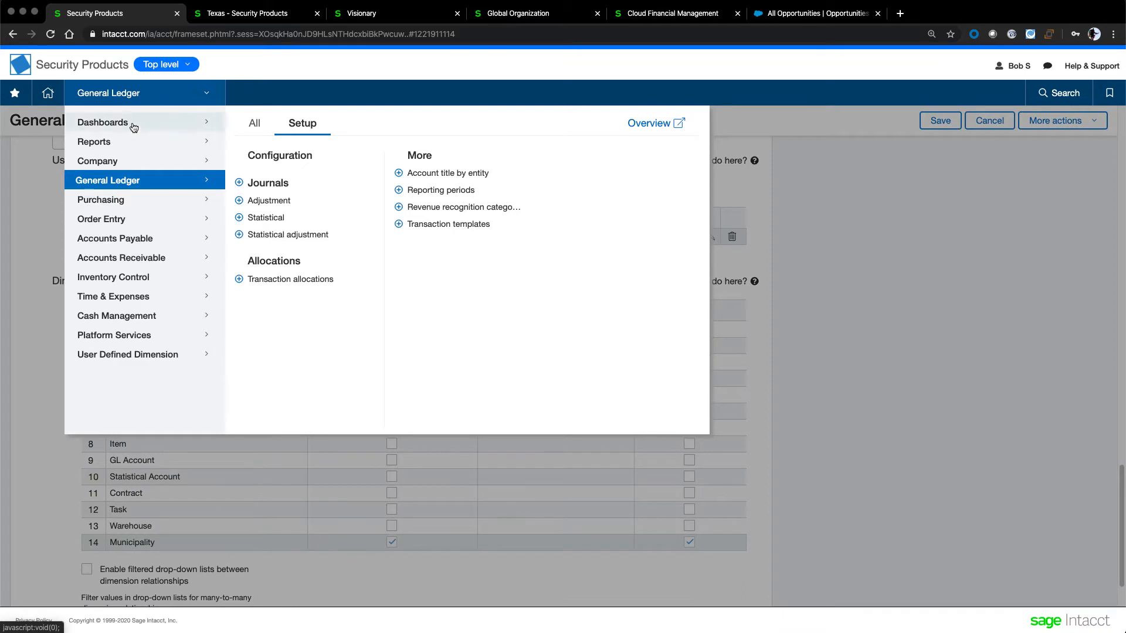
pyautogui.moveTo(133, 125)
pyautogui.moveTo(262, 189)
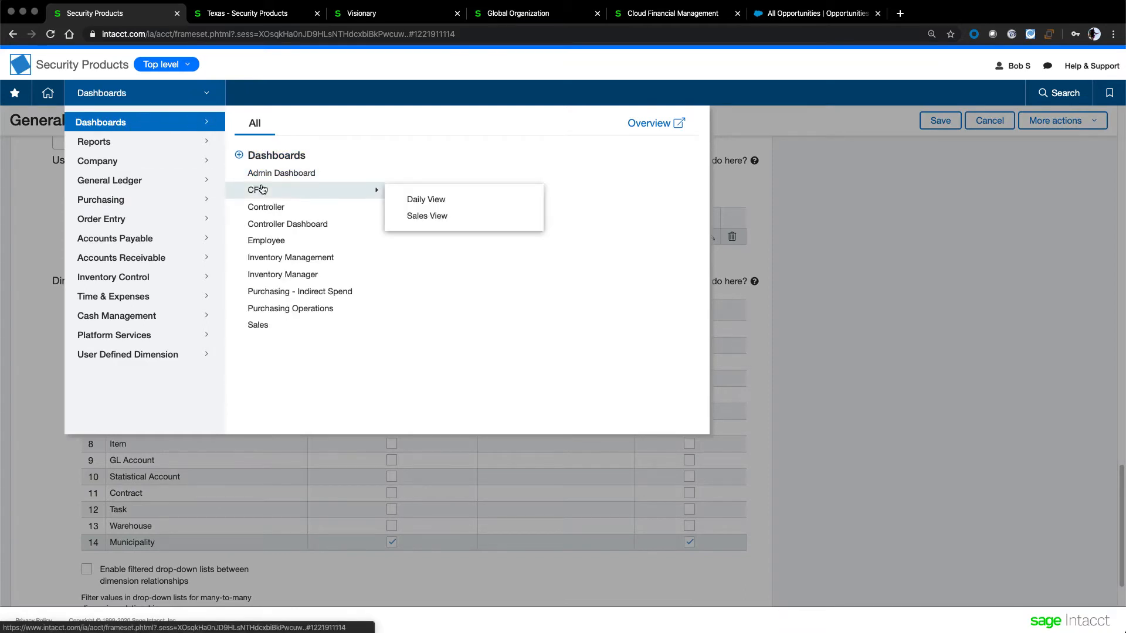
pyautogui.click(427, 200)
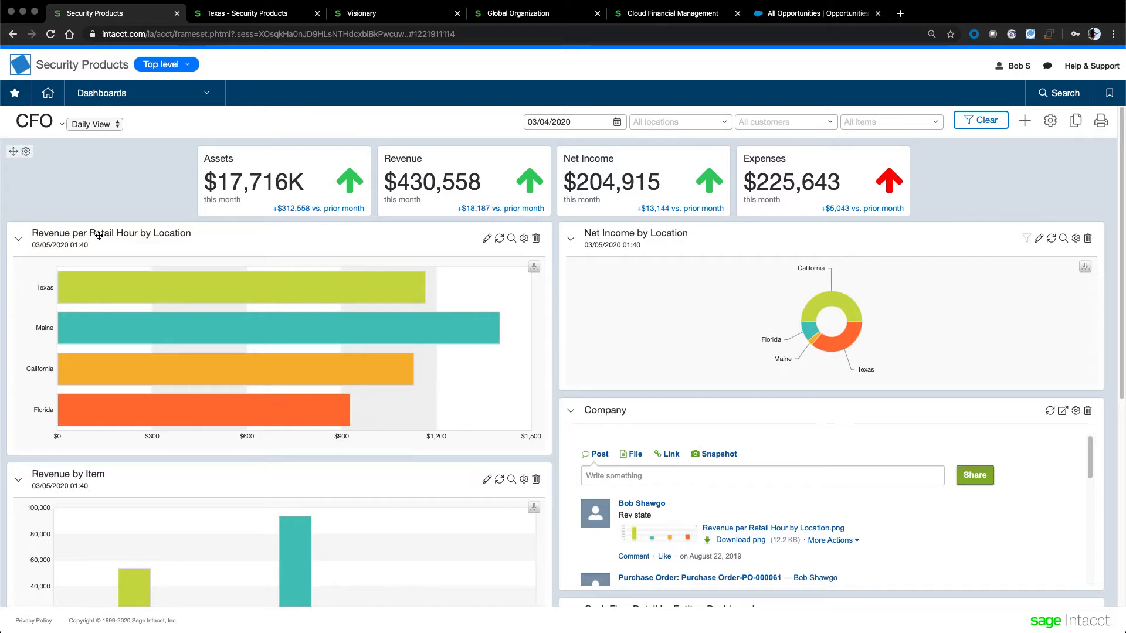
# Step: Open the Revenue per Retail Hour by Location graph's definition, review its data series and settings, and close it without changes
pyautogui.moveTo(105, 233); pyautogui.dragTo(118, 238)
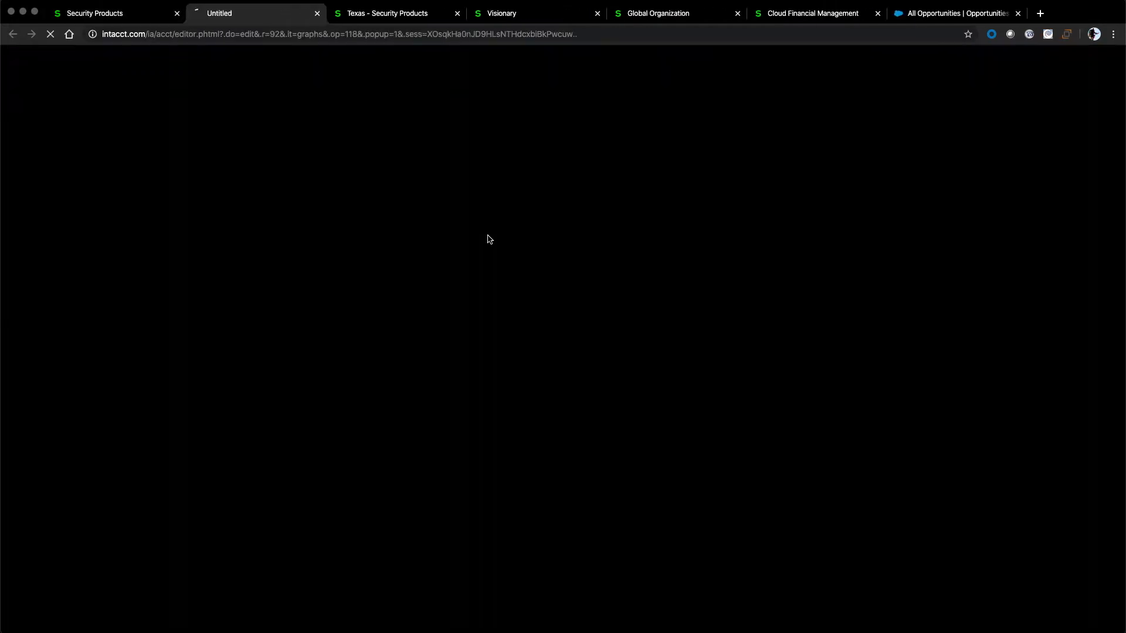
pyautogui.click(488, 238)
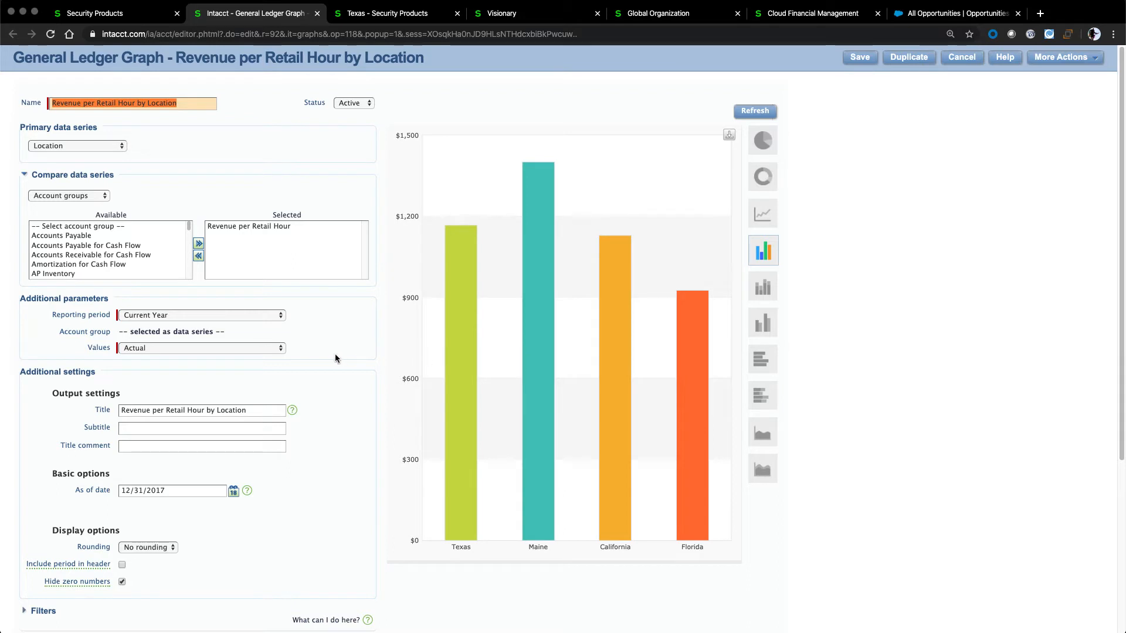
pyautogui.click(317, 14)
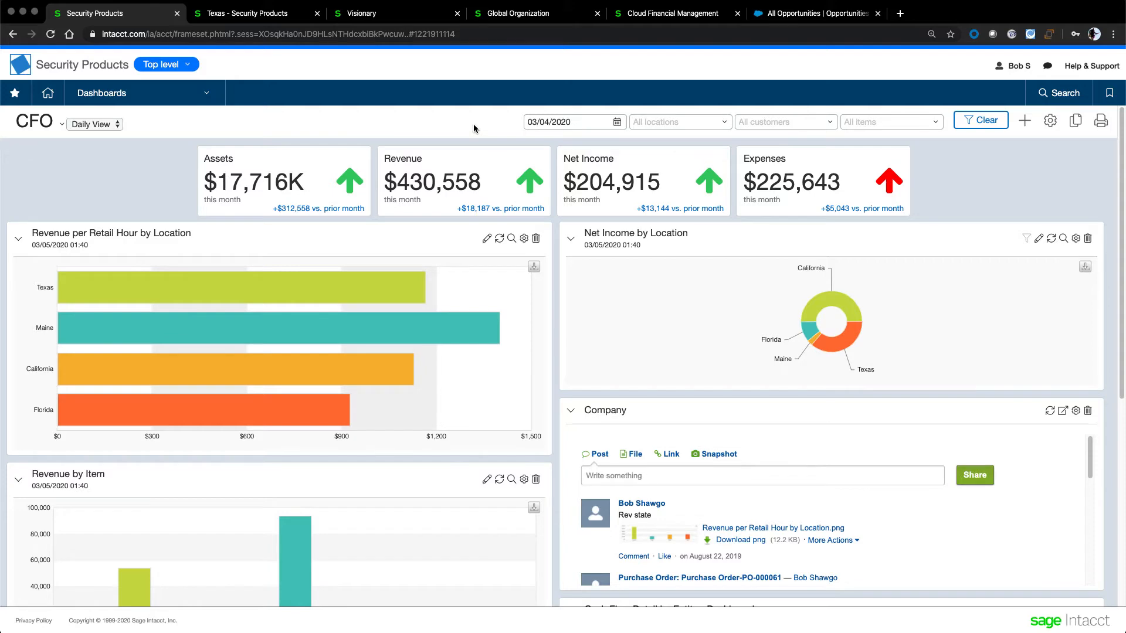
# Step: Switch to the Global Organization company, view the global consolidations organization chart, and open the Run consolidation page
pyautogui.click(520, 17)
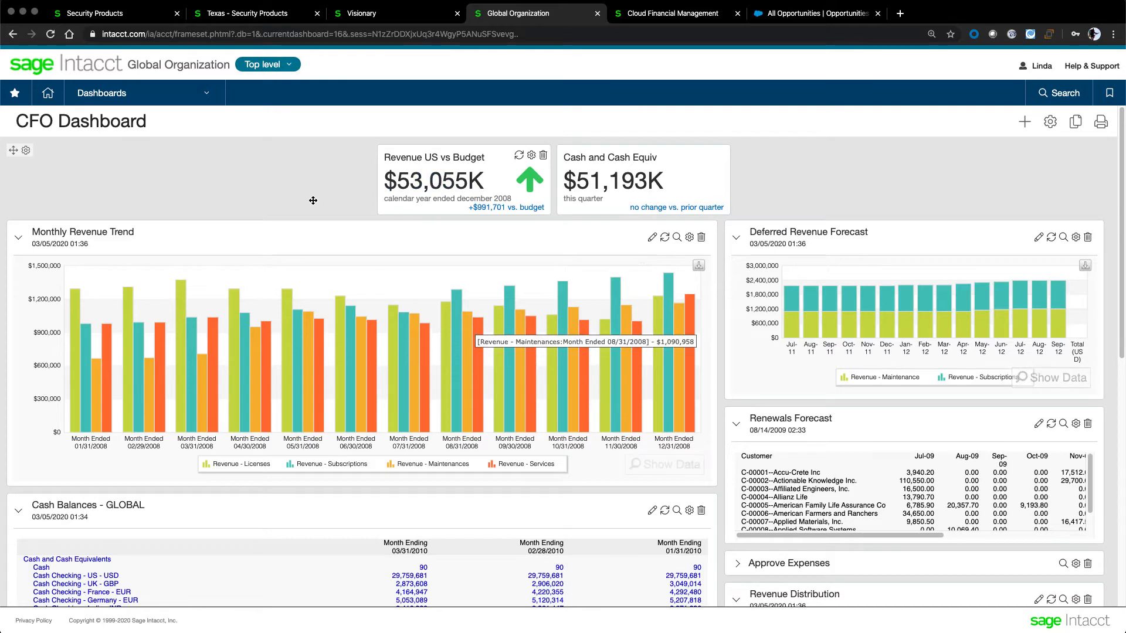
pyautogui.click(208, 97)
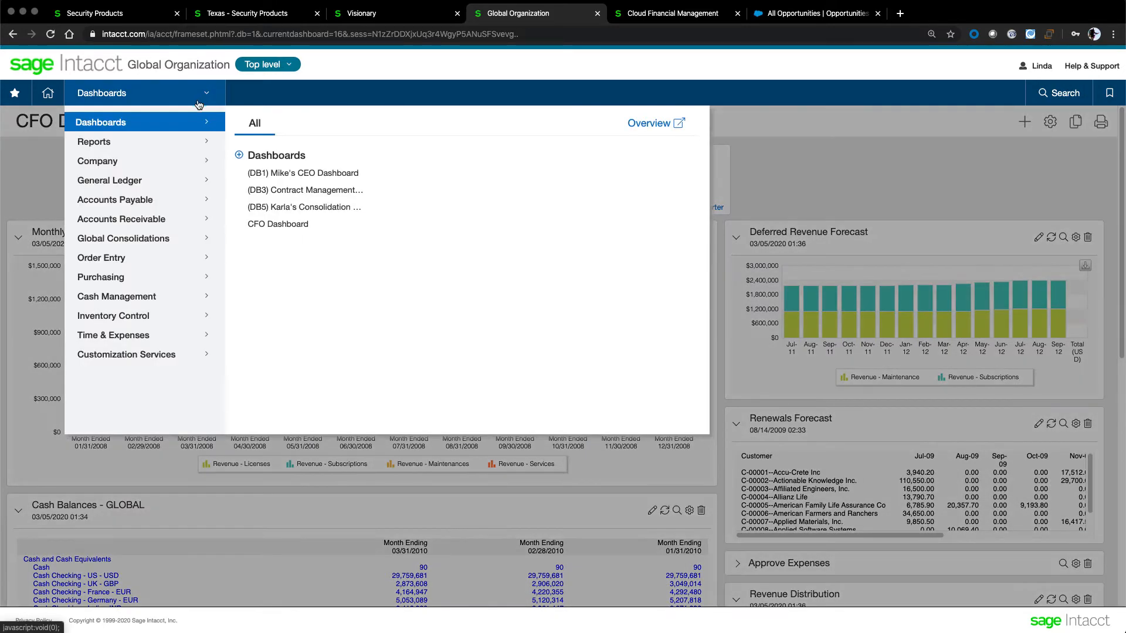
pyautogui.moveTo(150, 235)
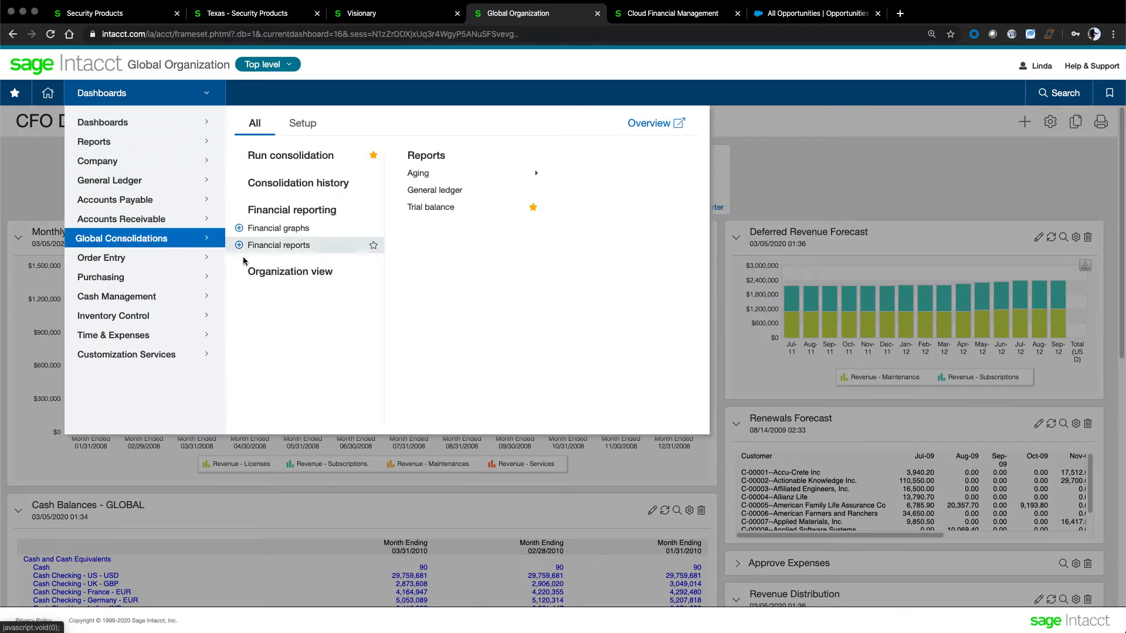
pyautogui.click(267, 274)
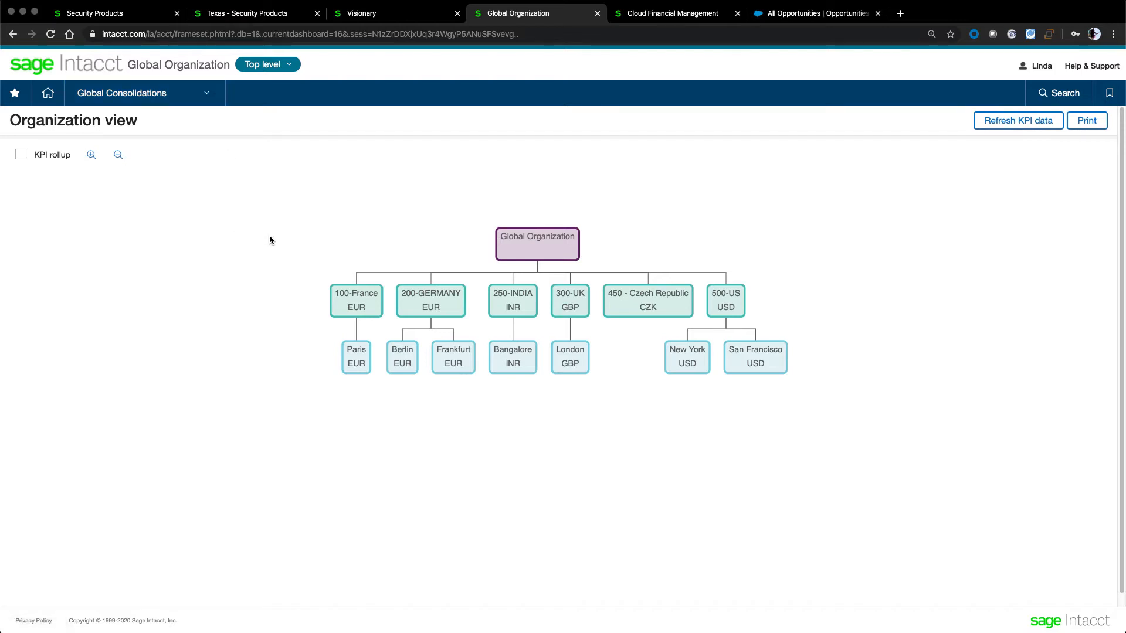
pyautogui.click(206, 96)
pyautogui.click(287, 155)
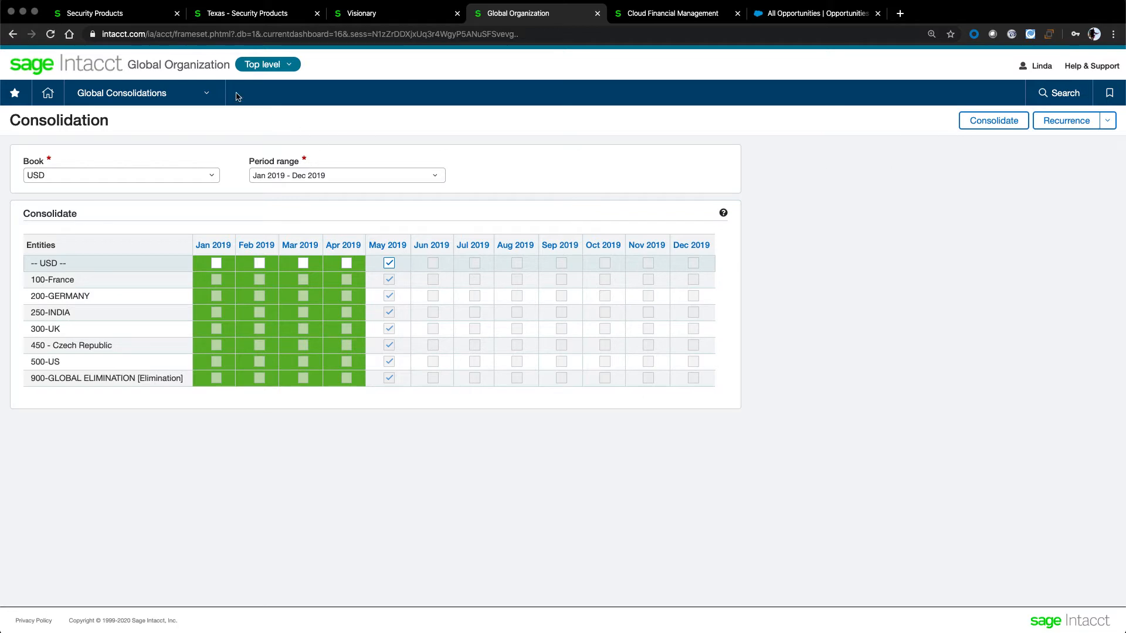
# Step: Leave the consolidation page for the DB5 consolidation dashboard, discarding any unsaved changes
pyautogui.click(207, 96)
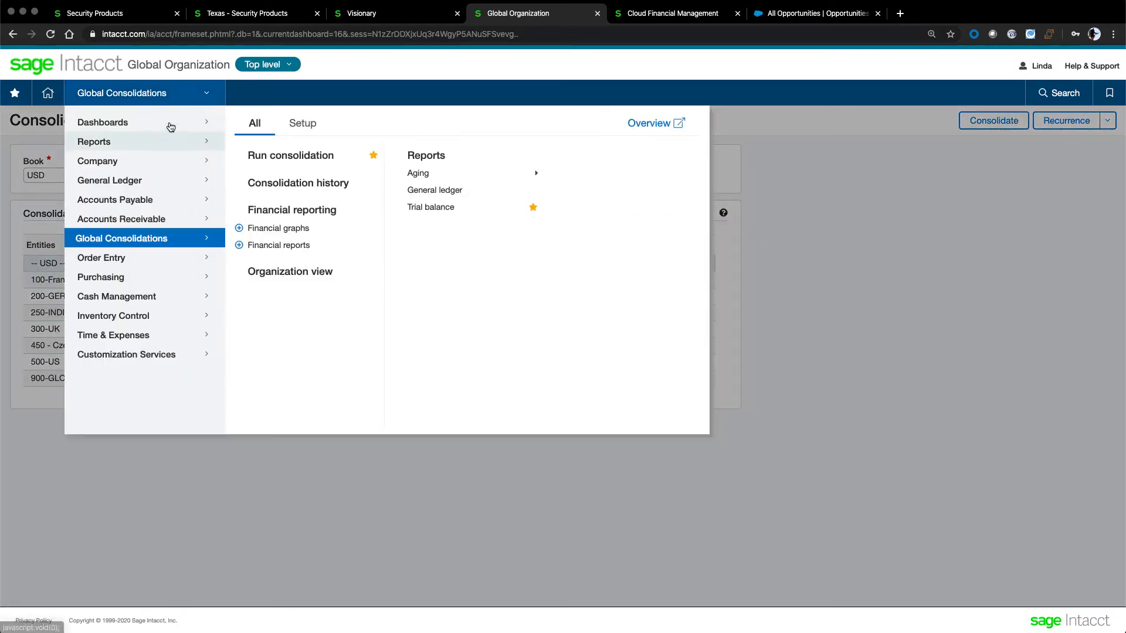
pyautogui.moveTo(171, 123)
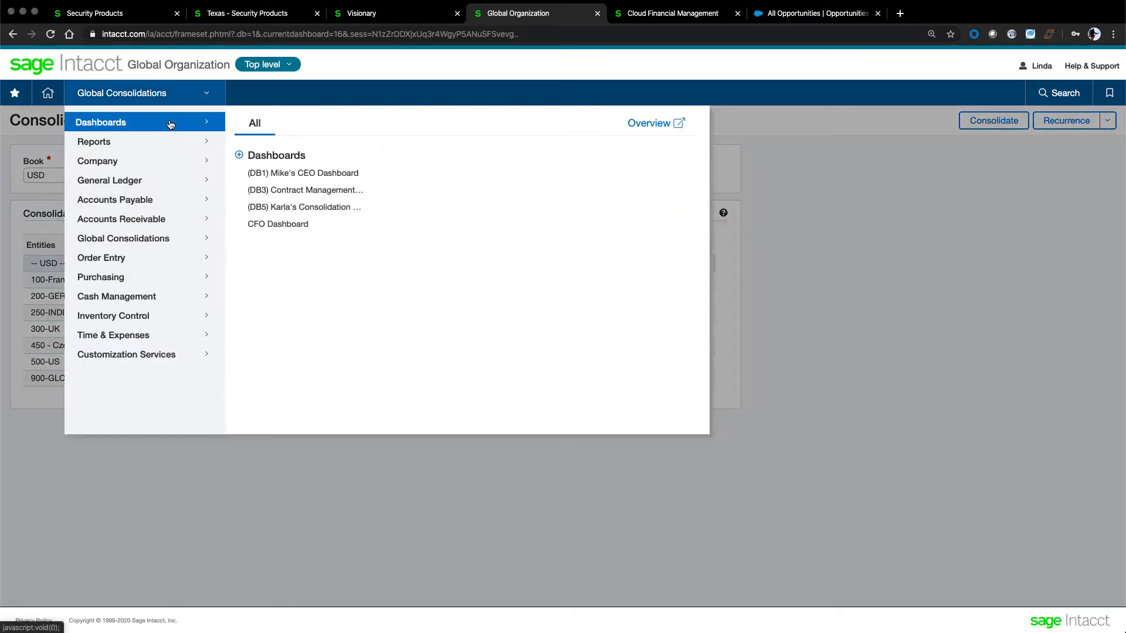
pyautogui.click(312, 206)
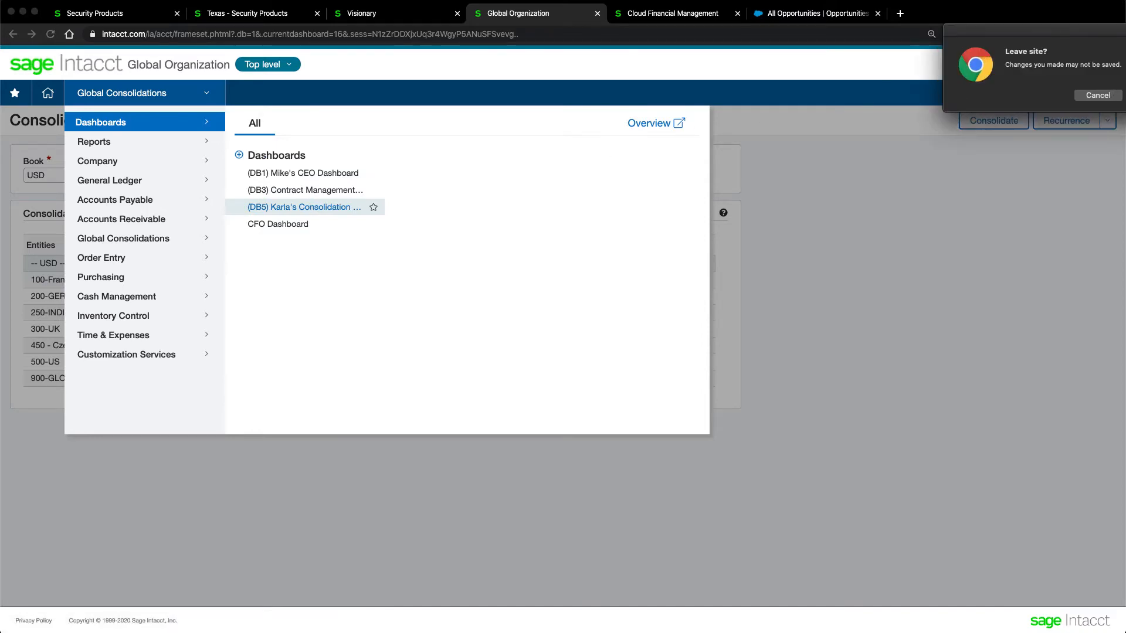
pyautogui.press('Return')
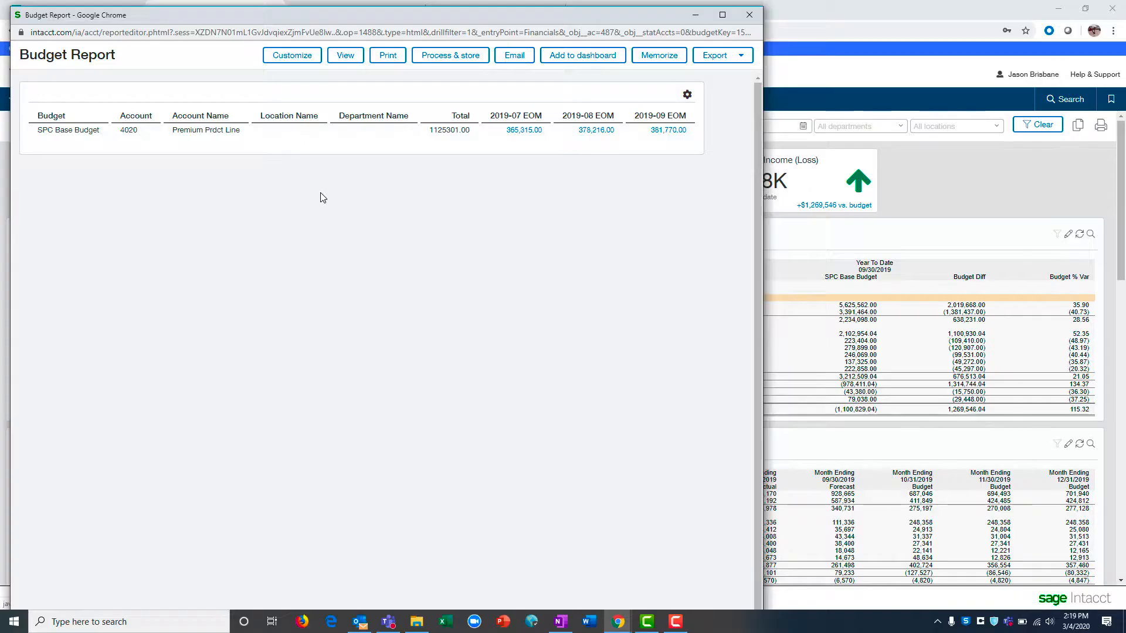
# Step: Drill from the Budget Report's 2019-09 EOM amount for account 4020 to the Premium Product Line budget input and review its bookings
pyautogui.click(667, 131)
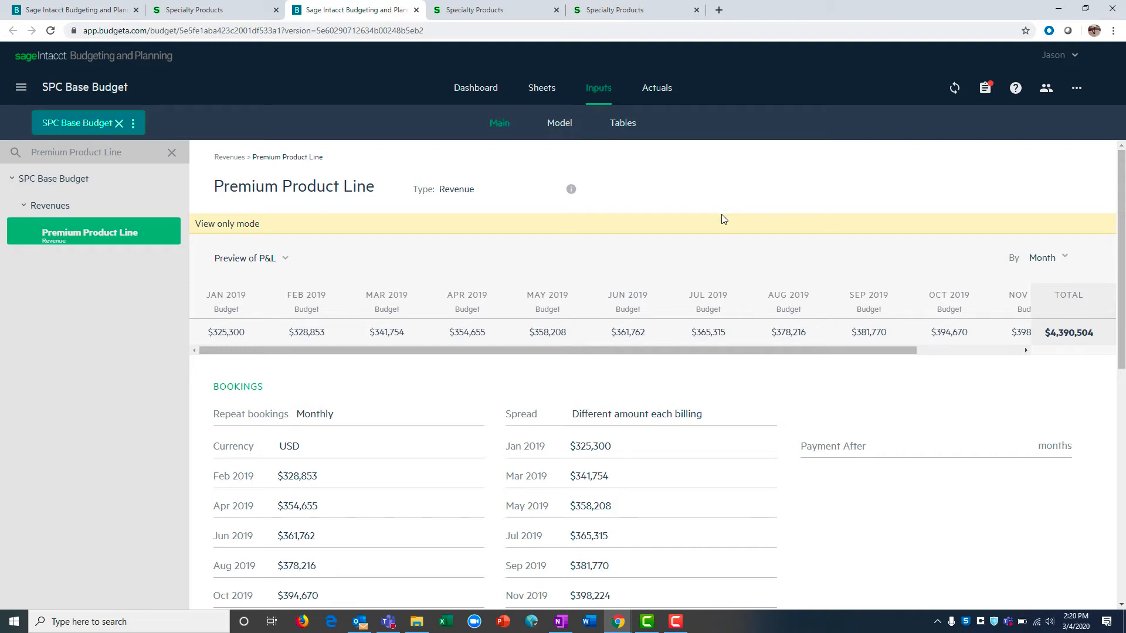
pyautogui.scroll(-1, 723, 219)
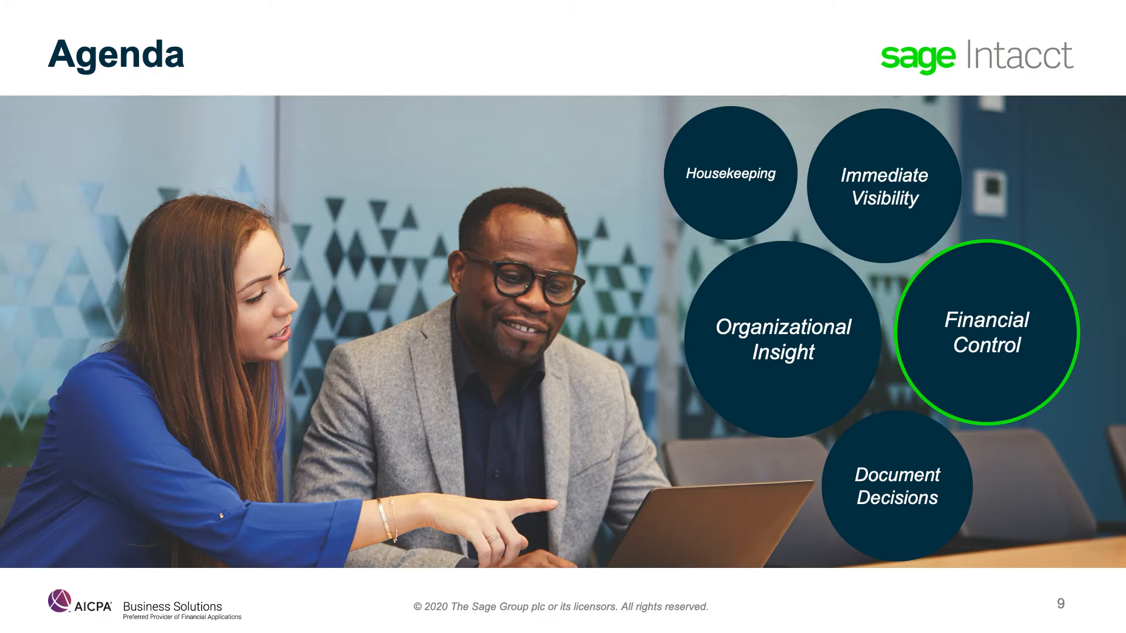
pyautogui.press('Right')
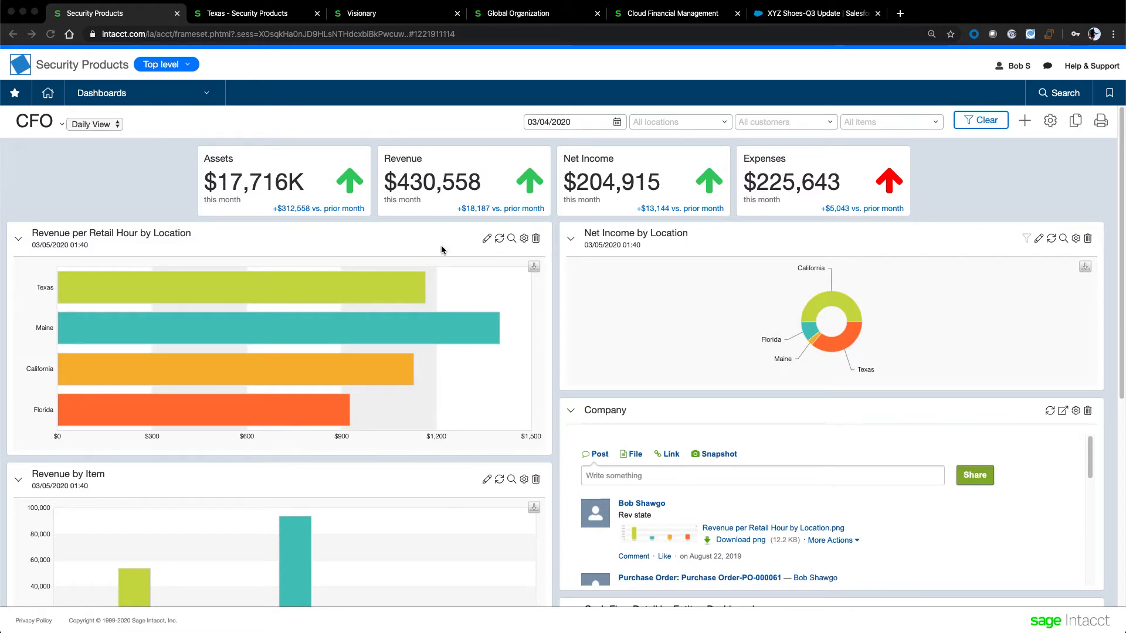
# Step: Switch to the Texas entity of Security Products and open the Order Entry overview page
pyautogui.click(247, 18)
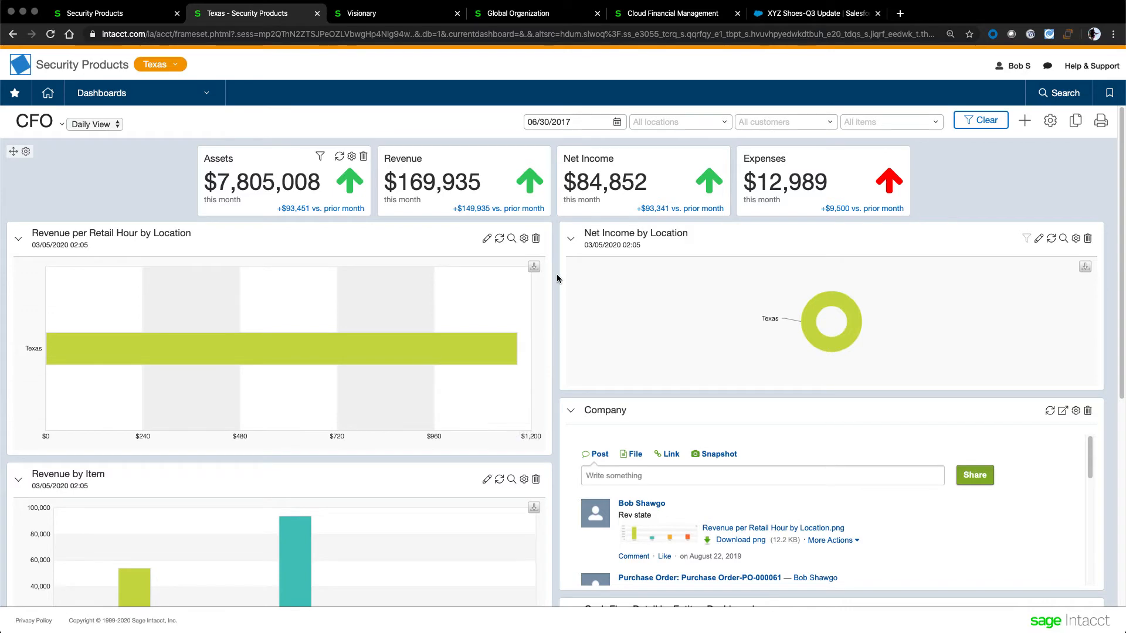
pyautogui.click(170, 93)
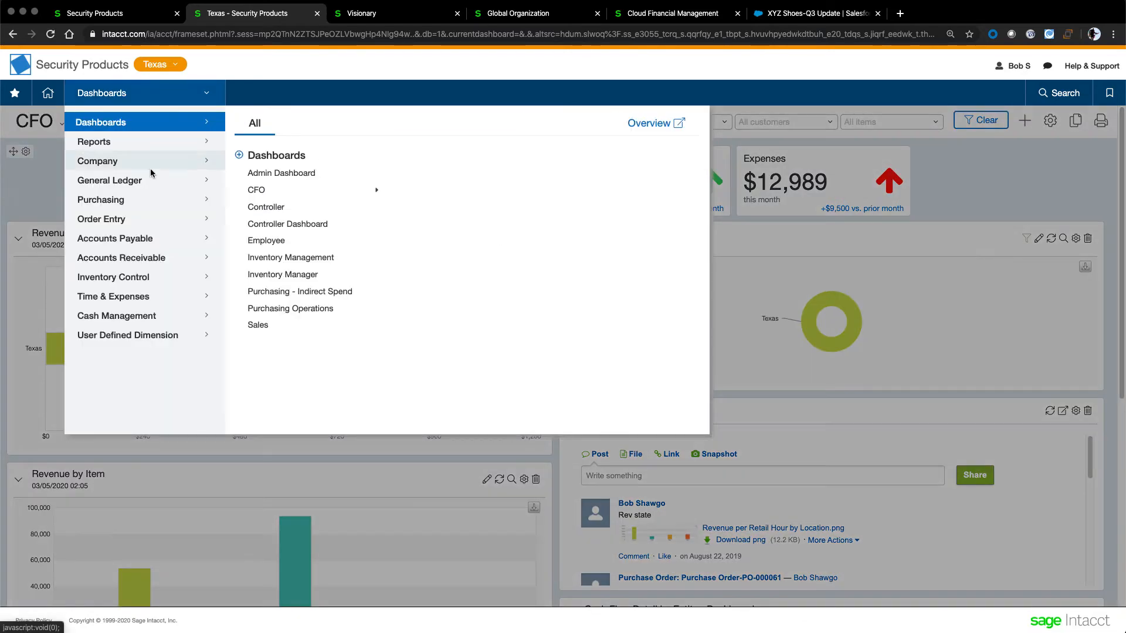
pyautogui.click(121, 222)
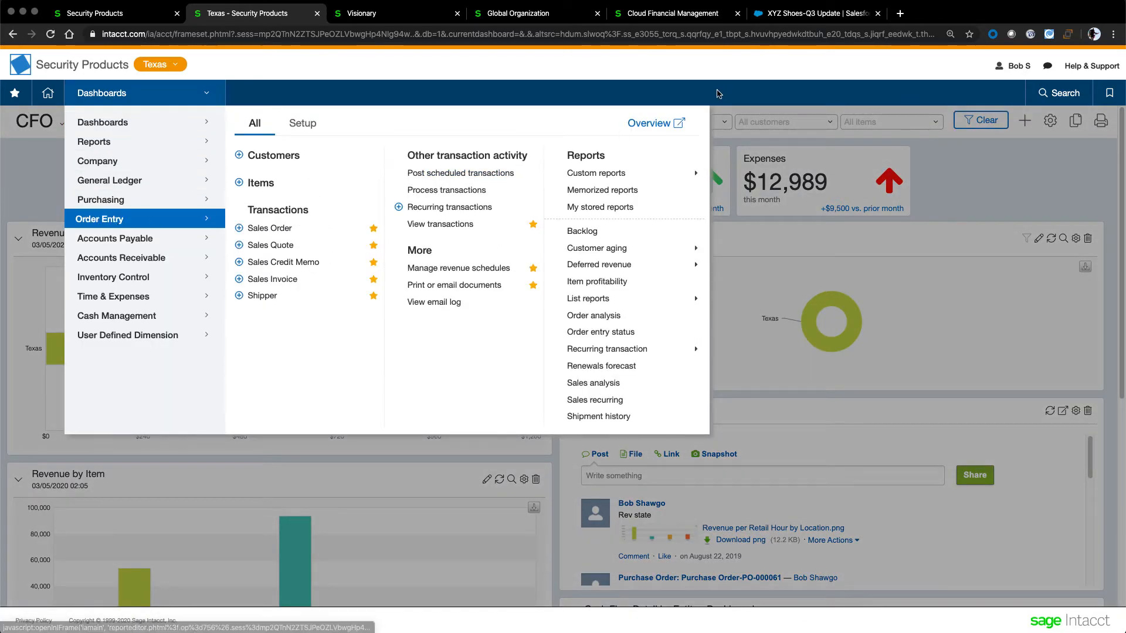
pyautogui.click(661, 124)
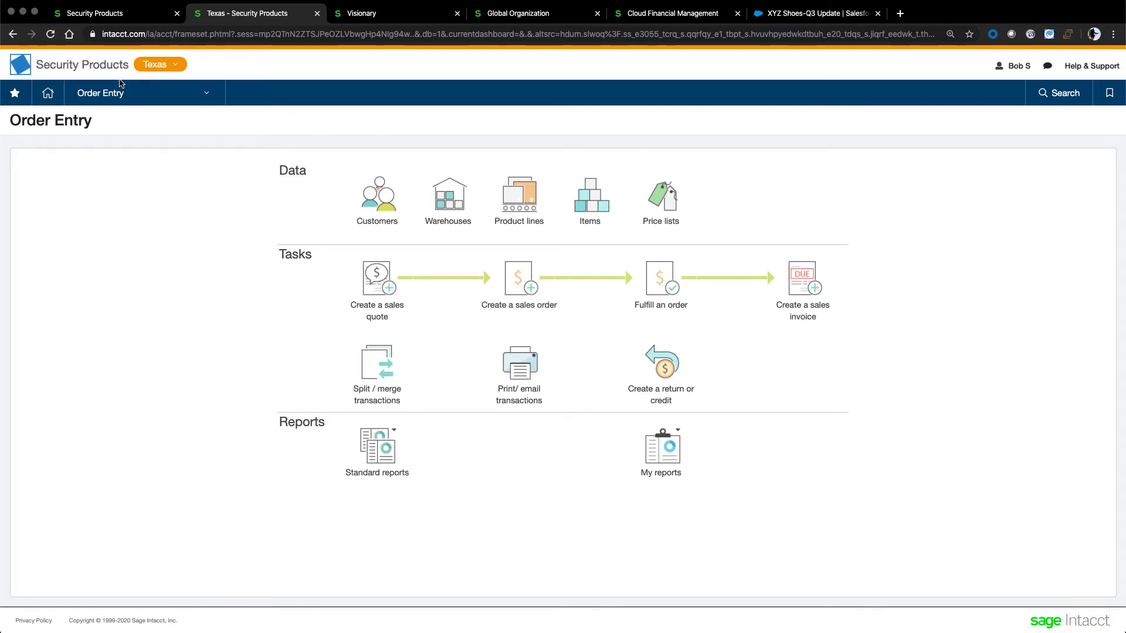
# Step: View the Texas Alarm Companies sales order dated 03/19/2019 from the Sales Order list and review its header and entries
pyautogui.click(118, 93)
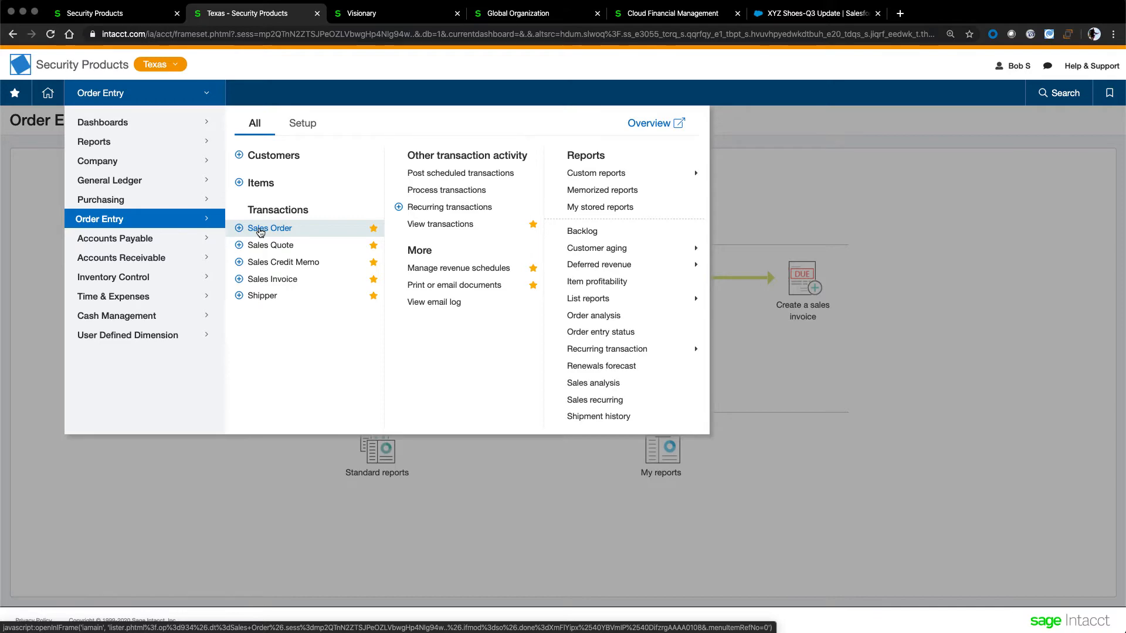
pyautogui.click(260, 231)
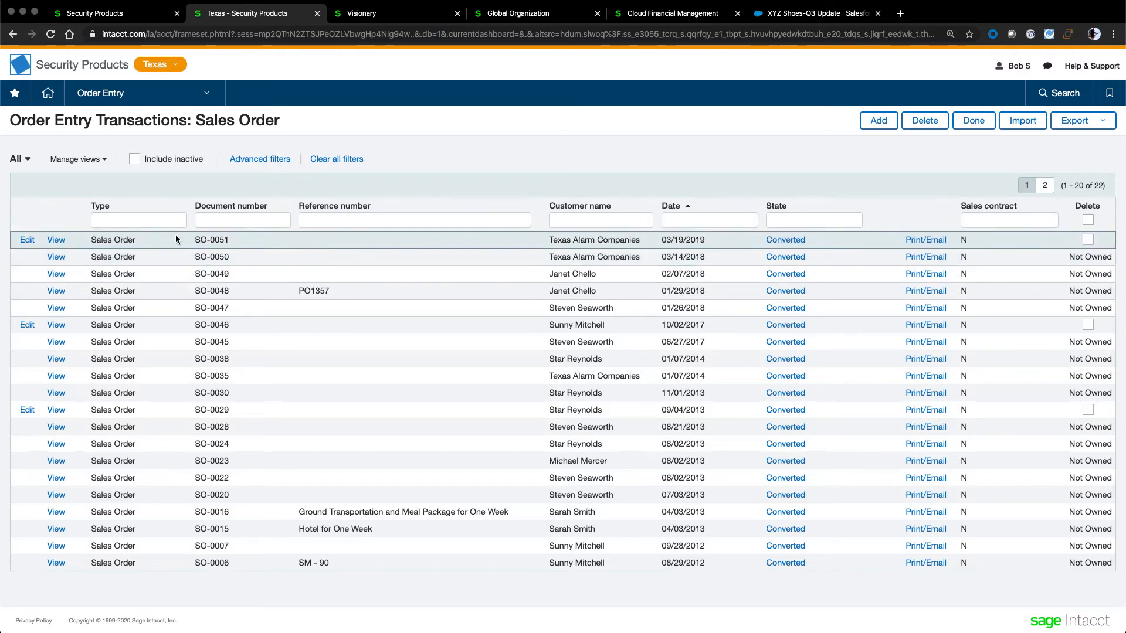
pyautogui.click(52, 244)
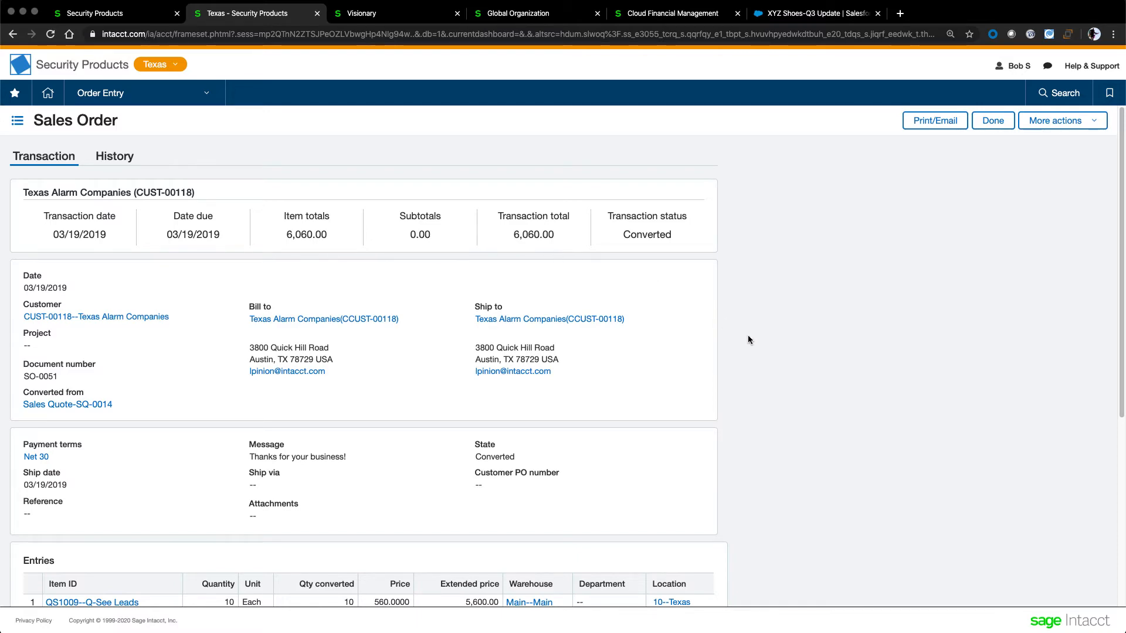
pyautogui.scroll(-3, 747, 335)
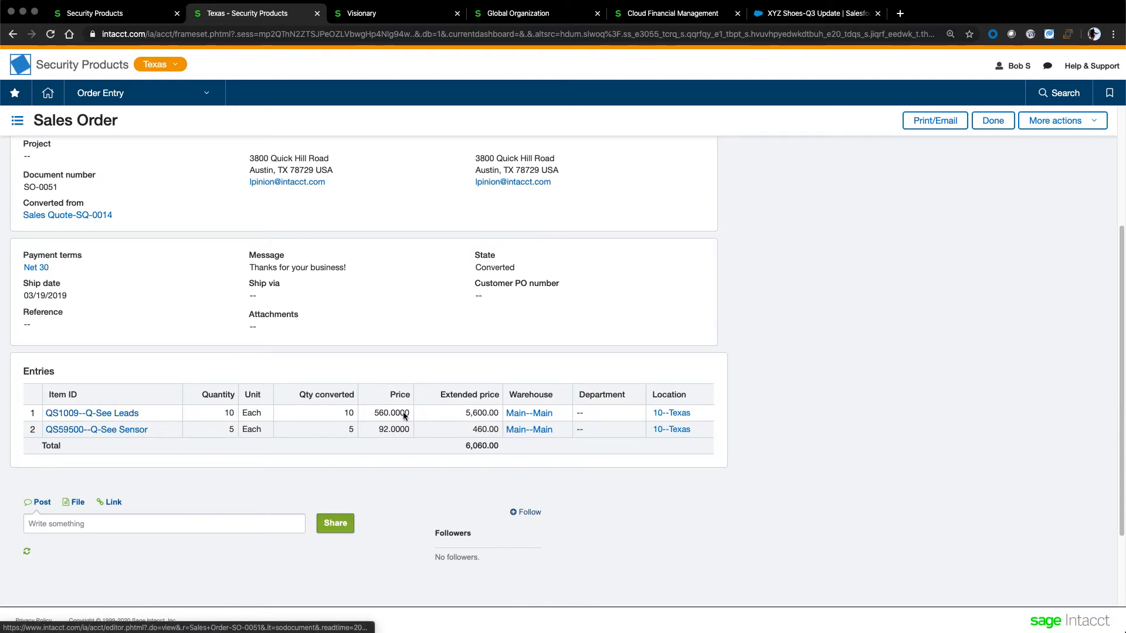
pyautogui.scroll(1, 849, 380)
pyautogui.scroll(3, 848, 380)
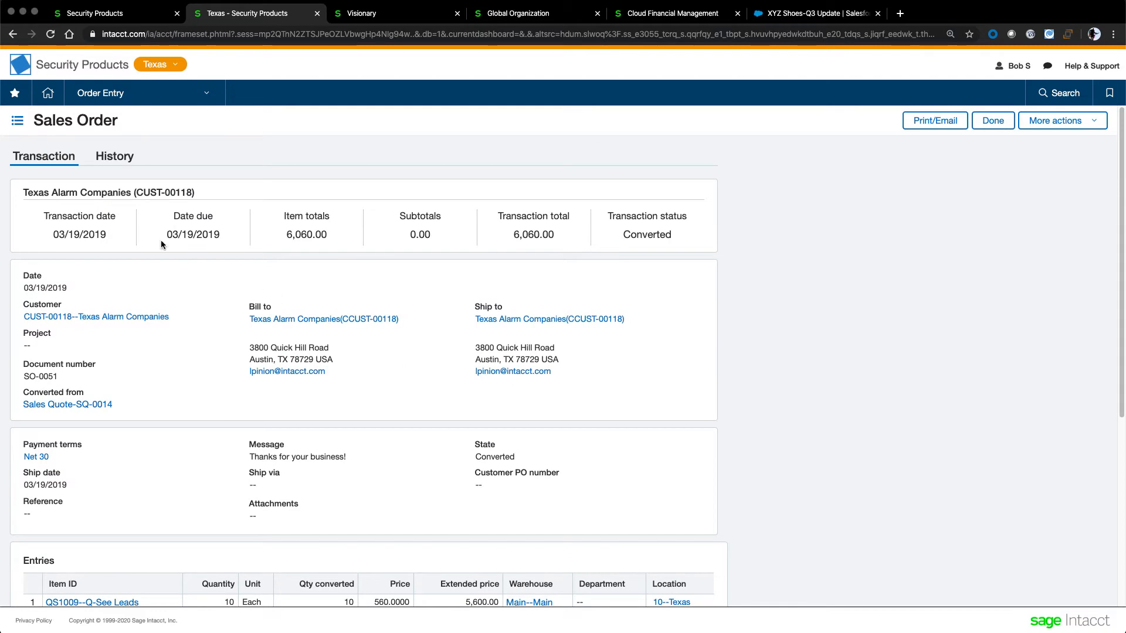
# Step: Check the sales order's history, review the linked sales invoice, and return to the order's transaction details
pyautogui.click(120, 156)
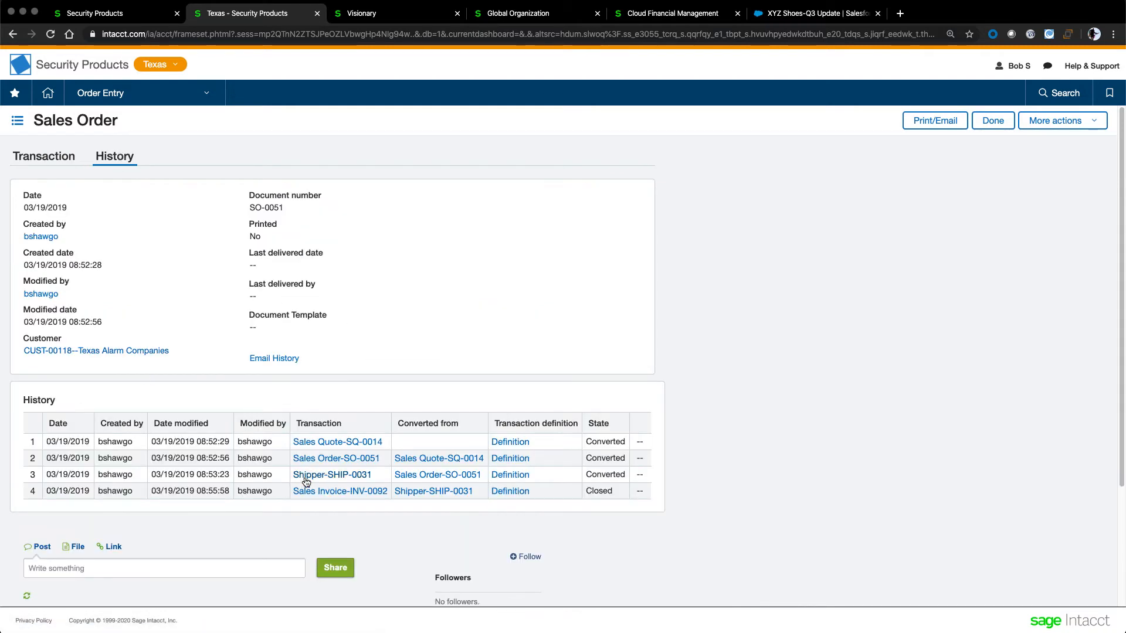
pyautogui.click(331, 497)
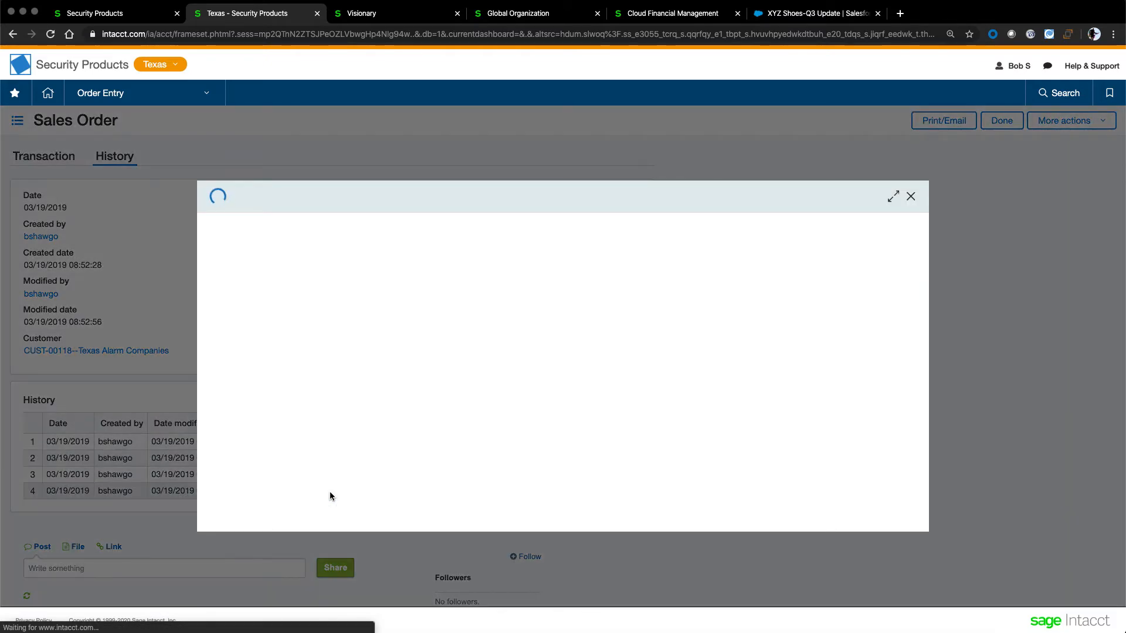
pyautogui.scroll(-5, 868, 448)
pyautogui.scroll(-3, 868, 447)
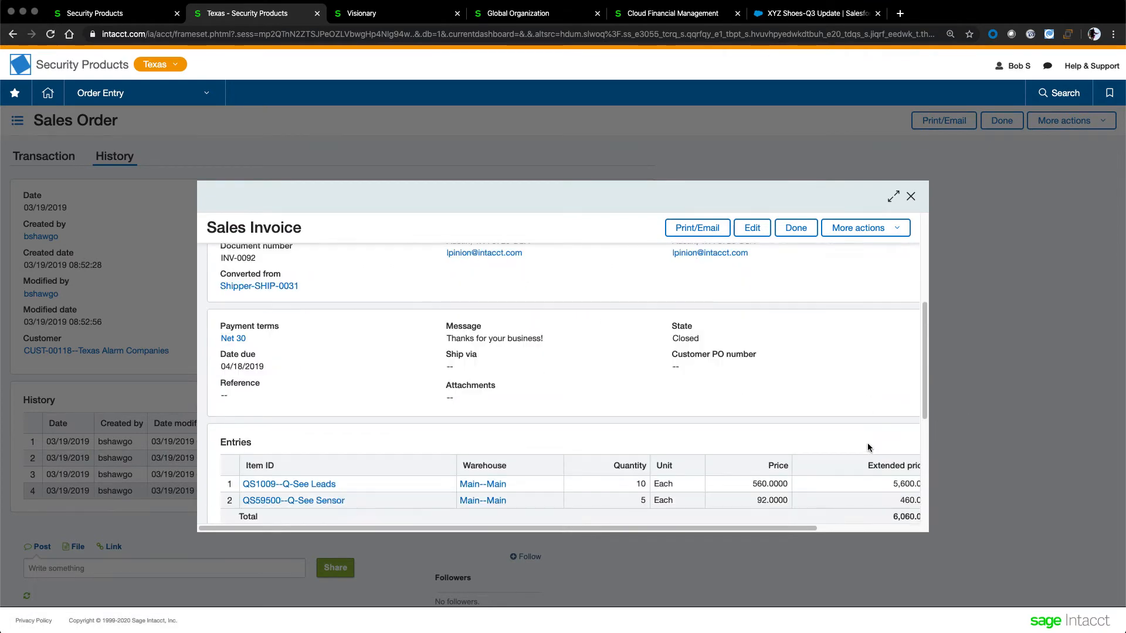
pyautogui.scroll(8, 868, 447)
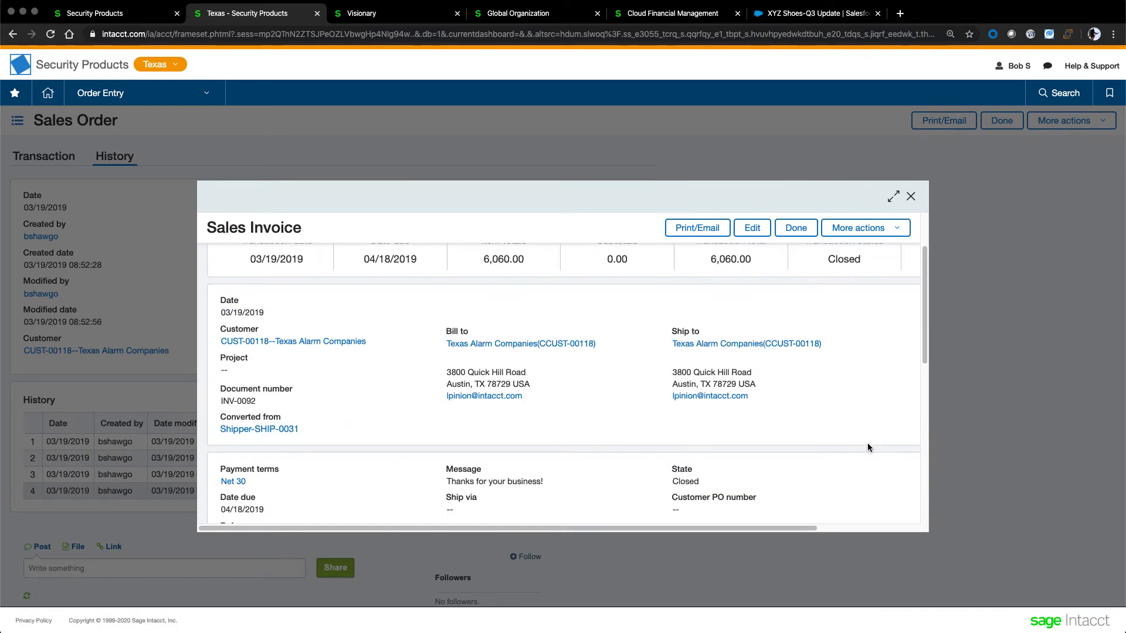
pyautogui.click(791, 228)
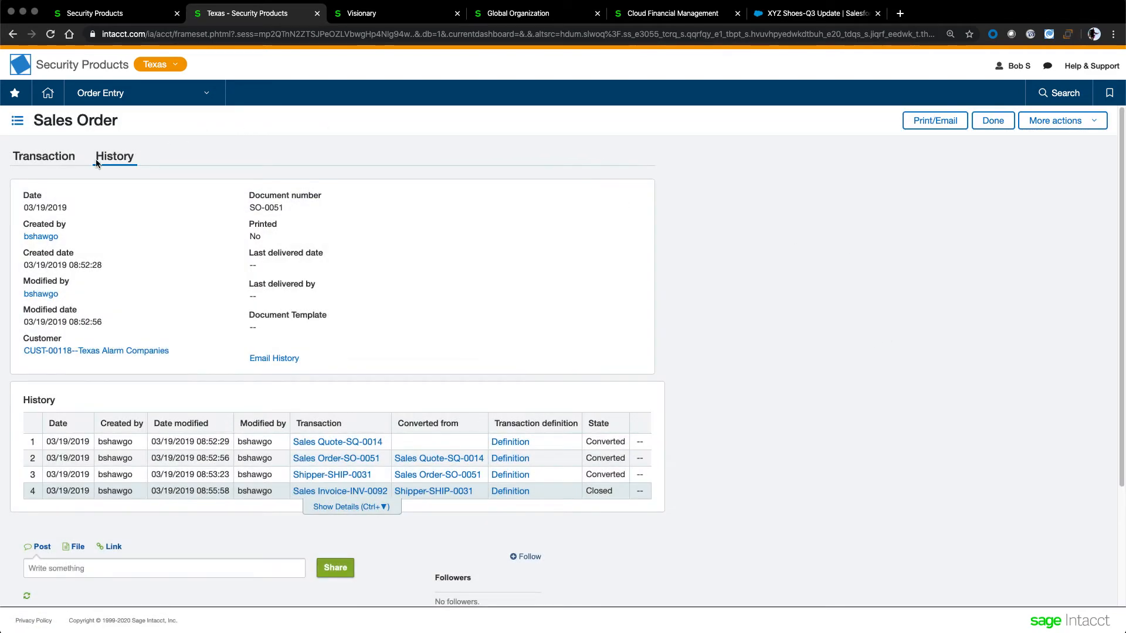
pyautogui.click(54, 160)
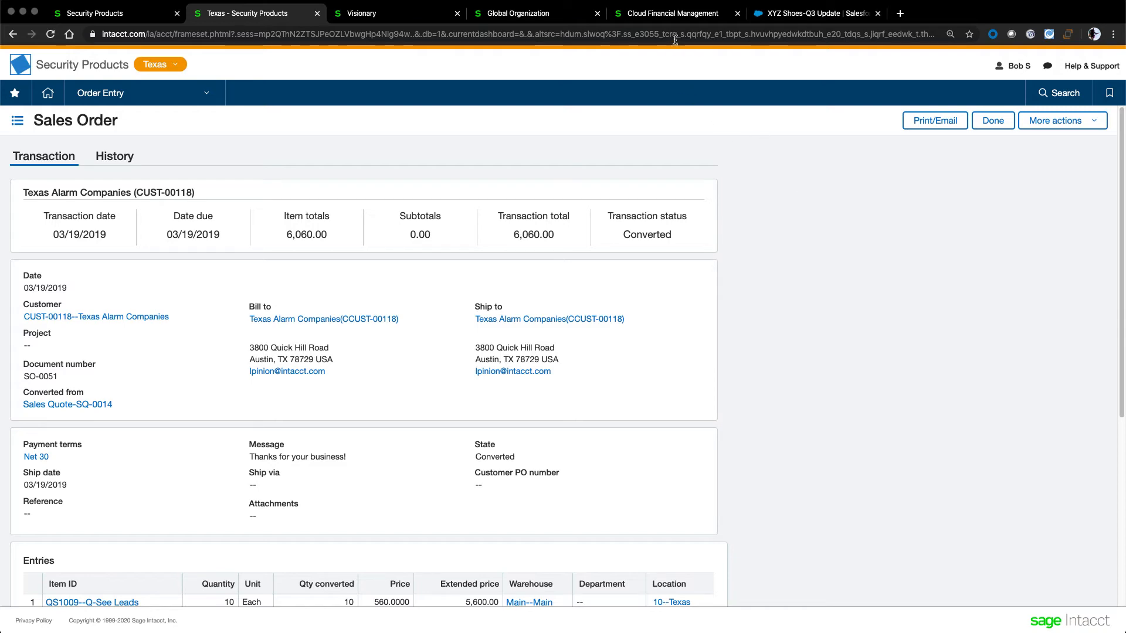
# Step: Switch to Salesforce and review the XYZ Shoes-Q3 Update opportunity's details, related sales orders and invoices, and additional actions
pyautogui.click(672, 13)
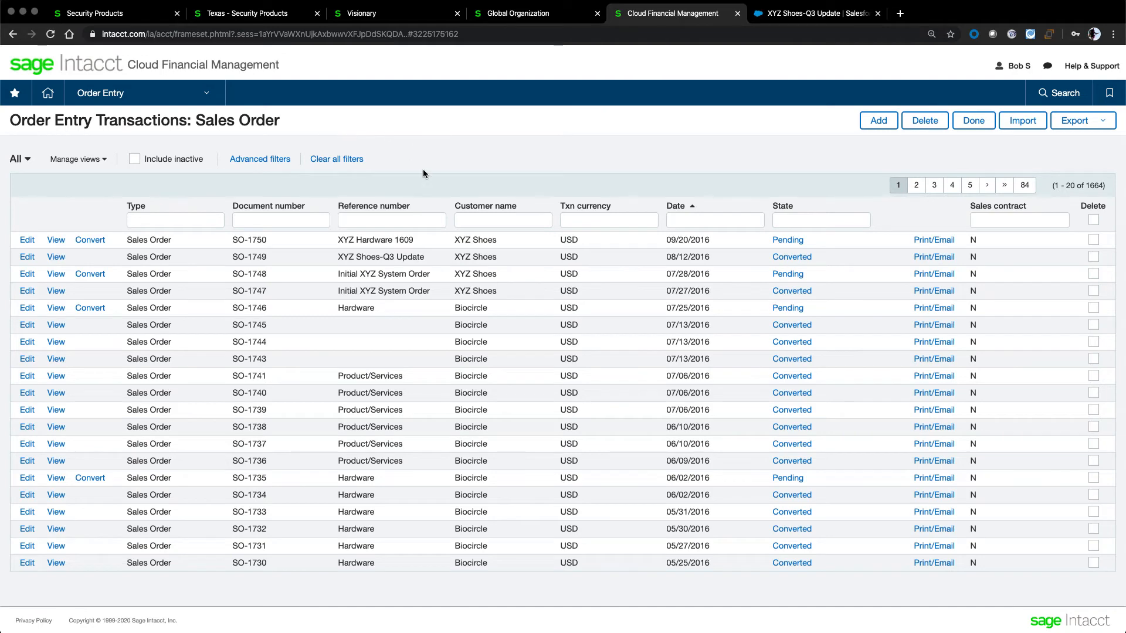
pyautogui.click(805, 14)
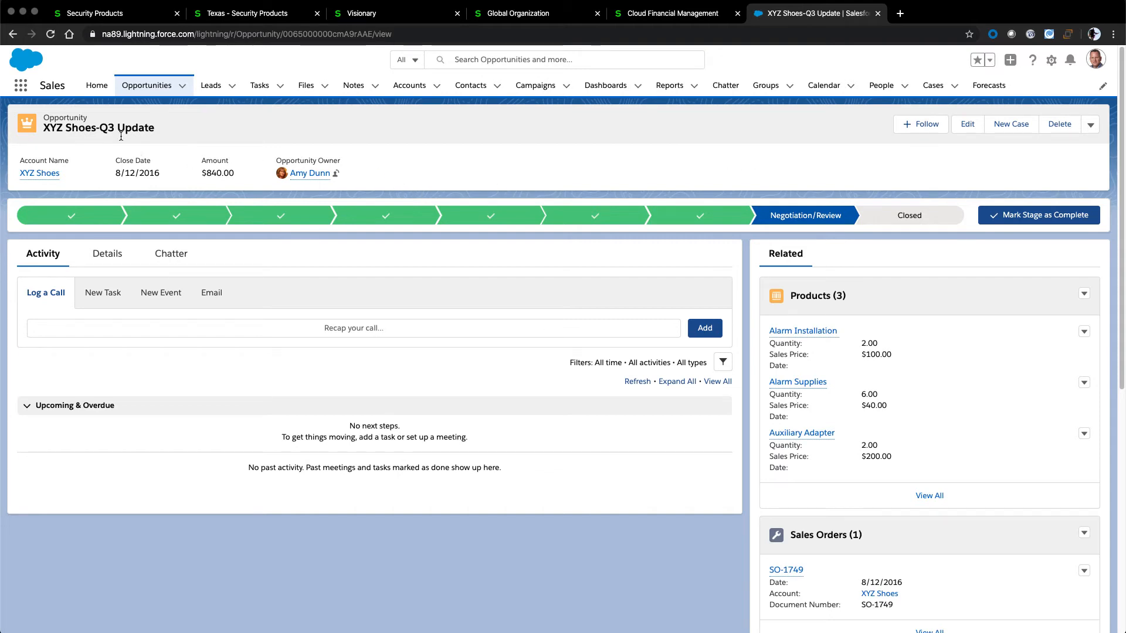
pyautogui.doubleClick(63, 116)
pyautogui.click(235, 138)
pyautogui.click(104, 255)
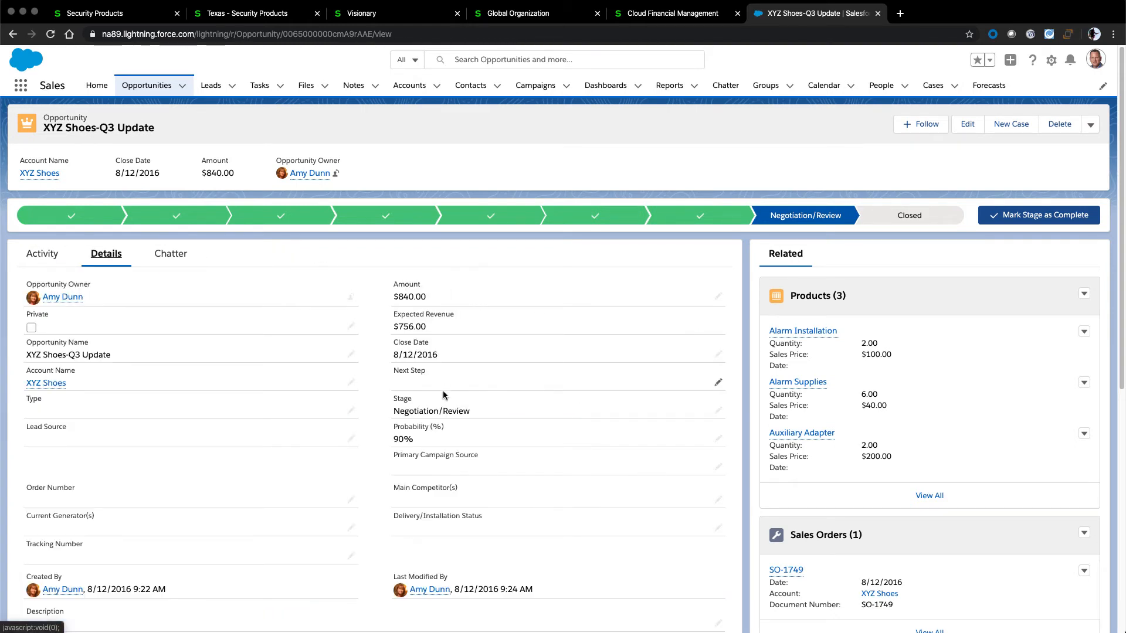
pyautogui.scroll(-1, 968, 466)
pyautogui.scroll(-4, 968, 467)
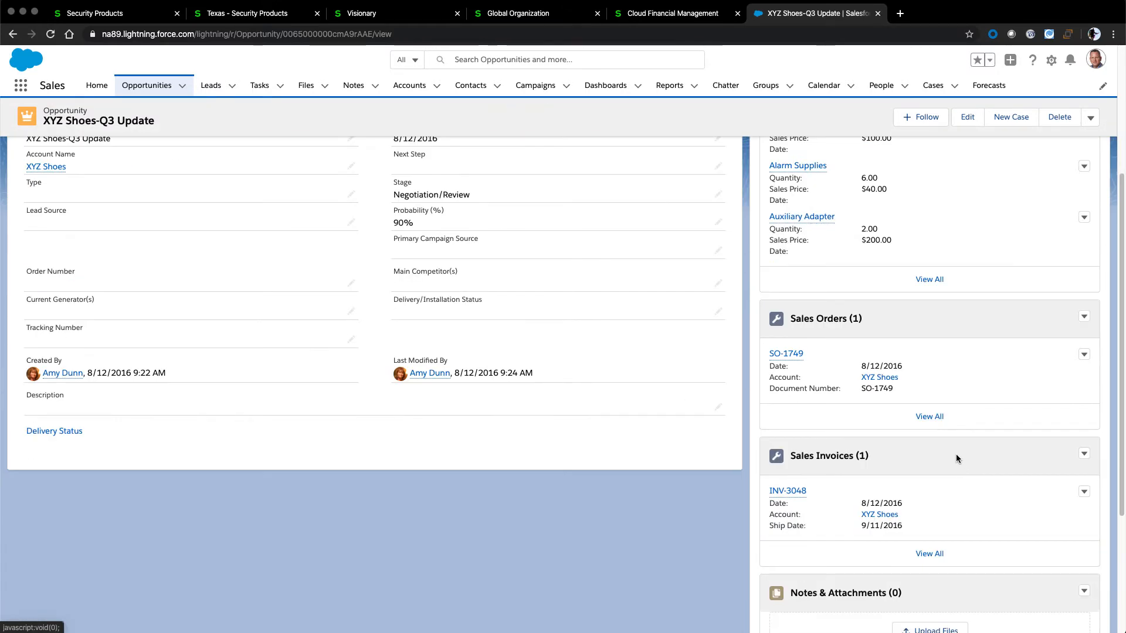
pyautogui.click(1089, 118)
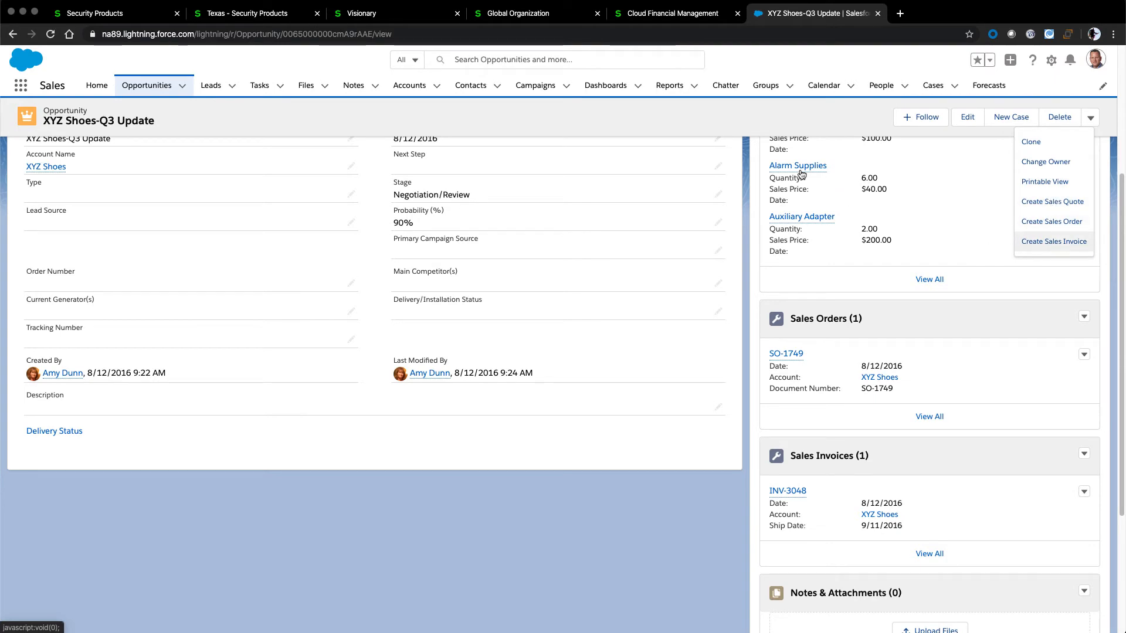
# Step: Switch to the Cloud Financial Management company and review the XYZ Shoes-Q3 Update sales order and its entries
pyautogui.click(682, 14)
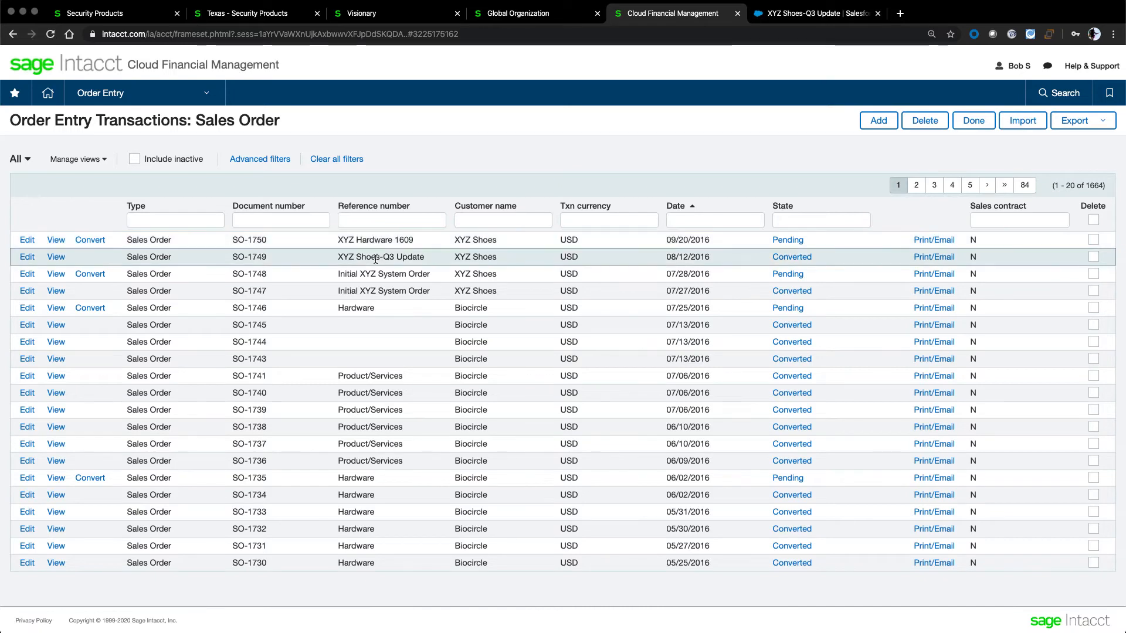
pyautogui.click(55, 258)
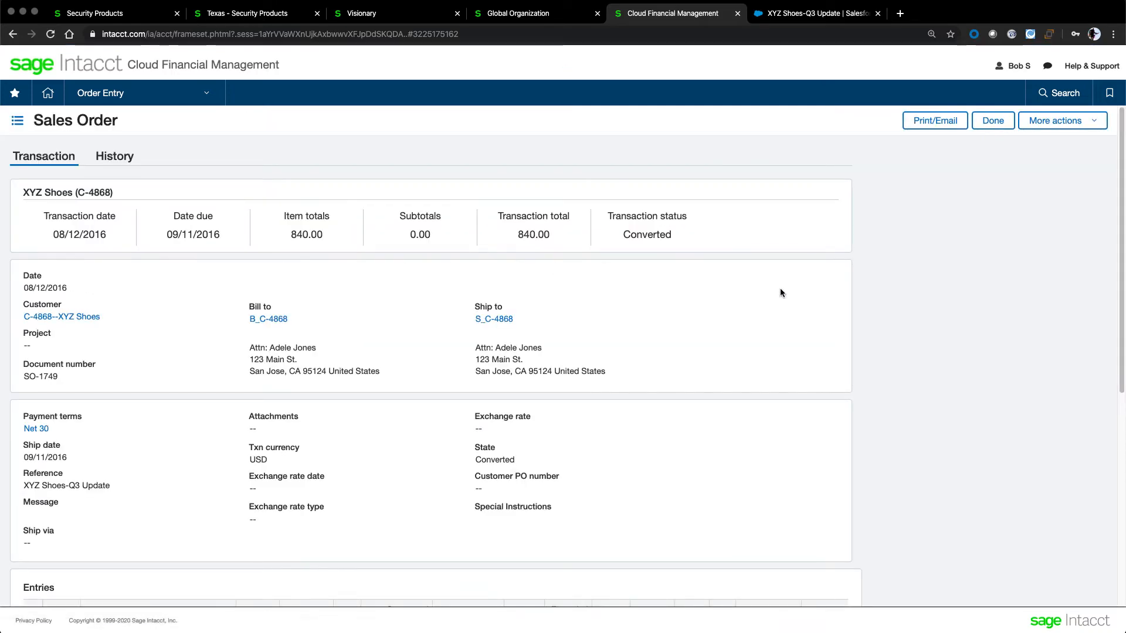
pyautogui.scroll(-1, 769, 295)
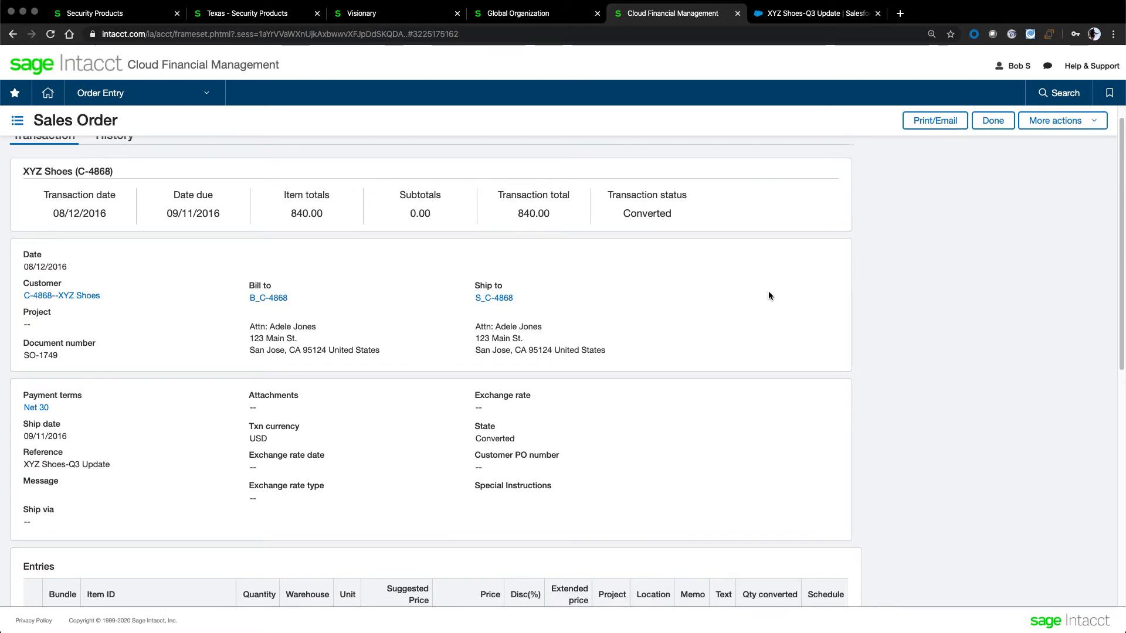
pyautogui.scroll(-3, 769, 295)
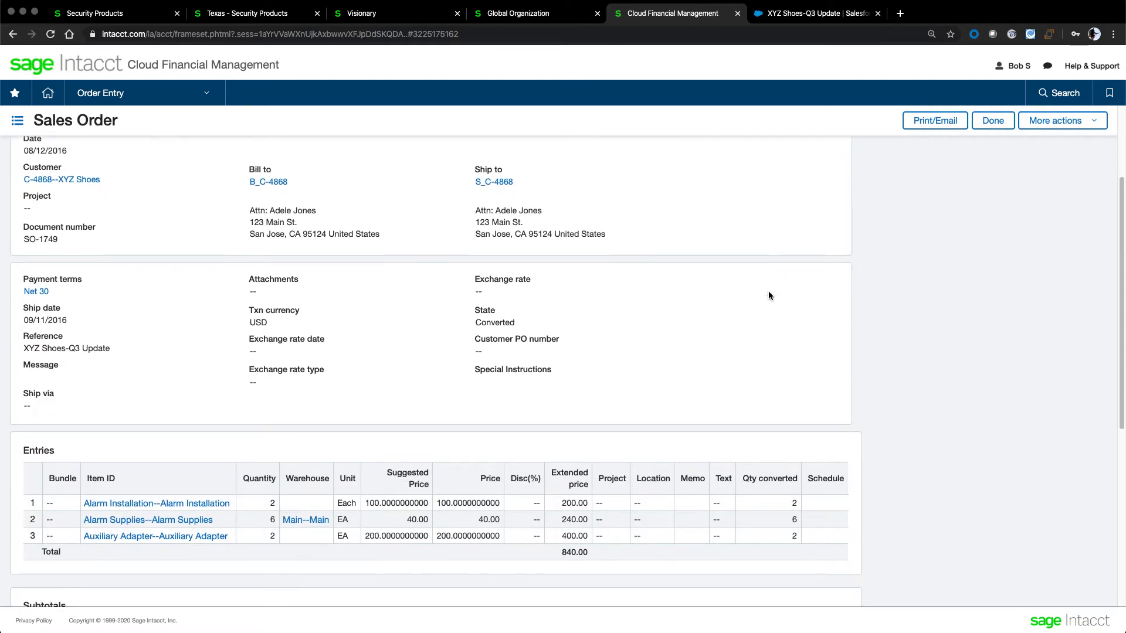
pyautogui.scroll(4, 769, 295)
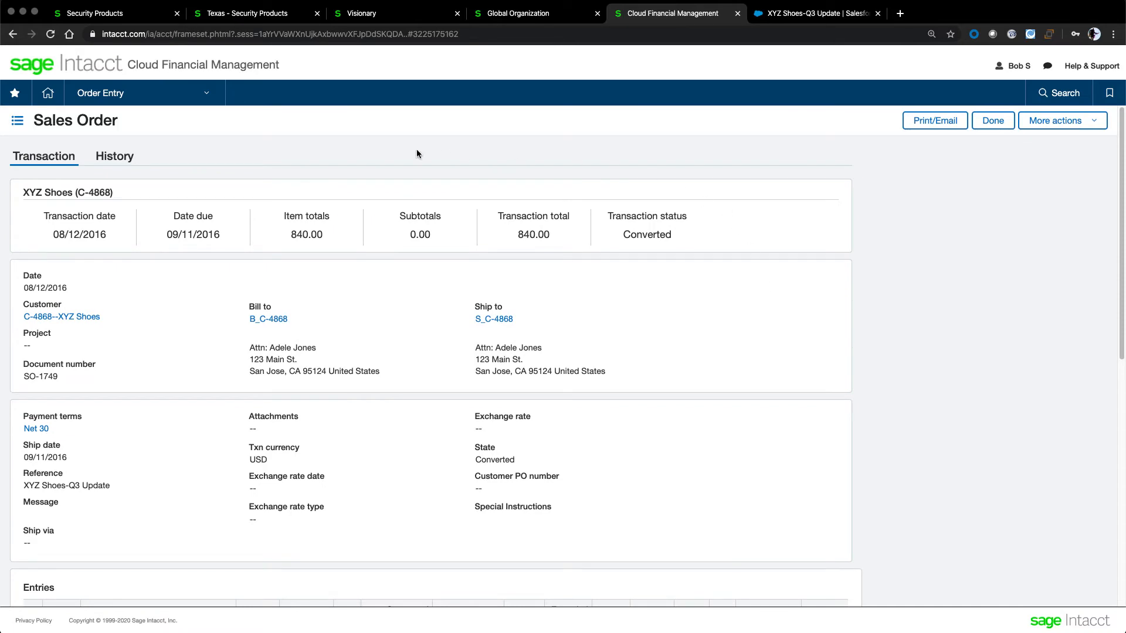
# Step: Return to the Texas sales order and expand the Q-See Leads entry's details to review its dimensions
pyautogui.click(256, 21)
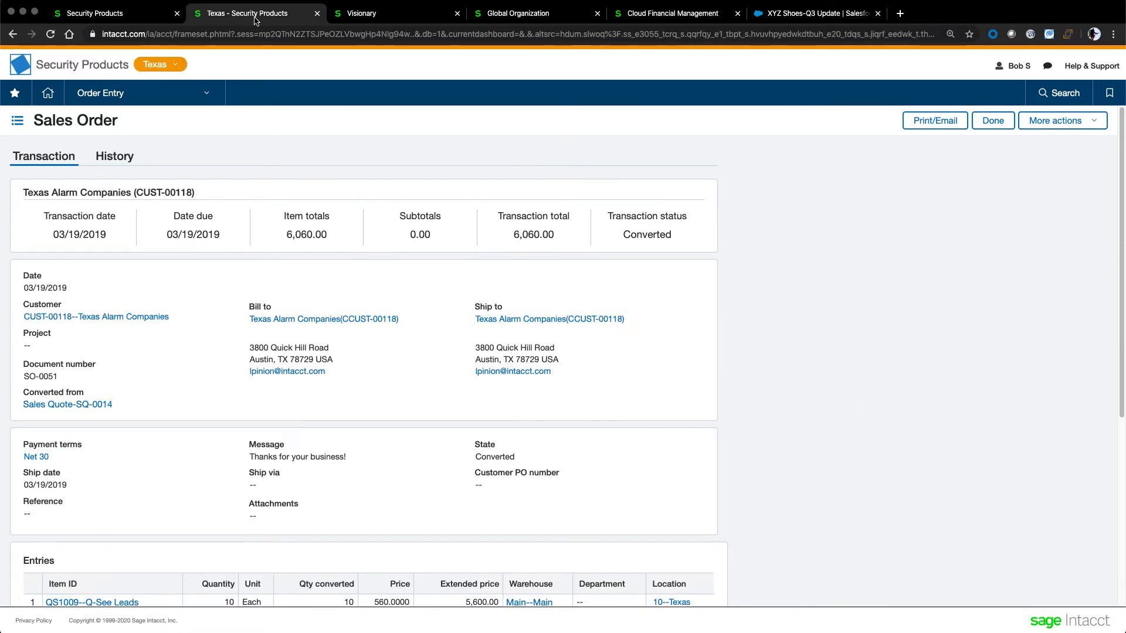
pyautogui.scroll(-4, 858, 400)
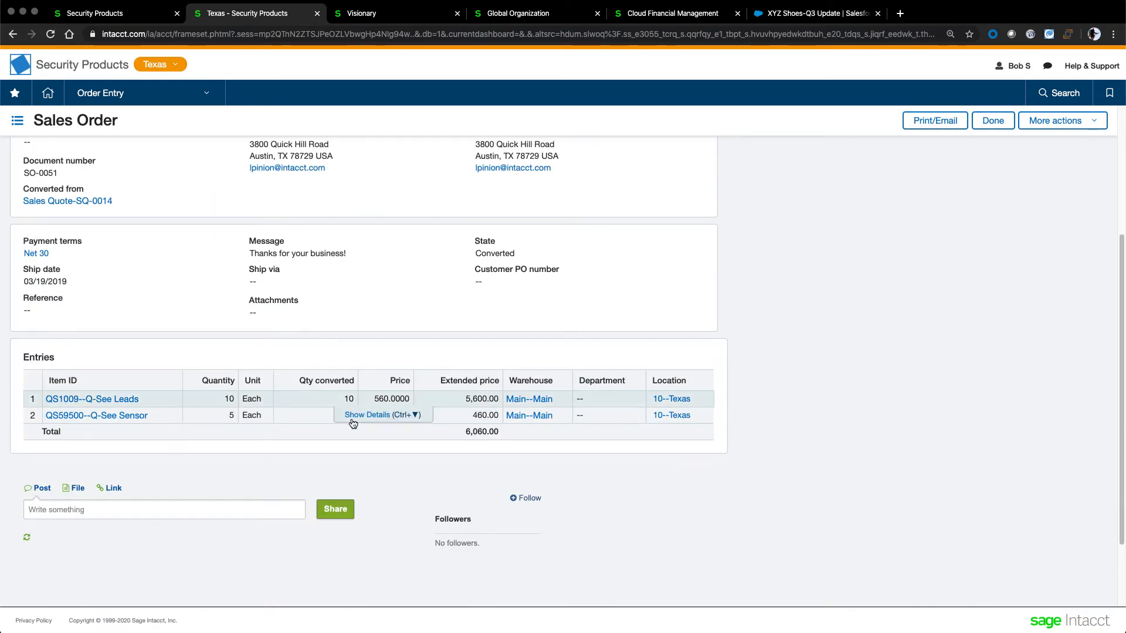
pyautogui.click(353, 416)
pyautogui.scroll(-6, 355, 420)
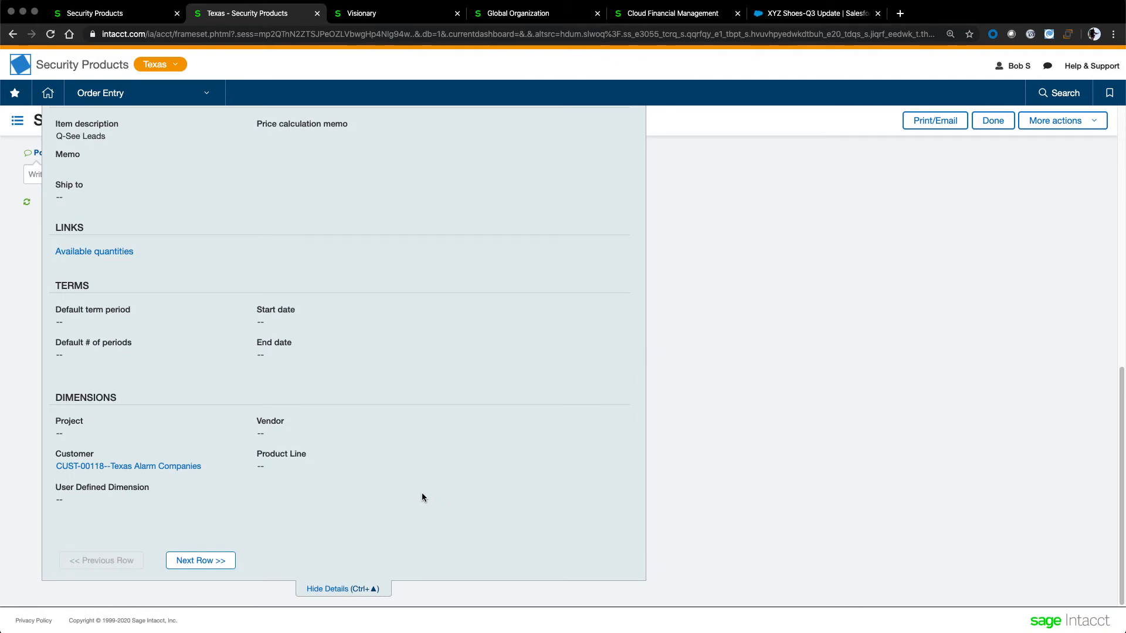
pyautogui.scroll(1, 422, 497)
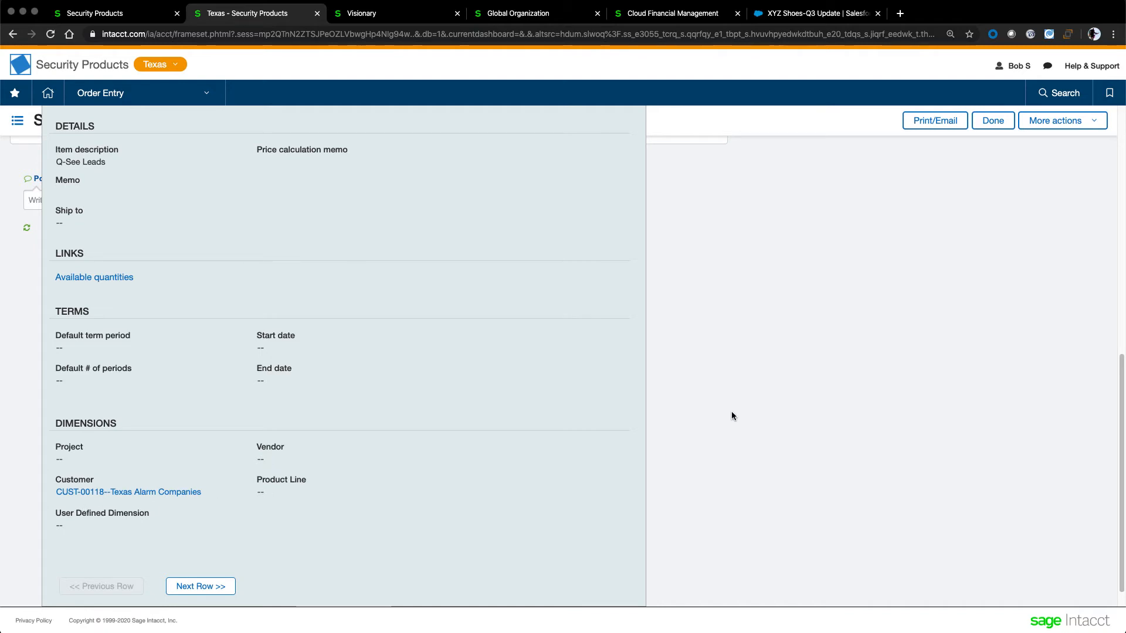
pyautogui.scroll(5, 730, 414)
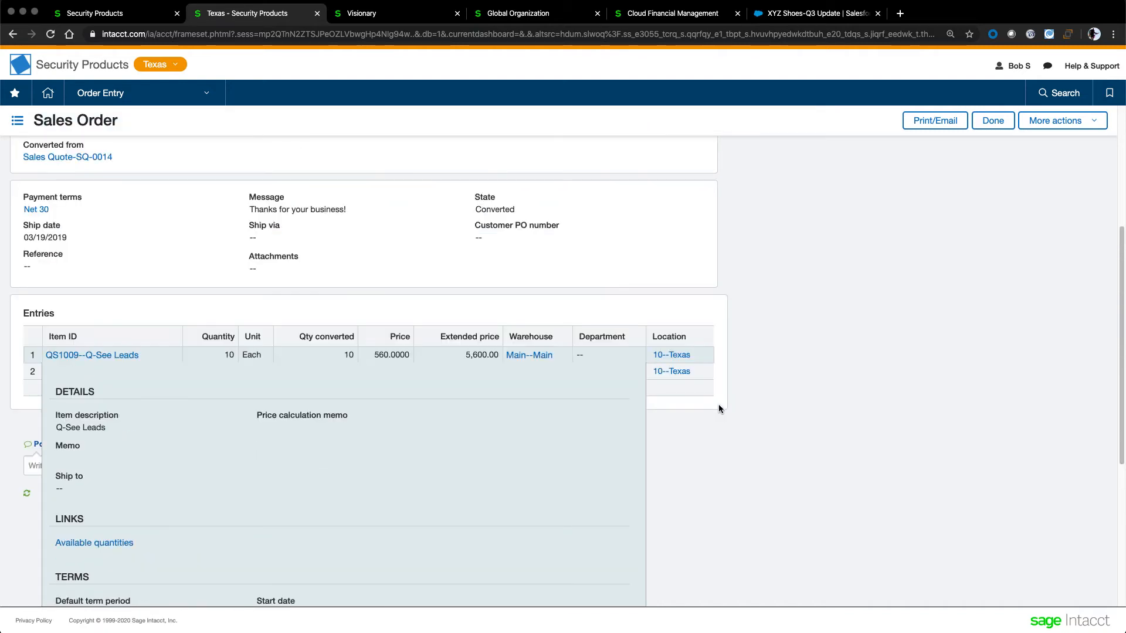
# Step: Open the Purchasing overview page for the Texas entity
pyautogui.click(169, 96)
pyautogui.click(118, 200)
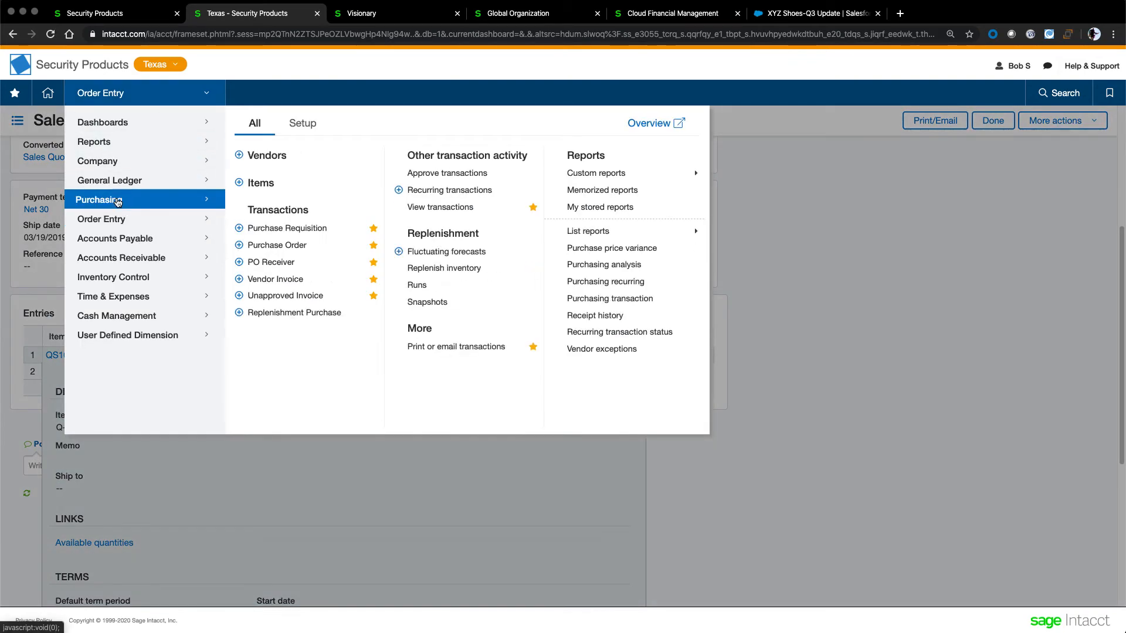
pyautogui.click(629, 123)
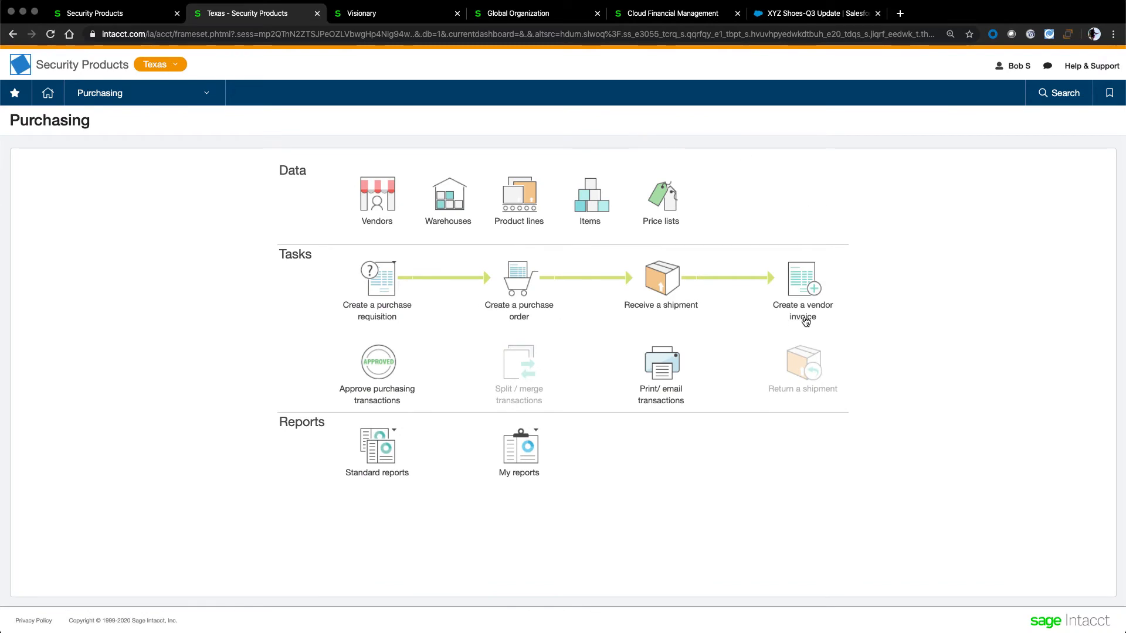
# Step: Start a new purchase order for the vendor Defender USA Inc
pyautogui.click(519, 282)
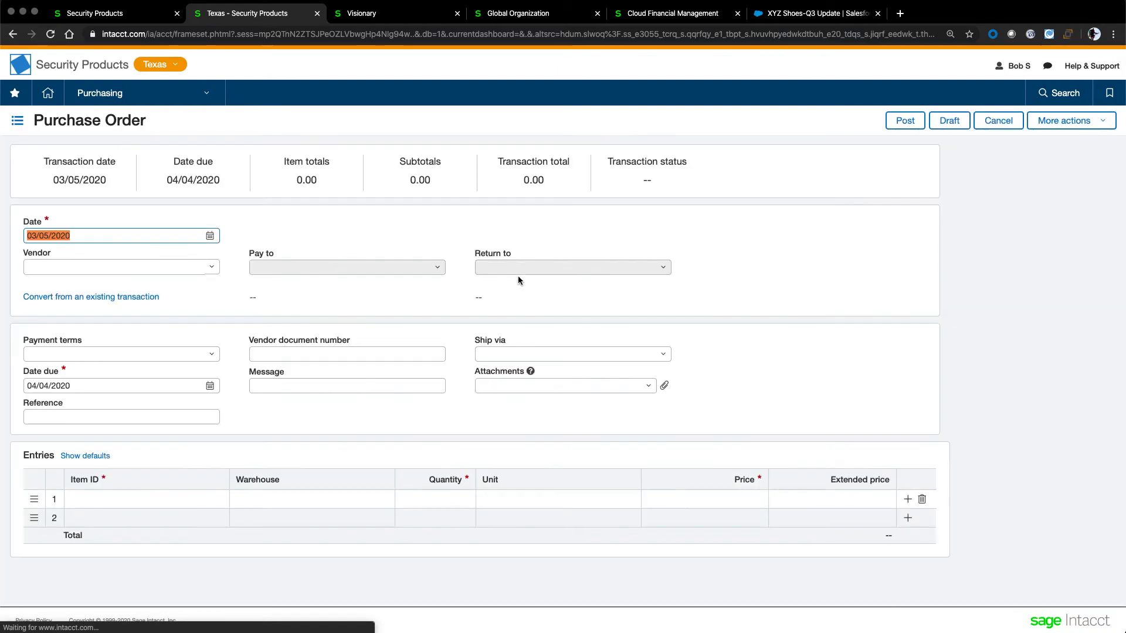
pyautogui.click(207, 268)
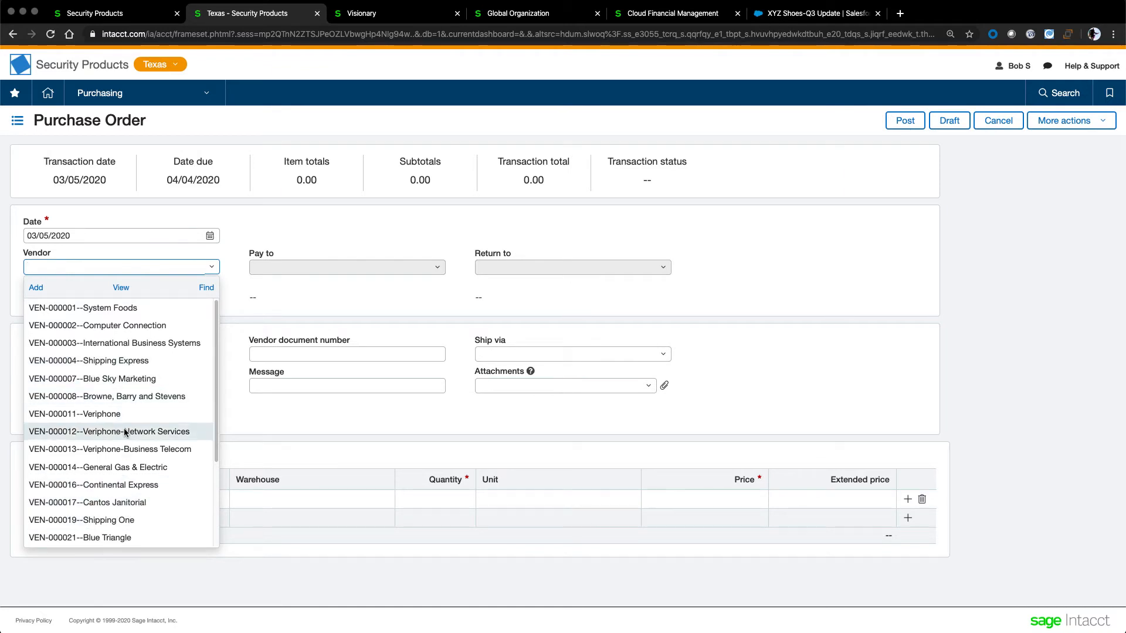
pyautogui.write('defender')
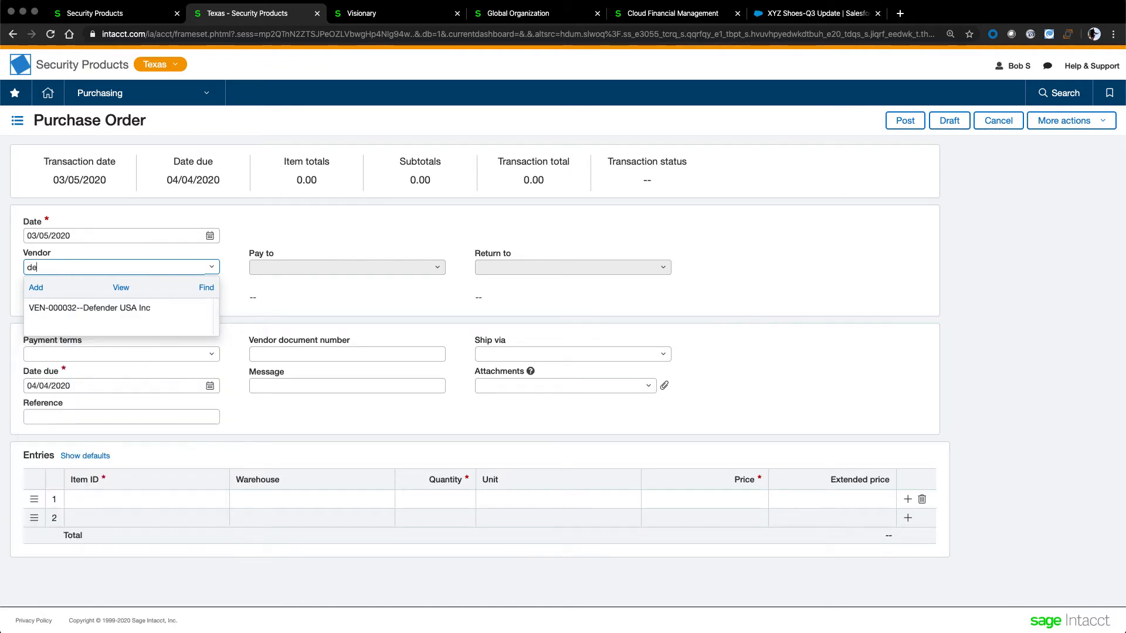
pyautogui.click(109, 316)
# Step: Add the item Defender 52 with a quantity of 10 to the purchase order and post it
pyautogui.scroll(-1, 199, 453)
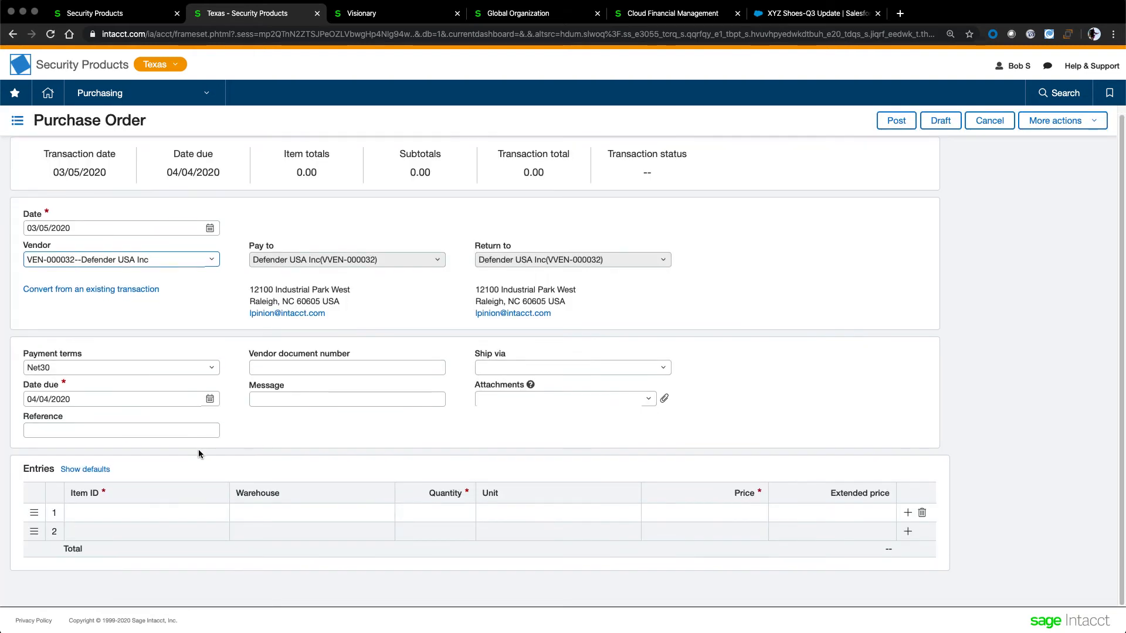
pyautogui.click(198, 508)
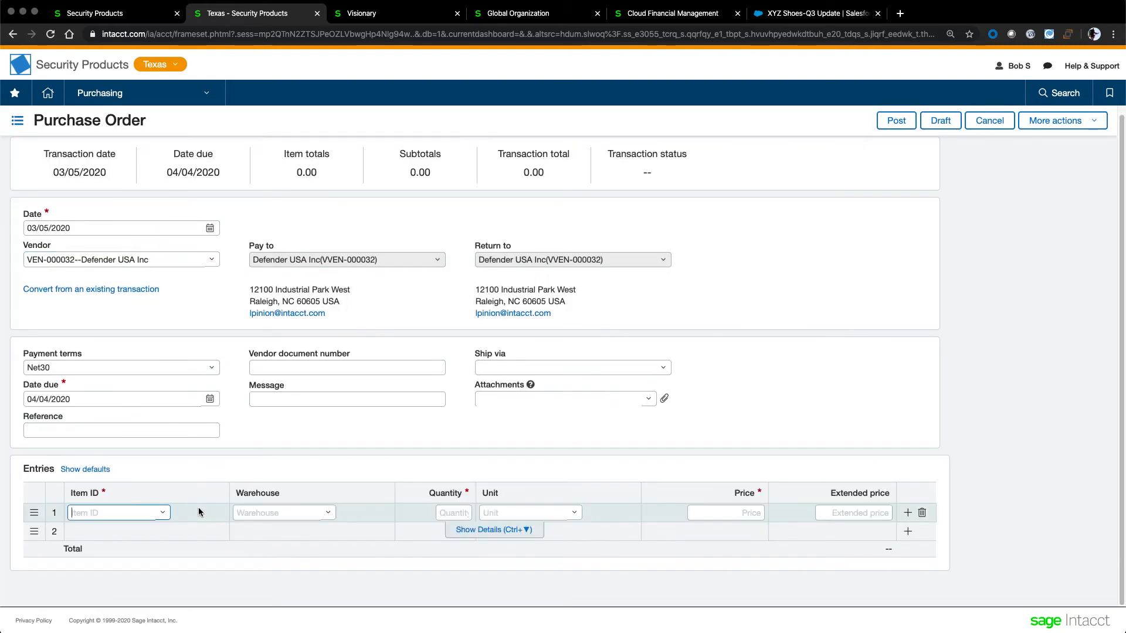
pyautogui.click(162, 514)
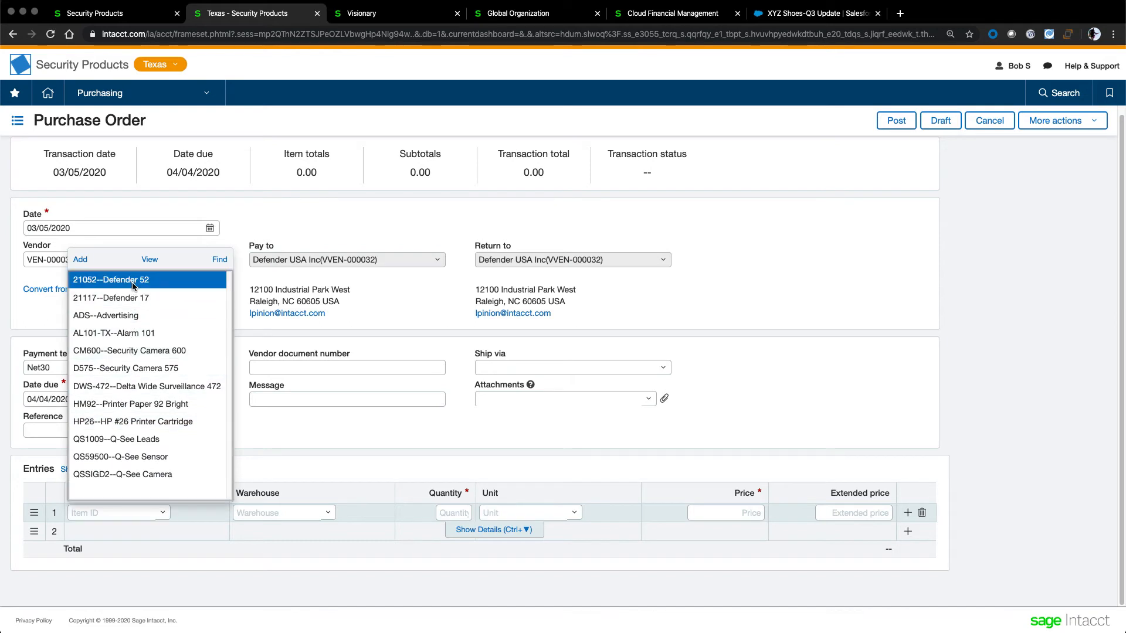
pyautogui.moveTo(452, 512); pyautogui.dragTo(480, 515)
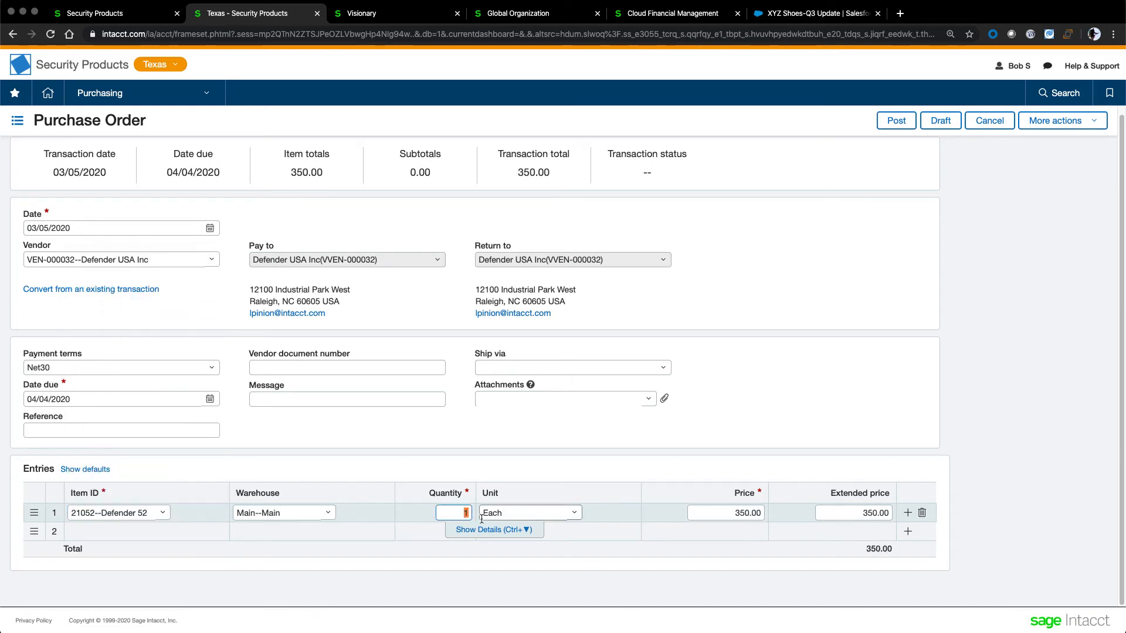
pyautogui.write('10')
pyautogui.press('Tab')
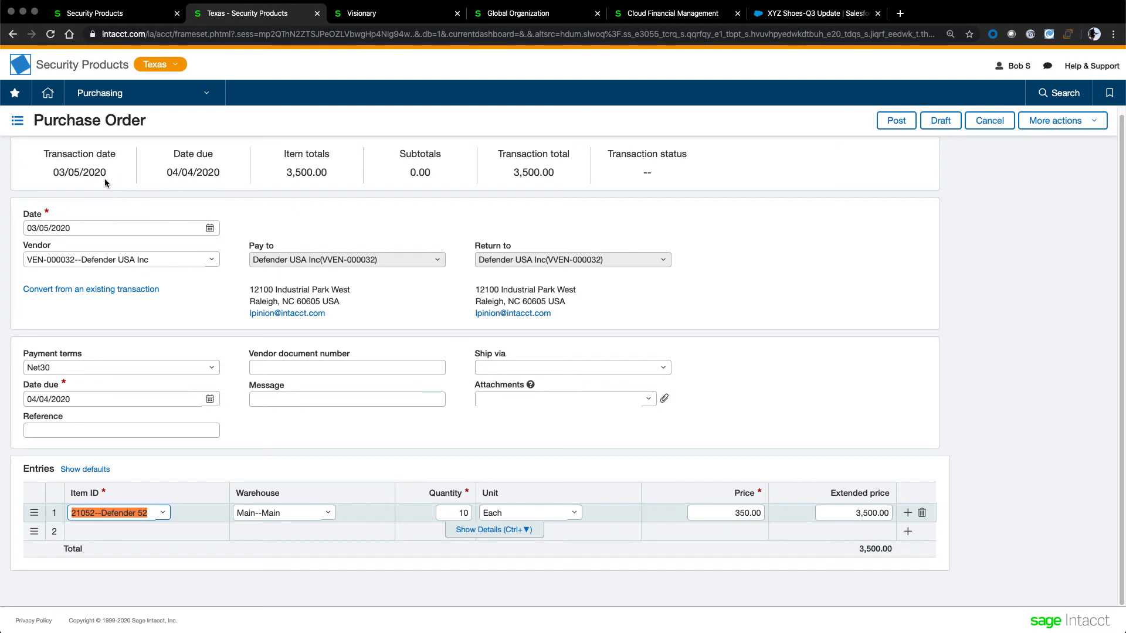
pyautogui.click(780, 463)
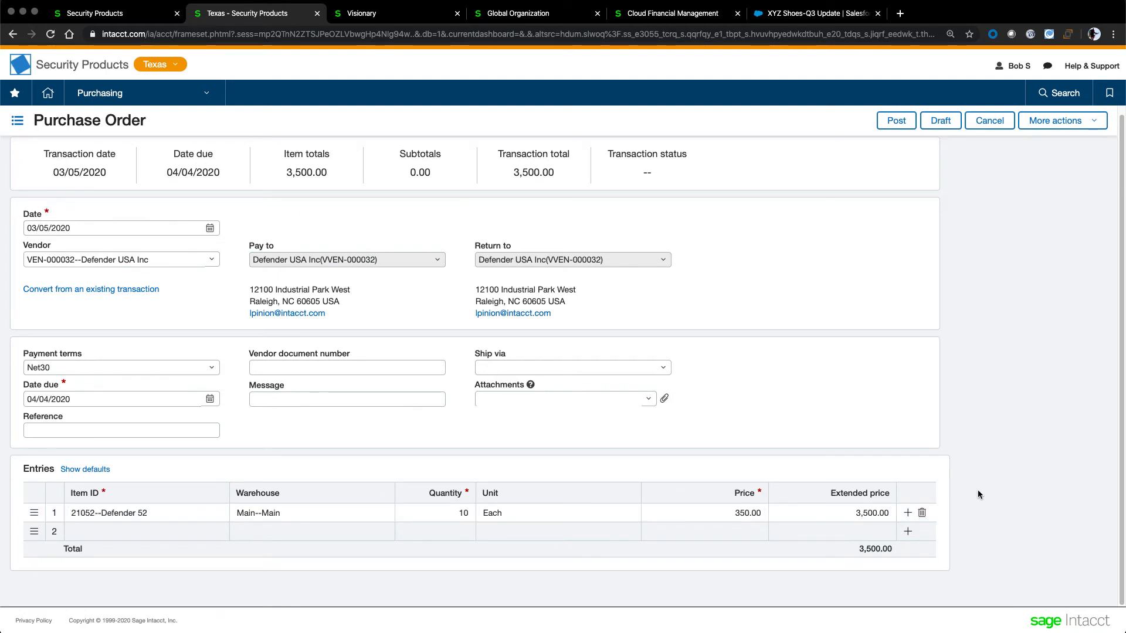
pyautogui.click(894, 120)
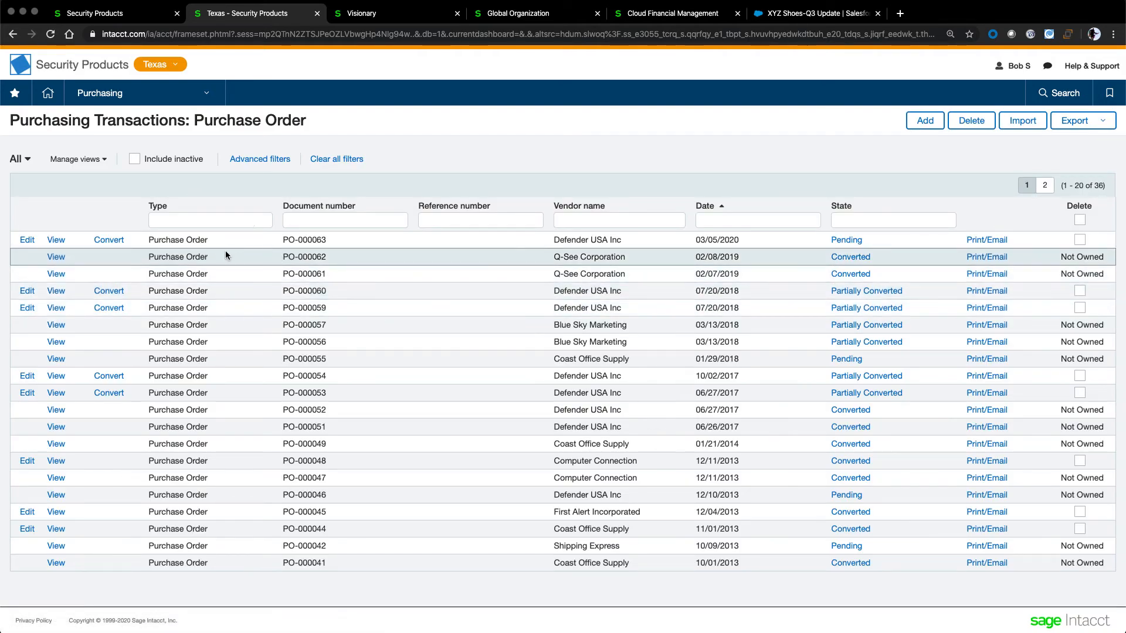
# Step: Convert the 03/05/2020 Defender USA Inc purchase order to a PO Receiver with a received quantity of 8 and post it
pyautogui.click(114, 247)
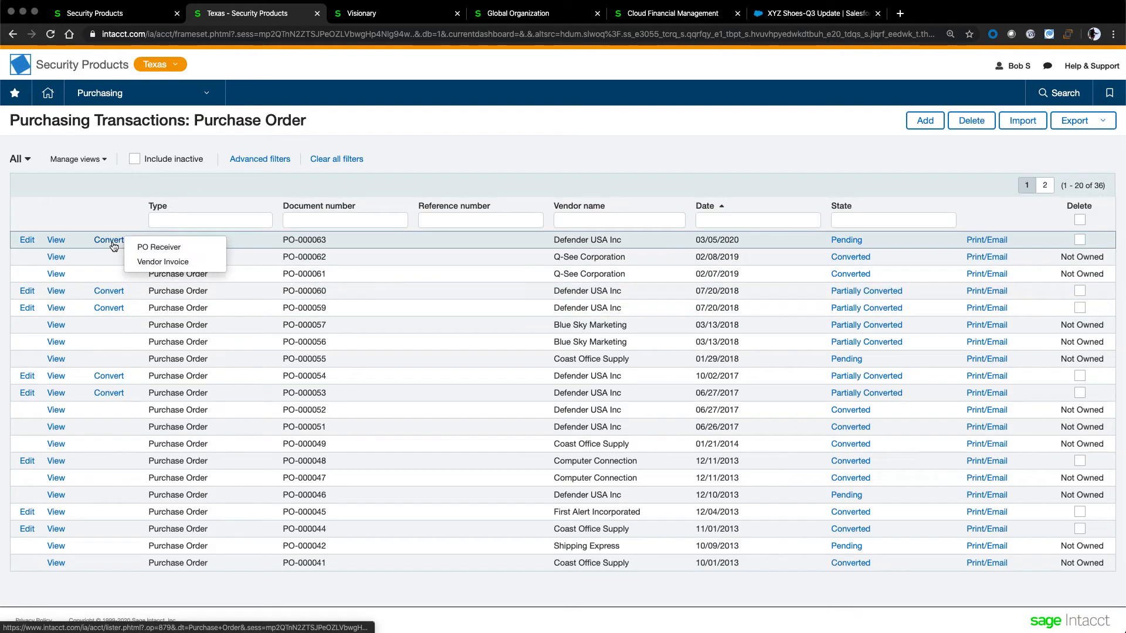
pyautogui.click(145, 249)
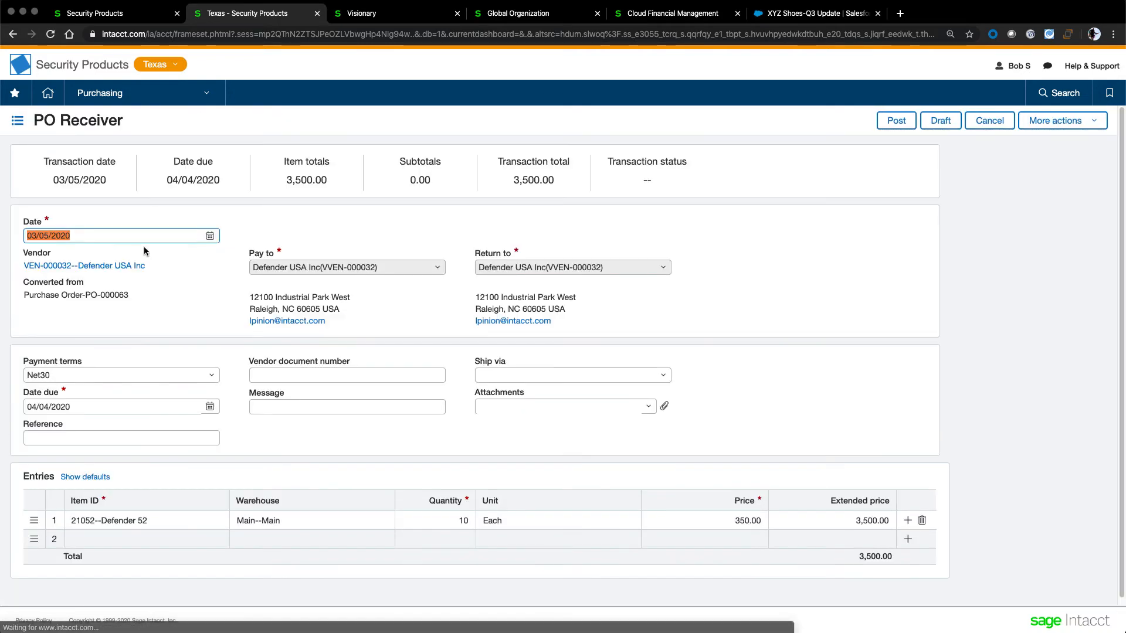
pyautogui.click(463, 520)
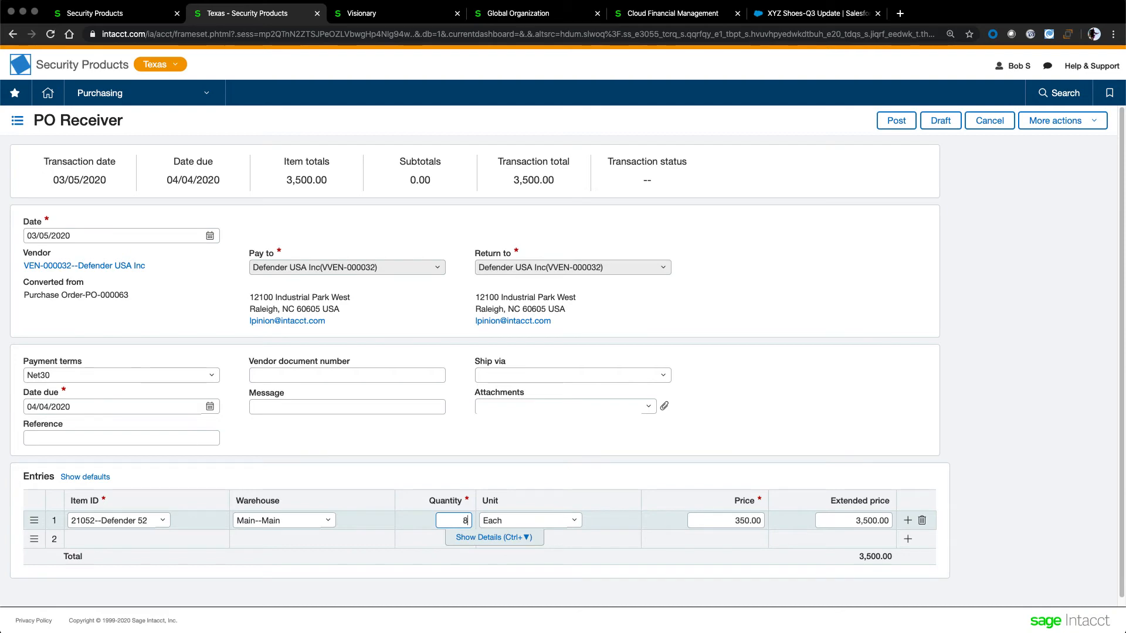
pyautogui.click(849, 376)
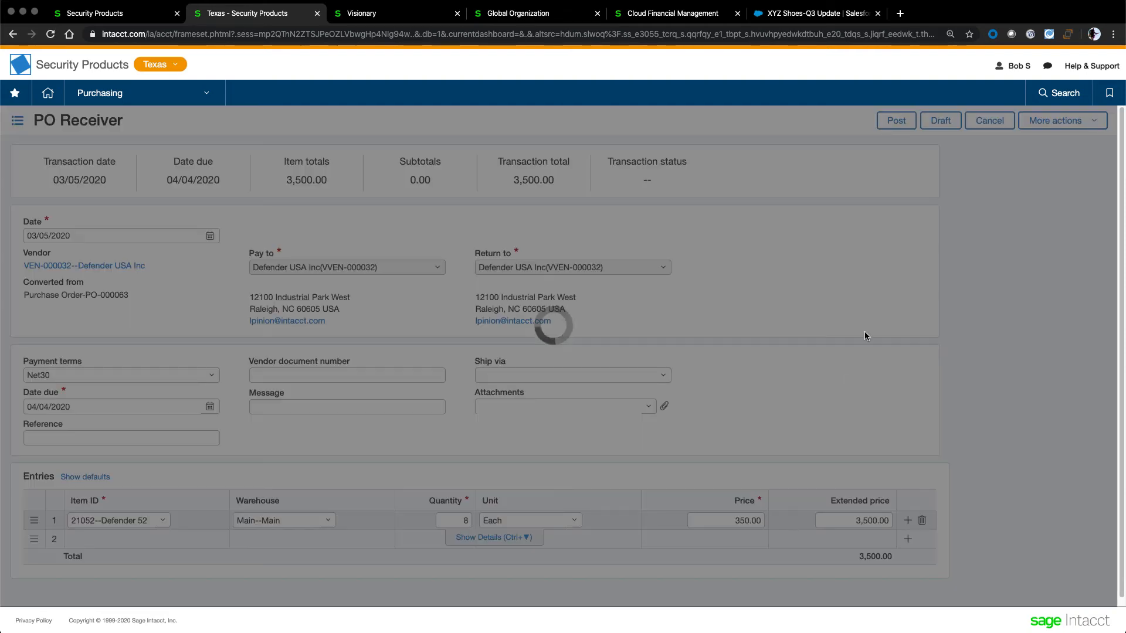
pyautogui.click(898, 122)
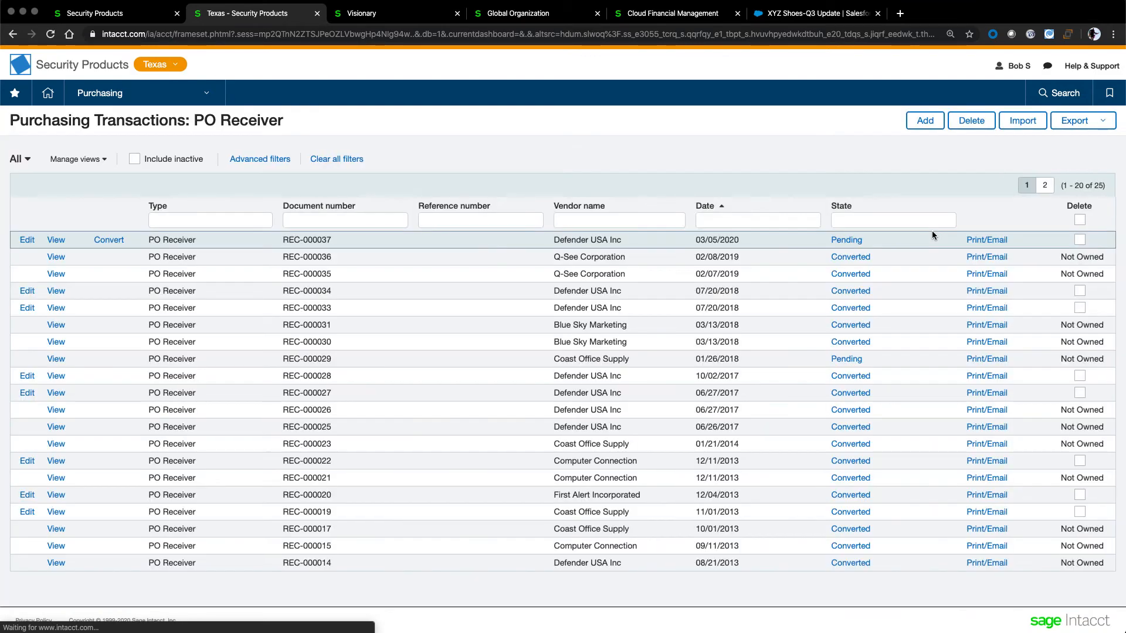
# Step: Convert the pending Defender USA Inc PO Receiver to a vendor invoice with vendor document number 12345 and post it
pyautogui.click(118, 245)
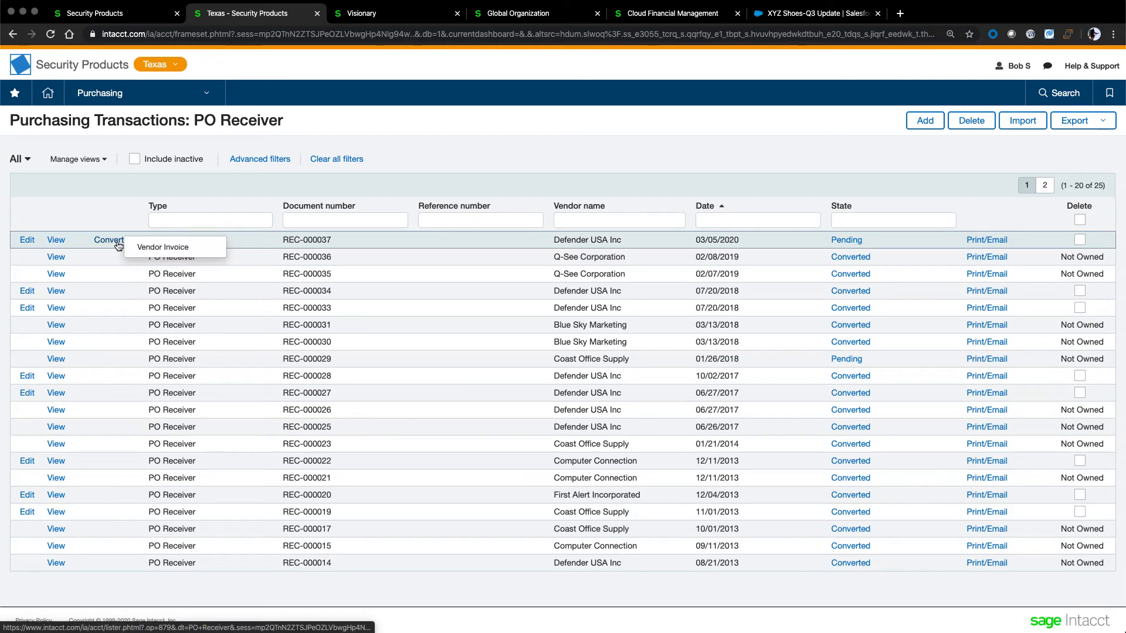
pyautogui.click(159, 249)
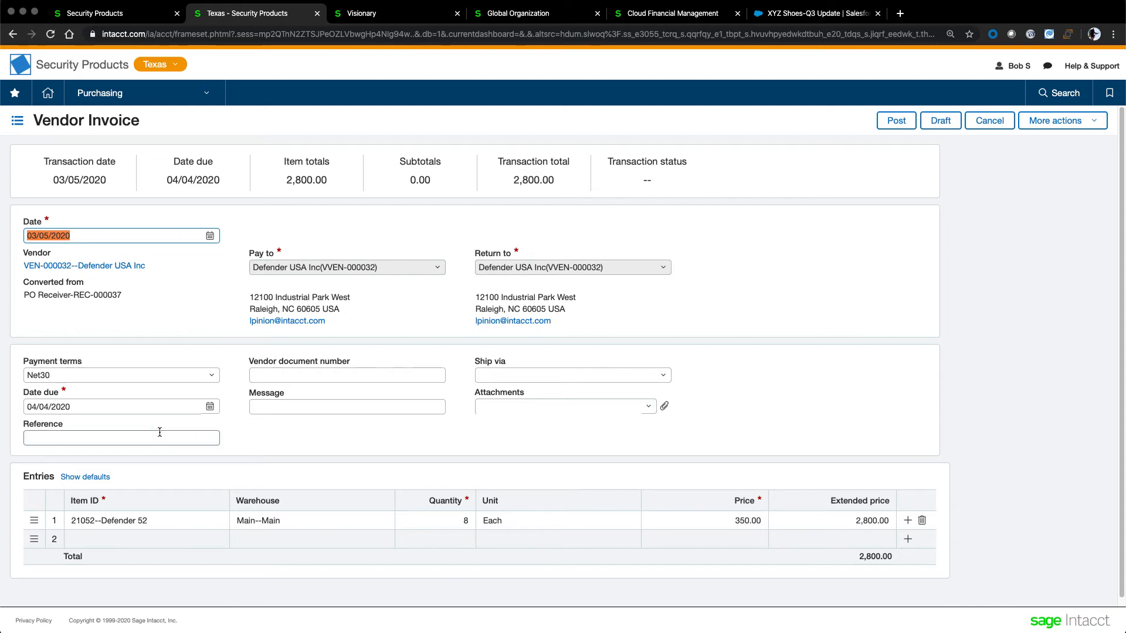
pyautogui.click(328, 374)
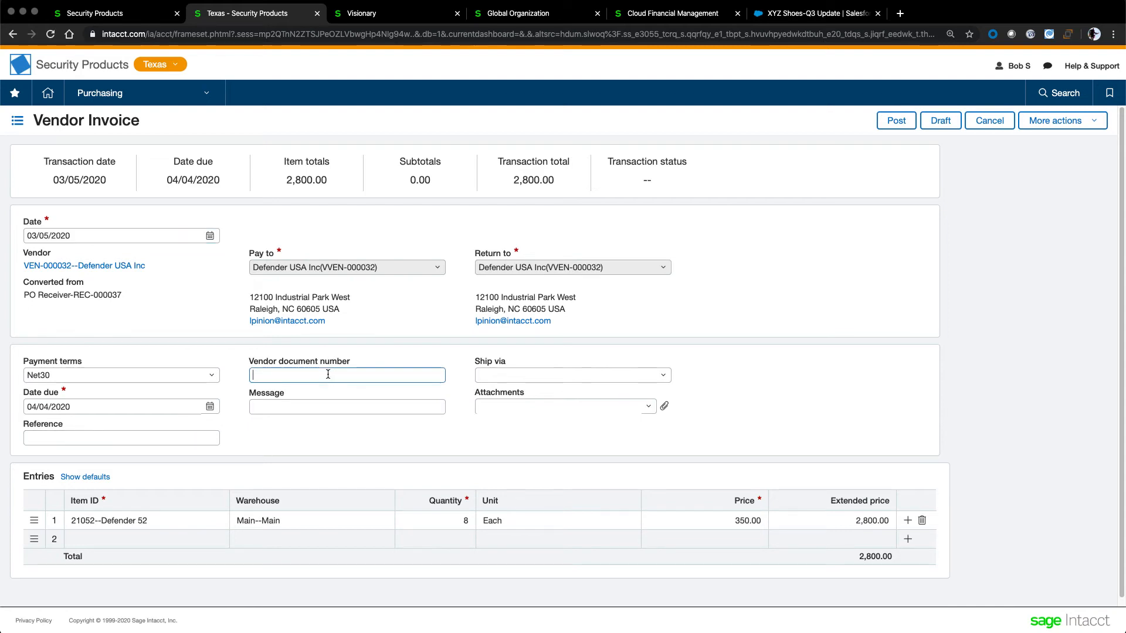
pyautogui.write('12345')
pyautogui.click(896, 120)
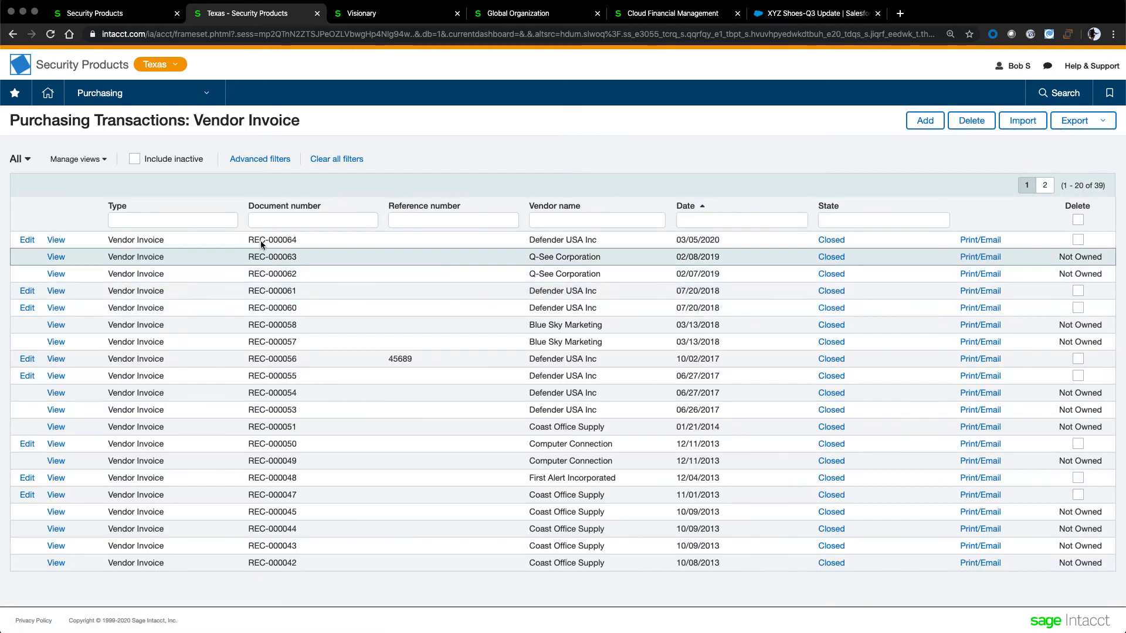
# Step: Open the 03/05/2020 Defender USA Inc bill from the Accounts Payable bills for viewing
pyautogui.click(108, 96)
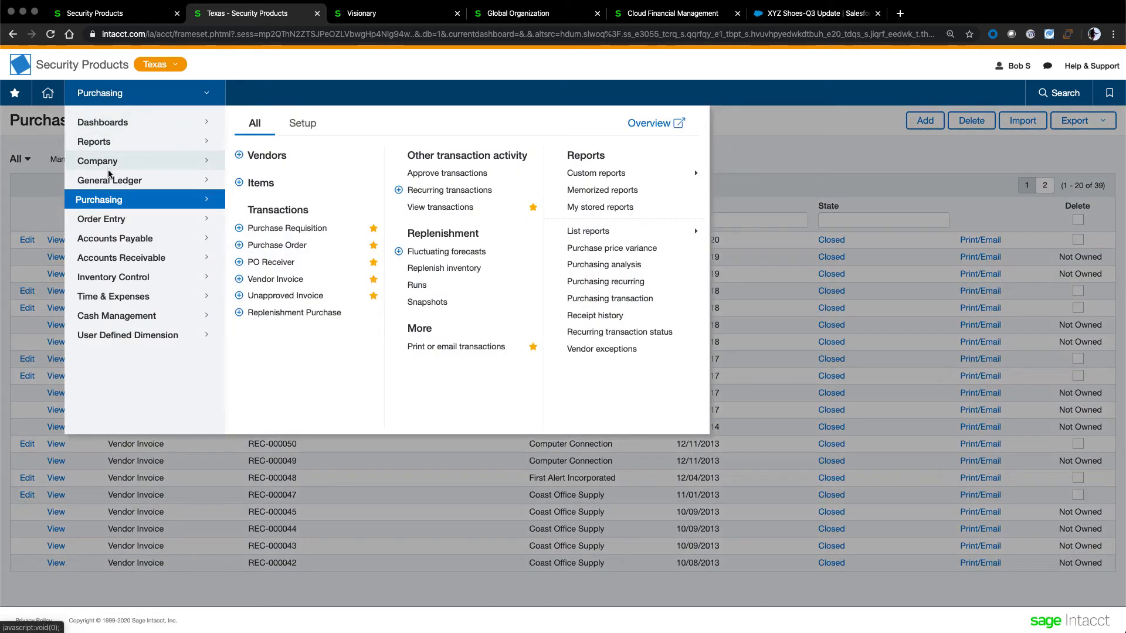
pyautogui.click(115, 245)
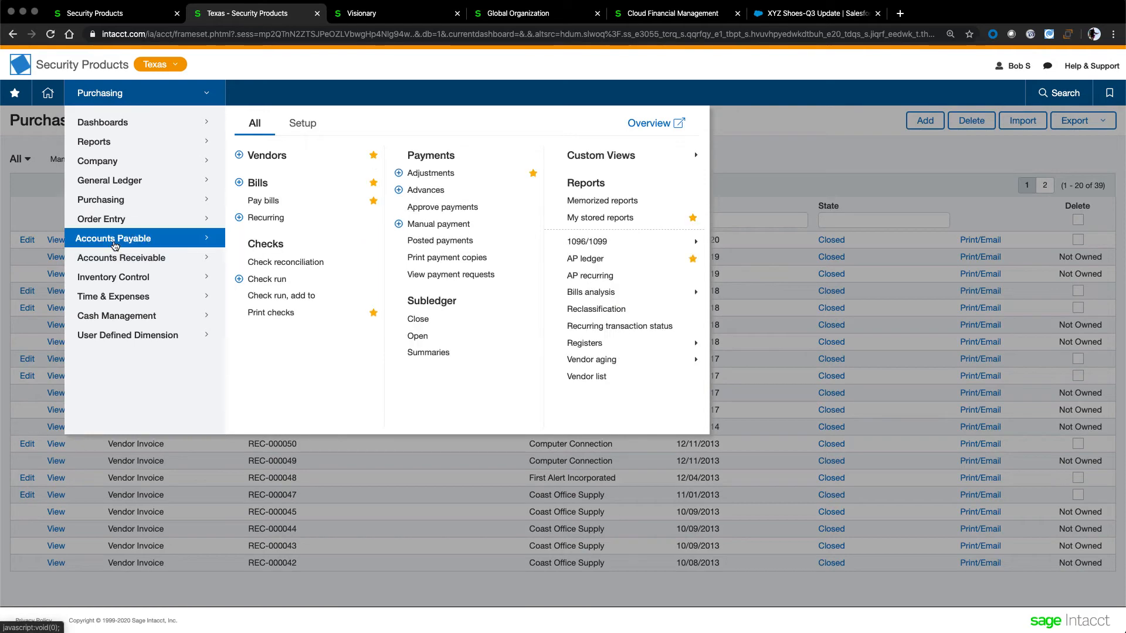
pyautogui.click(255, 186)
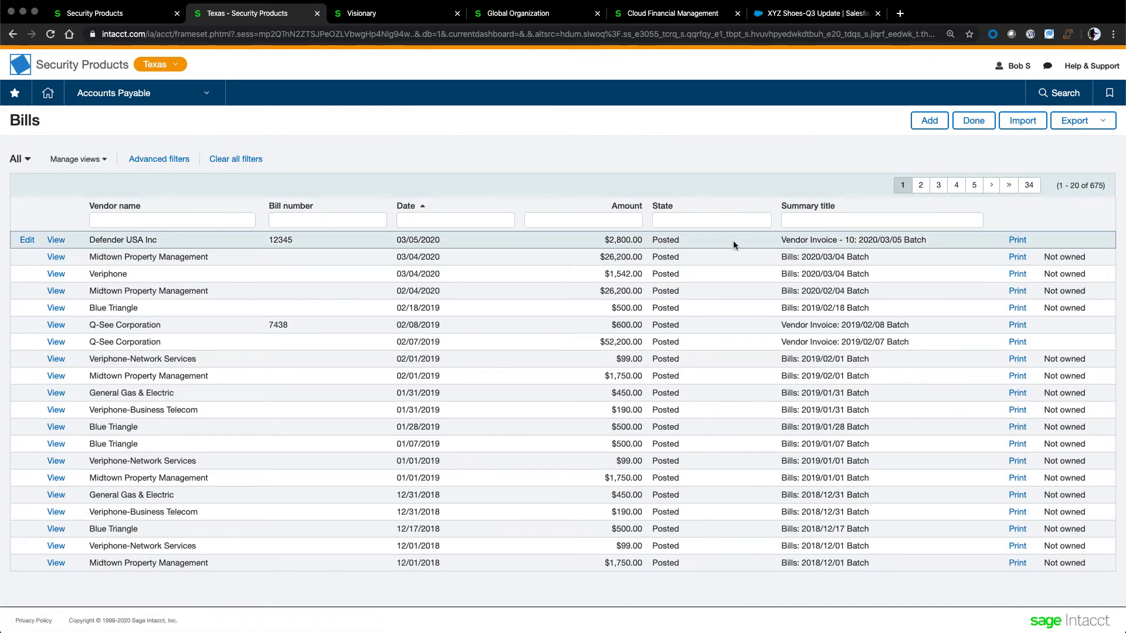
pyautogui.click(56, 242)
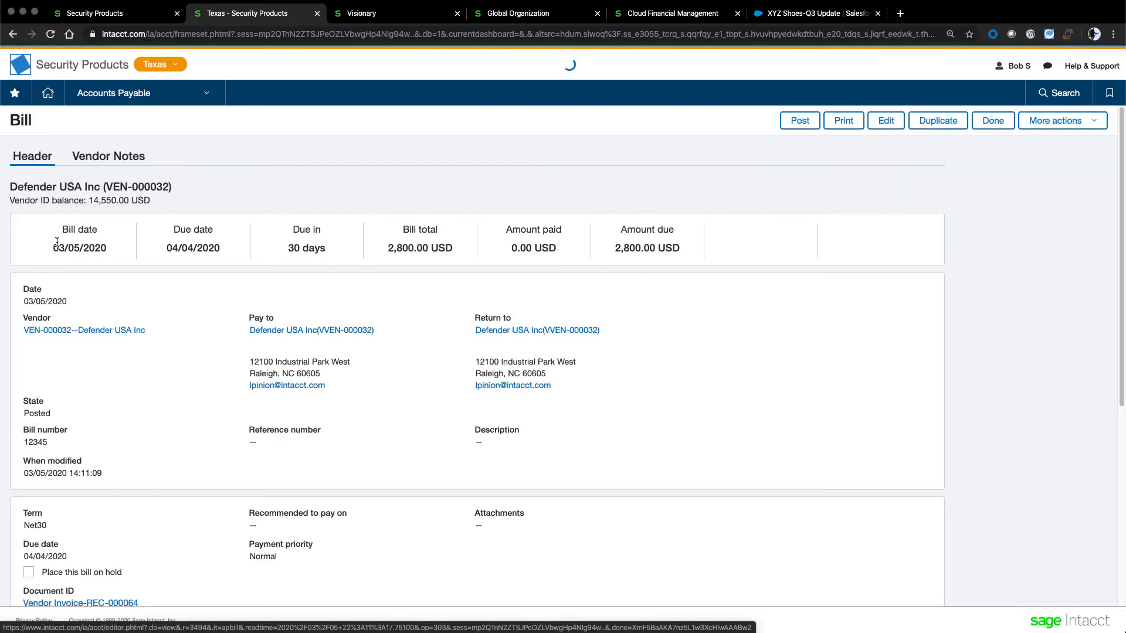
# Step: Examine the Defender USA Inc bill's header, payment terms and entry line, including its allocation and other dimensions
pyautogui.scroll(-7, 149, 389)
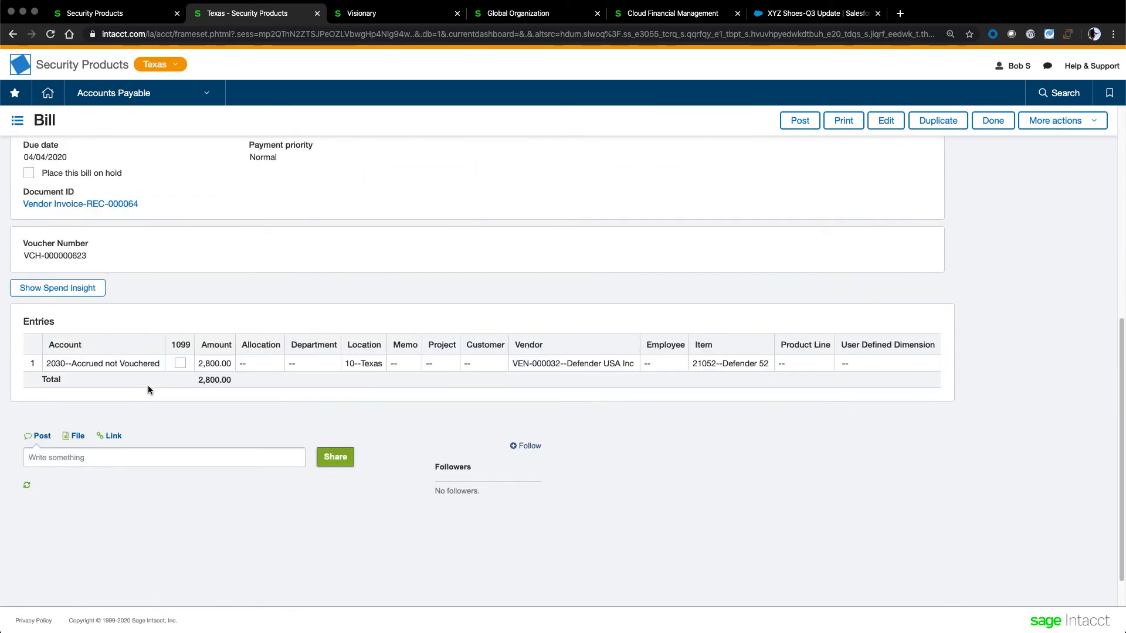
pyautogui.scroll(7, 148, 385)
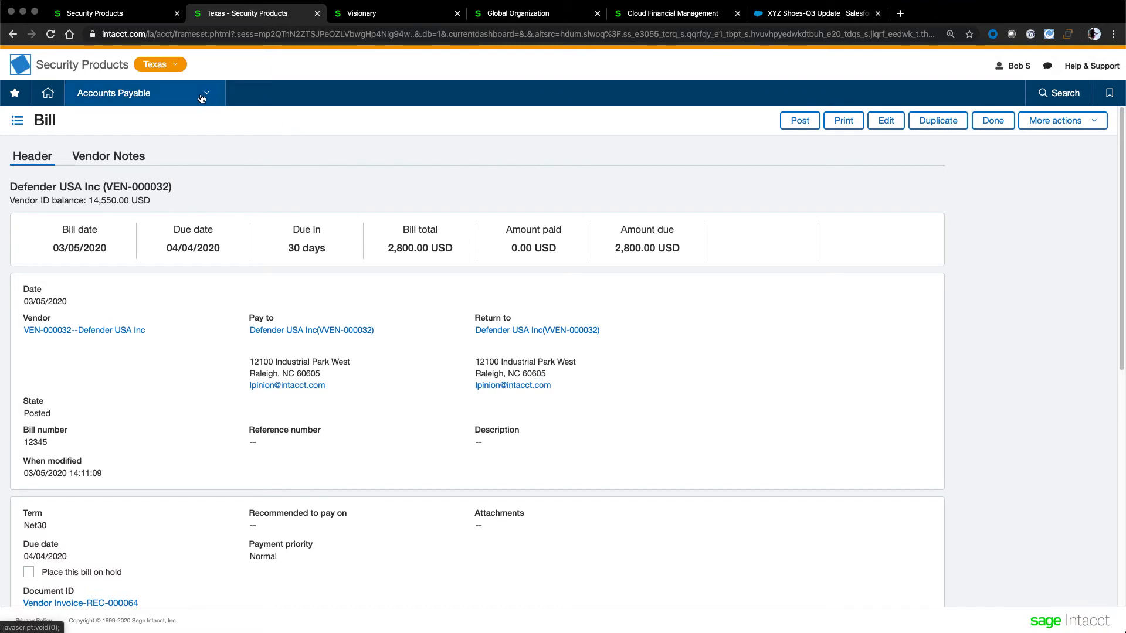
pyautogui.scroll(-5, 399, 387)
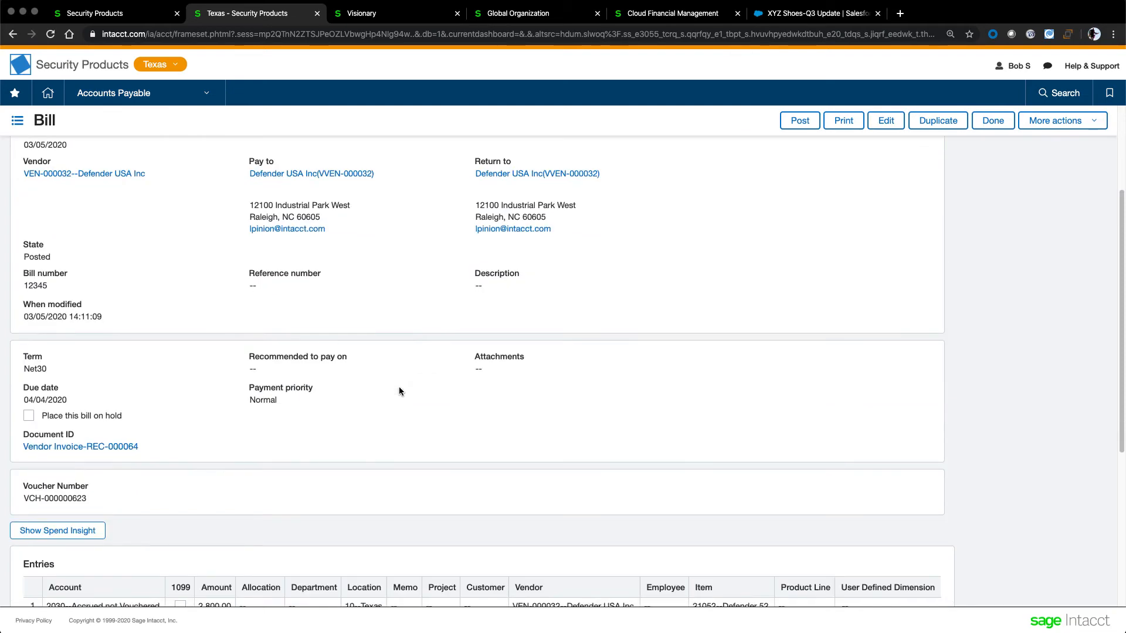
pyautogui.scroll(-6, 399, 391)
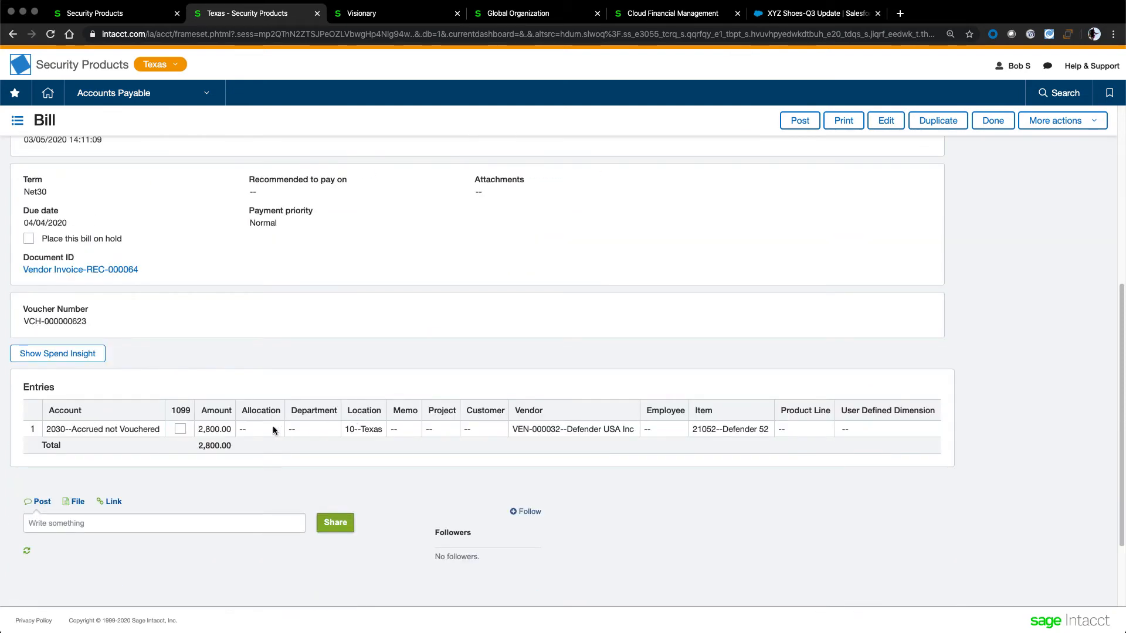
pyautogui.moveTo(269, 432)
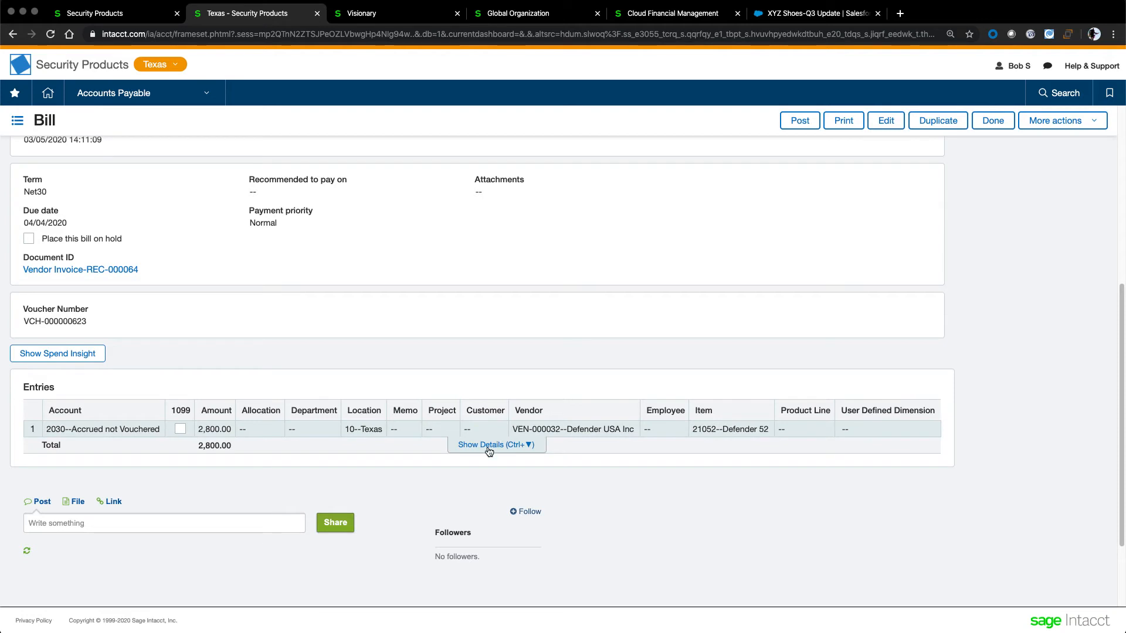
pyautogui.doubleClick(264, 410)
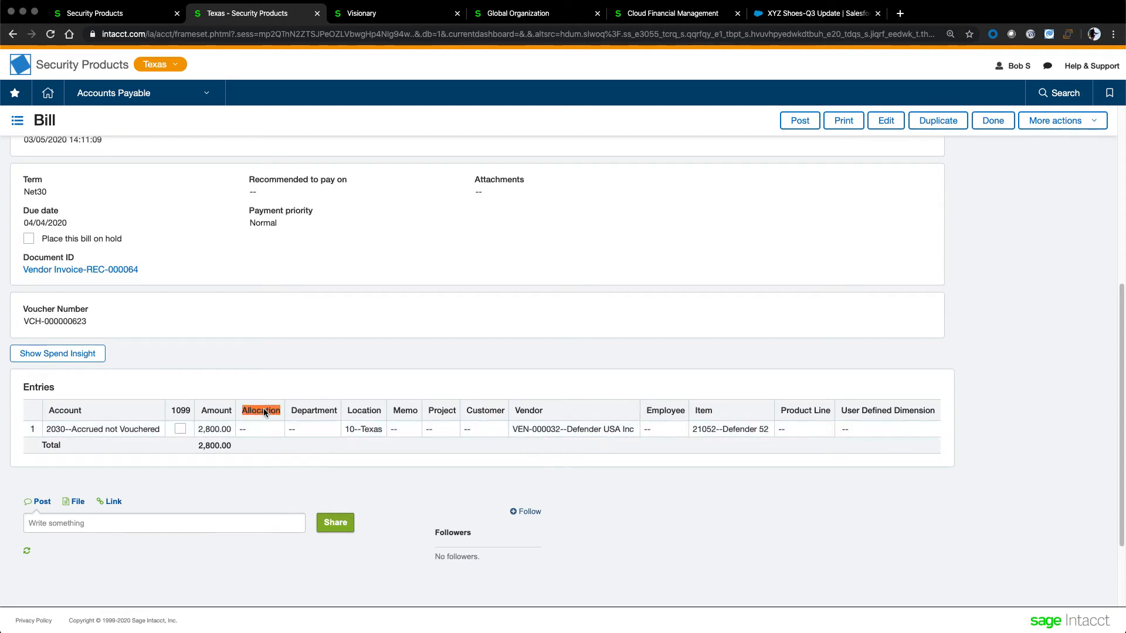
pyautogui.click(277, 481)
pyautogui.scroll(5, 345, 297)
# Step: Open the Accounts Payable Pay Bills page for the Texas entity
pyautogui.click(191, 97)
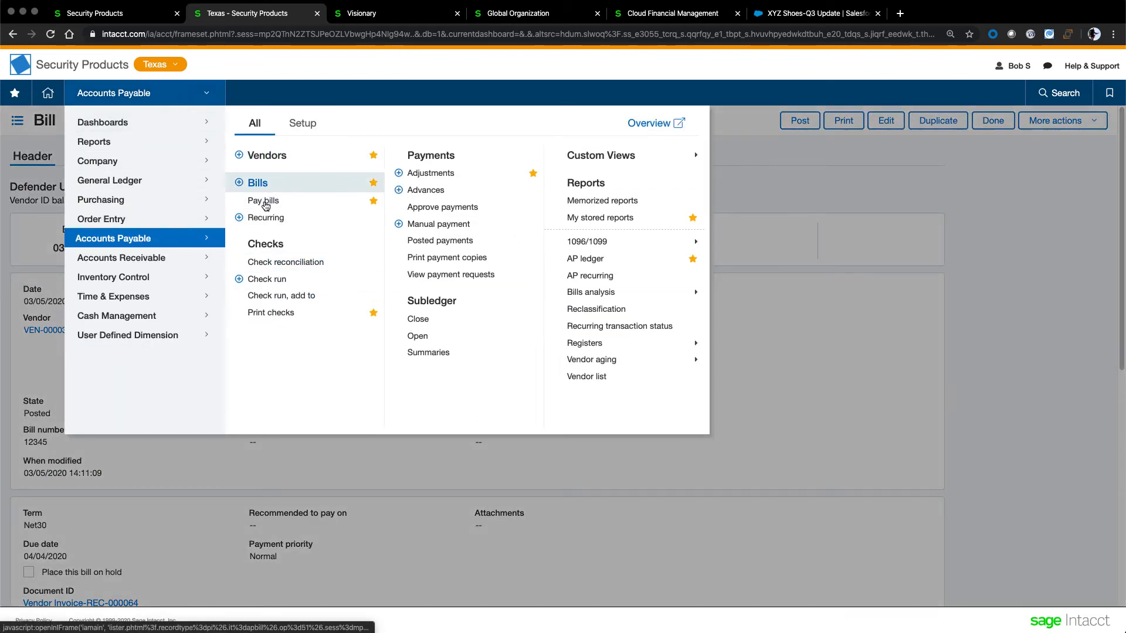
pyautogui.click(263, 204)
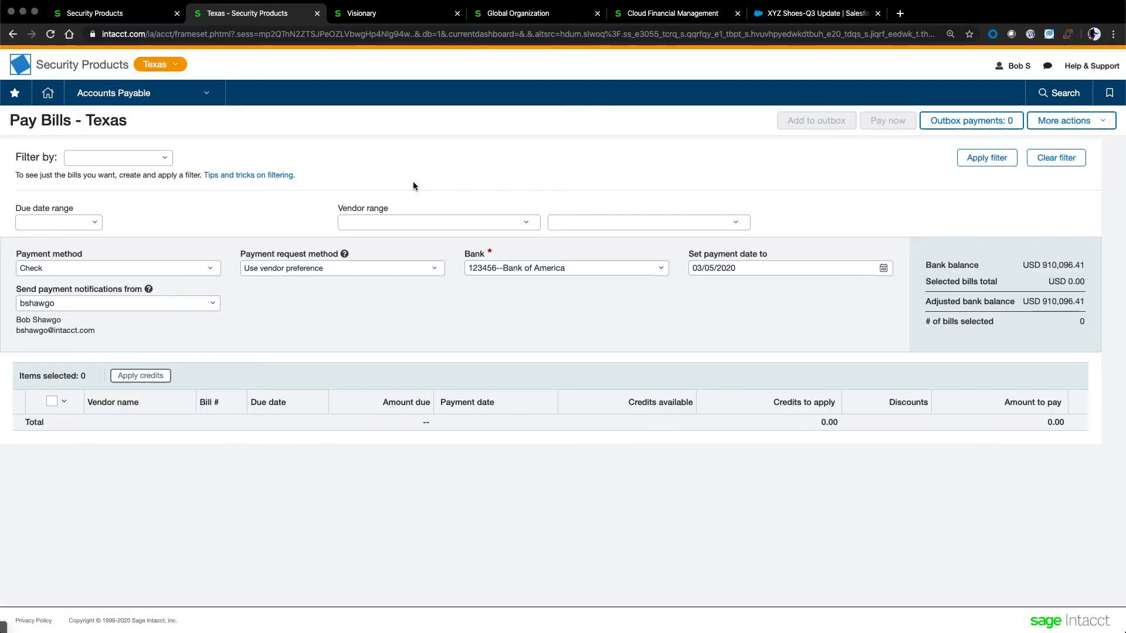
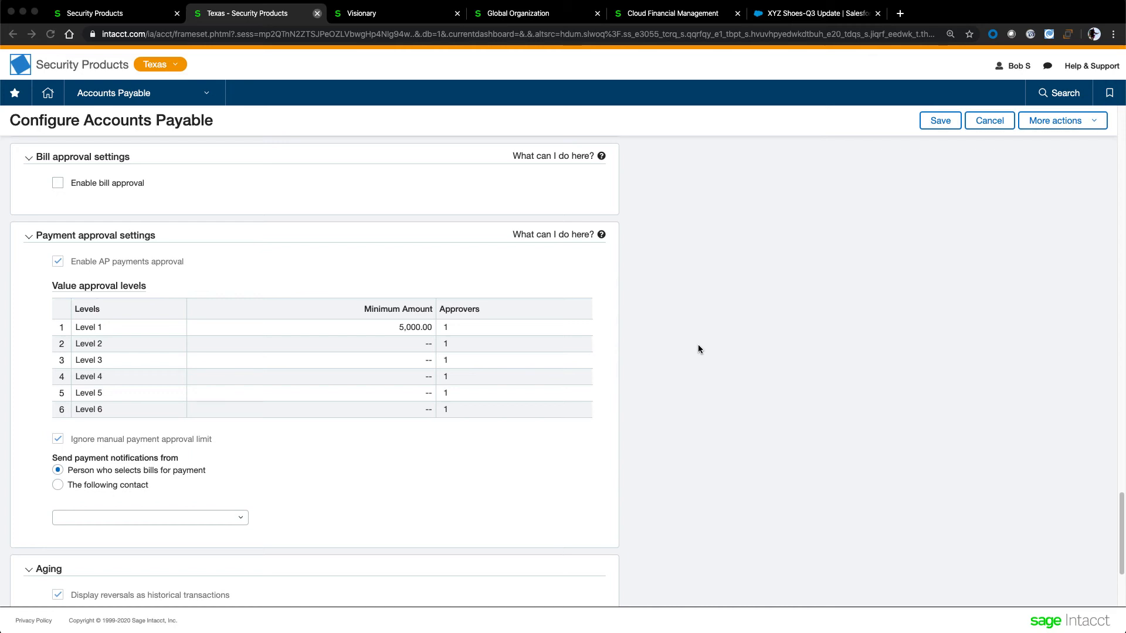
# Step: Leave the Accounts Payable configuration without saving and start a new vendor record
pyautogui.click(203, 101)
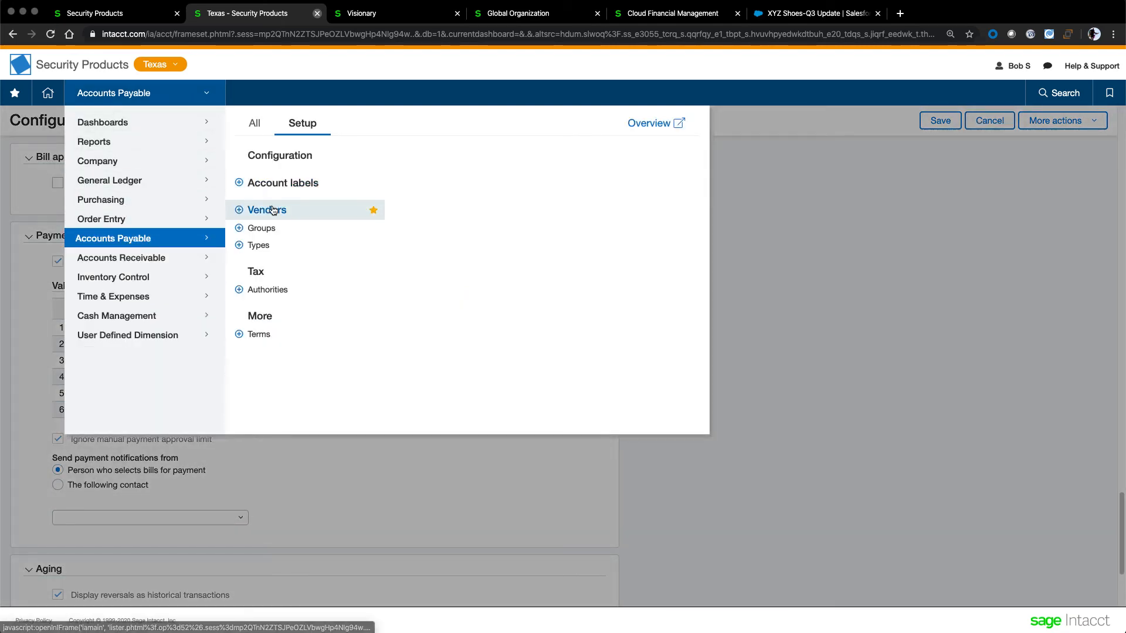
pyautogui.click(241, 213)
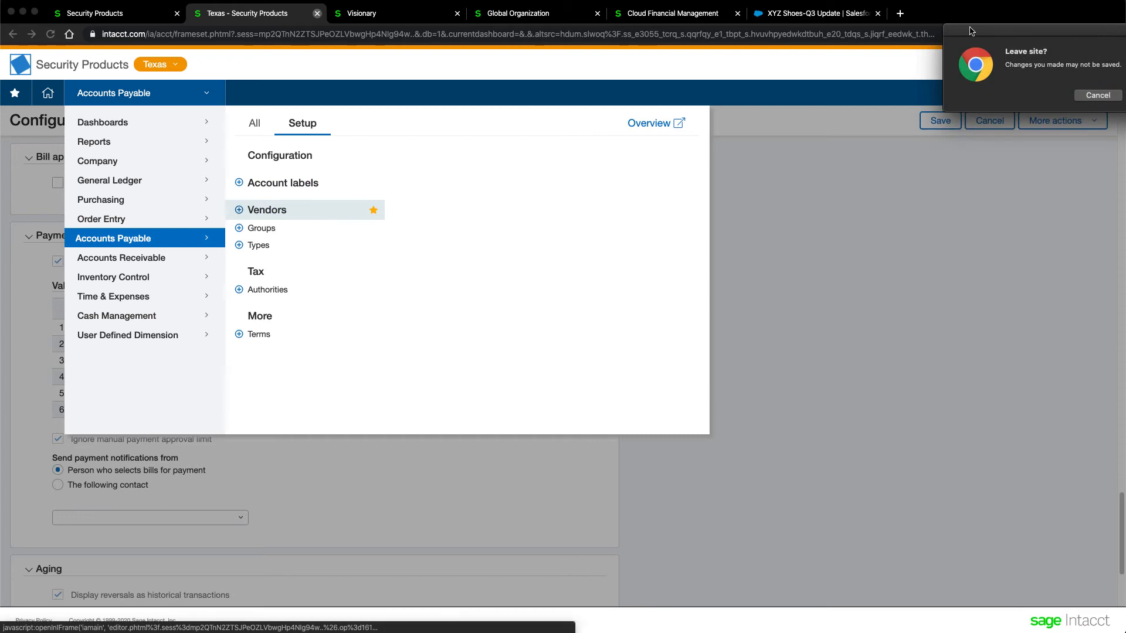
pyautogui.press('Return')
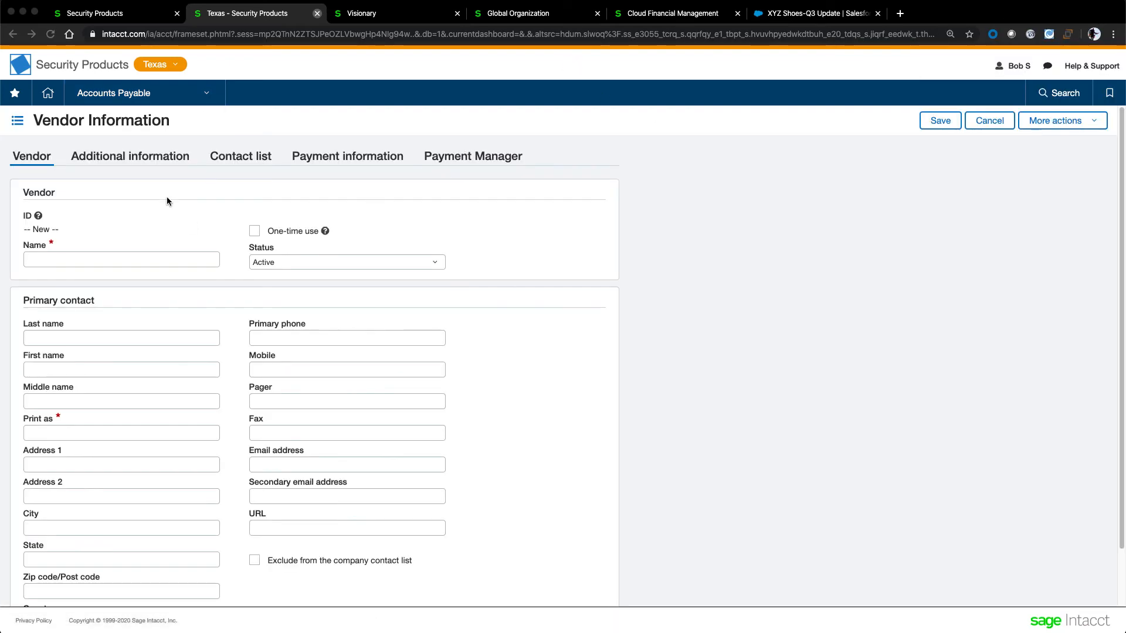
# Step: Examine the new vendor form's additional information, contact list, payment information, Payment Manager and primary contact fields
pyautogui.click(141, 158)
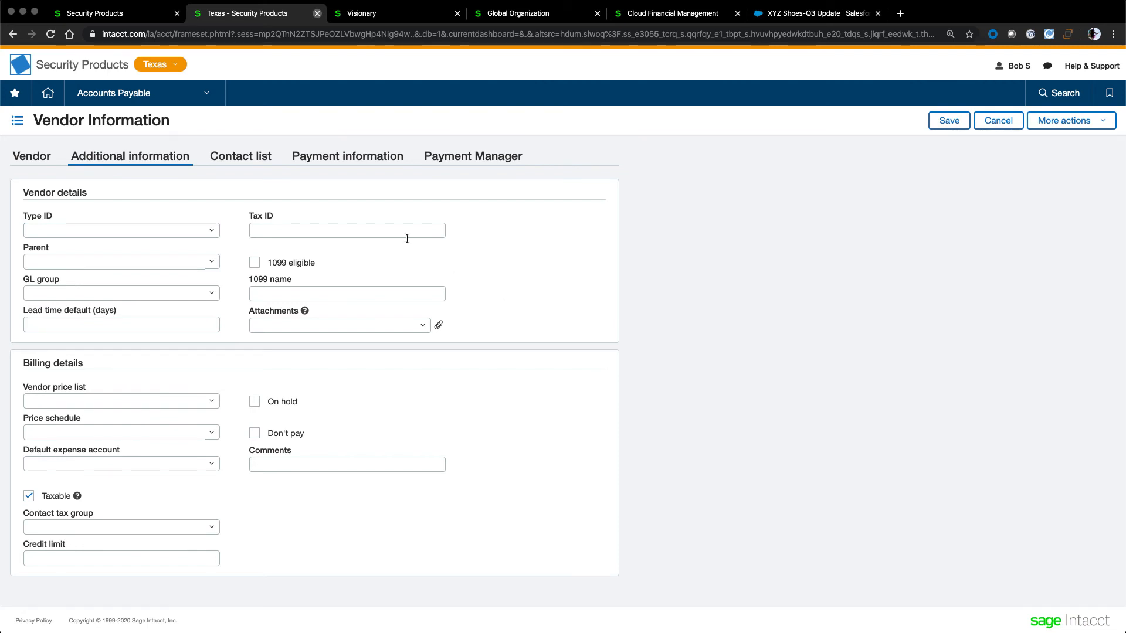
pyautogui.click(252, 156)
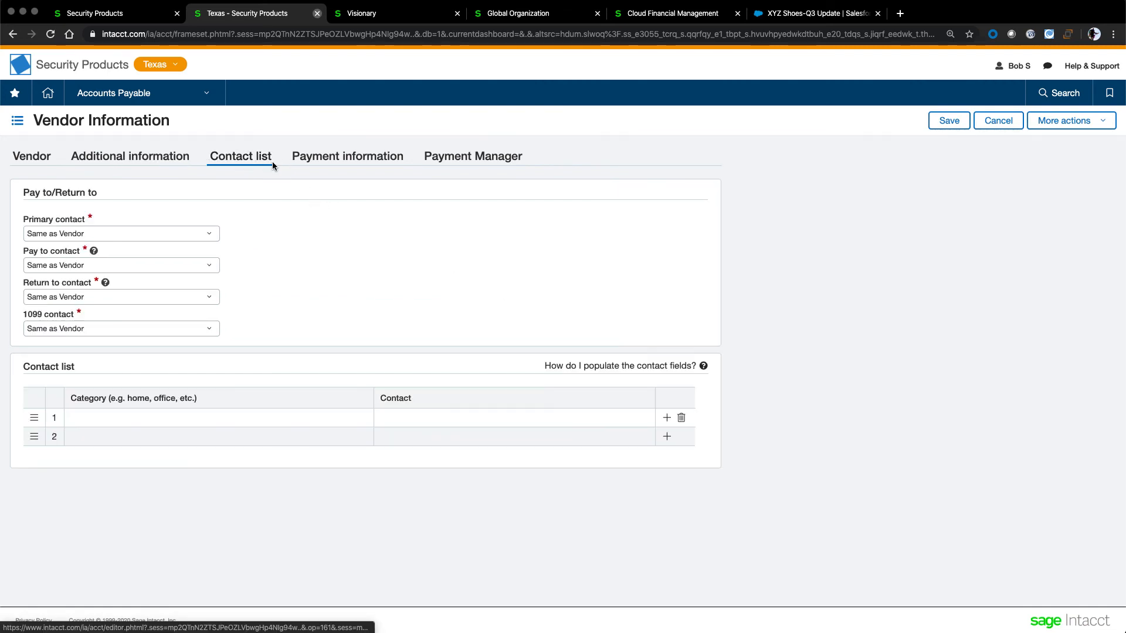
pyautogui.click(318, 159)
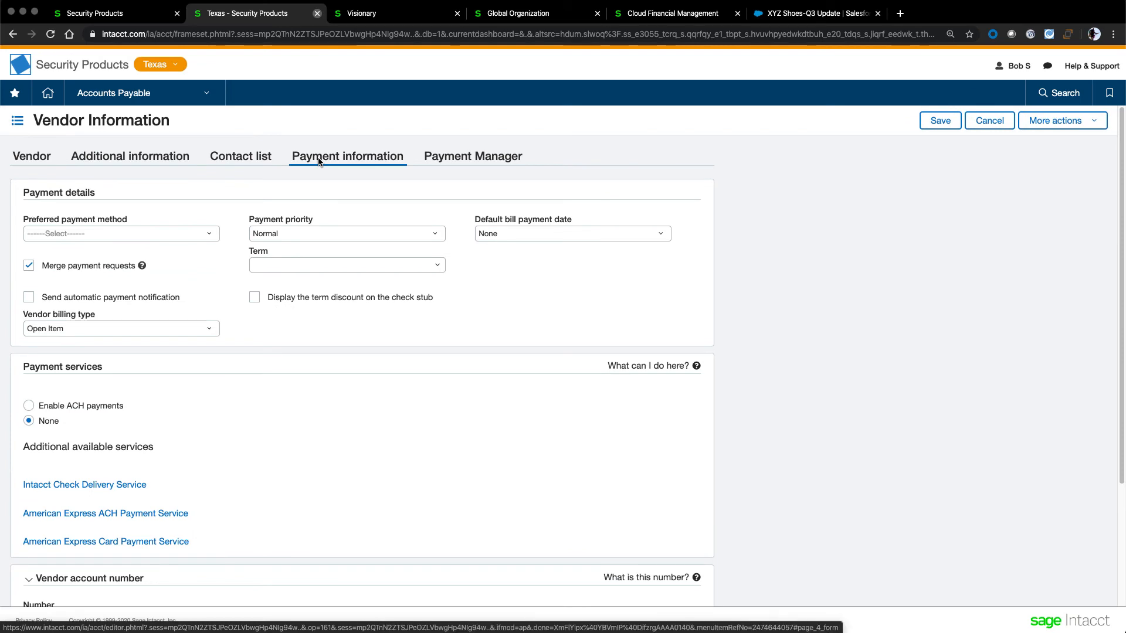
pyautogui.click(472, 160)
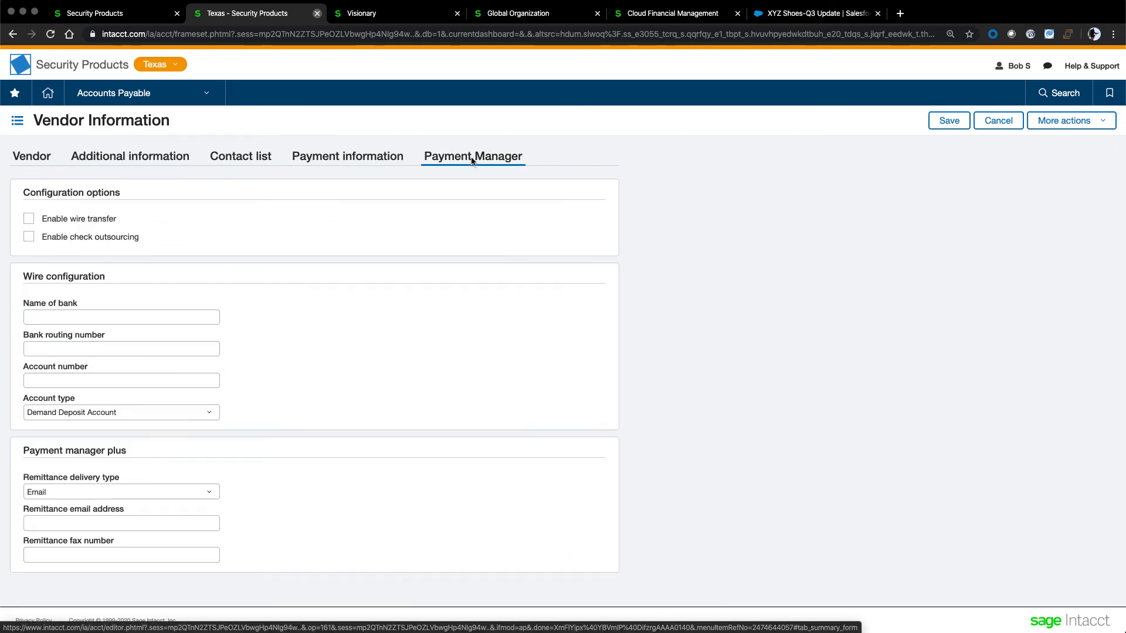
pyautogui.click(39, 159)
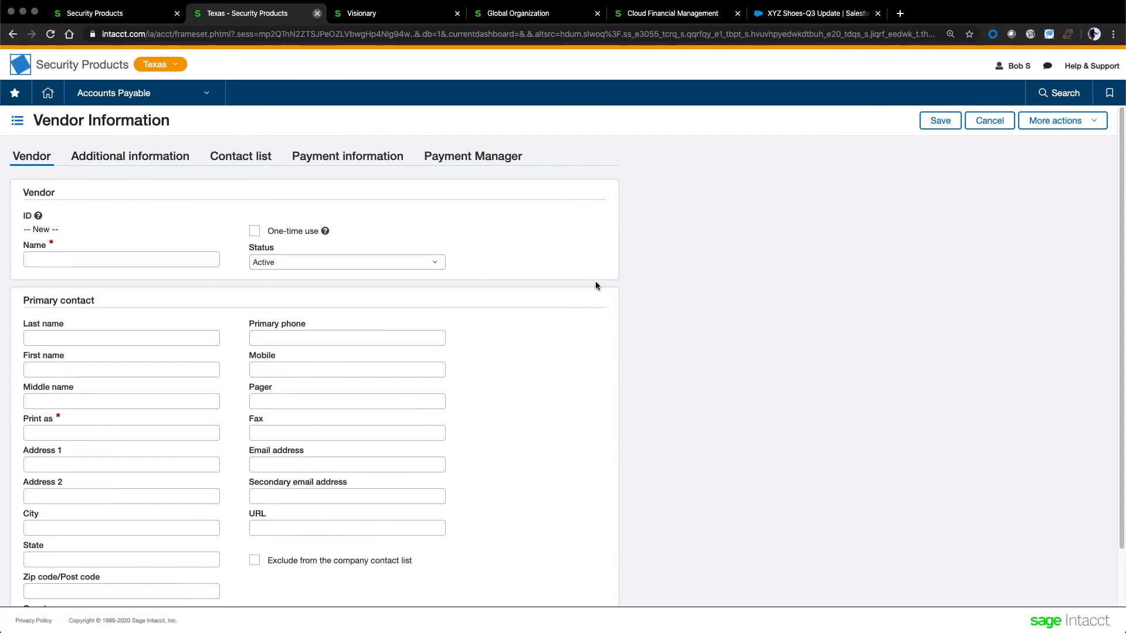
pyautogui.scroll(-2, 595, 285)
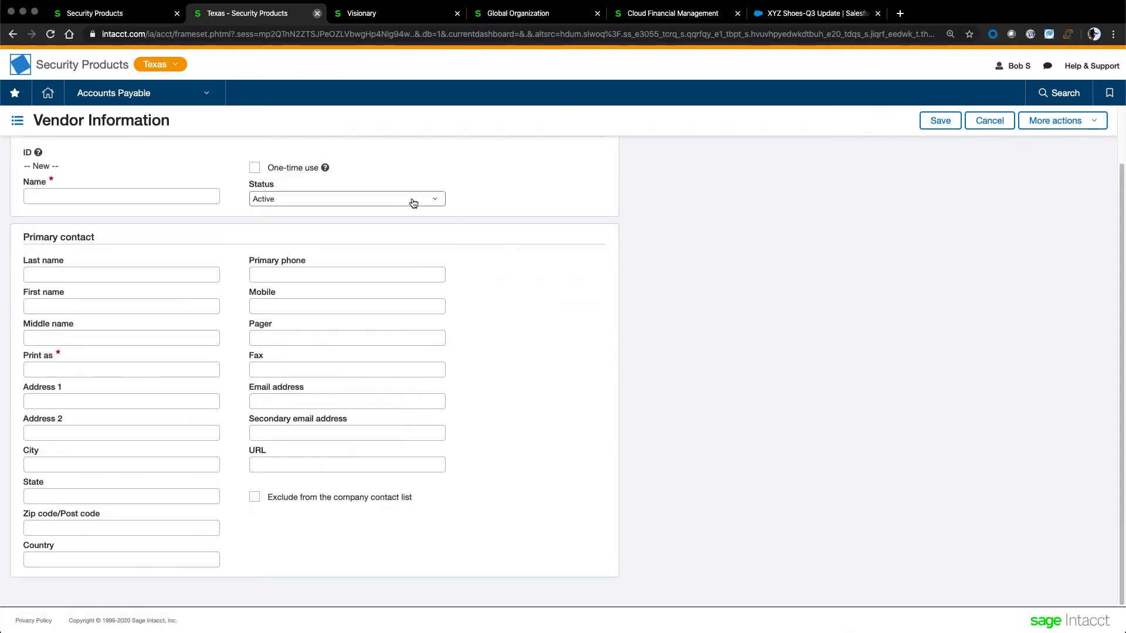
pyautogui.scroll(2, 525, 186)
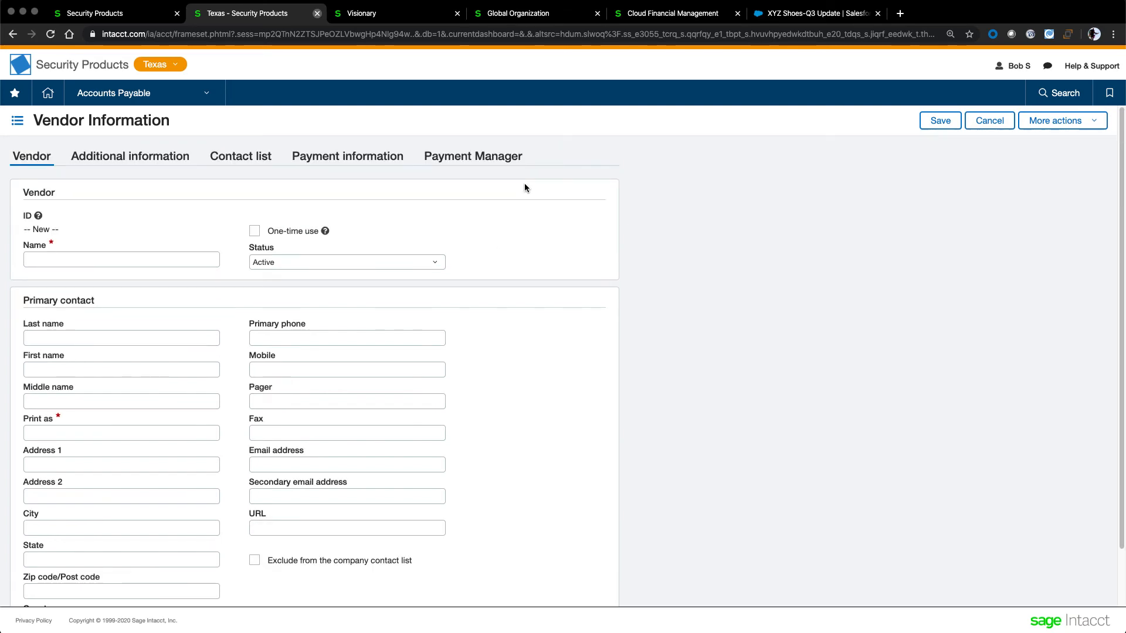
# Step: Open the Cash Management overview for the Texas entity and view the account types offered for reconciliation
pyautogui.click(183, 97)
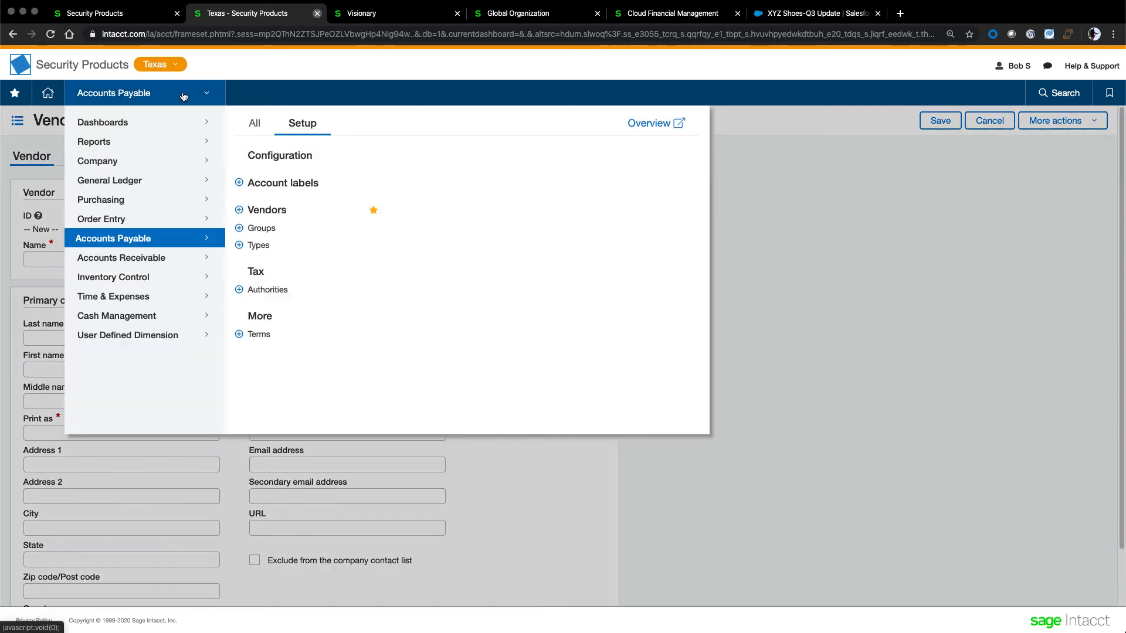
pyautogui.click(130, 316)
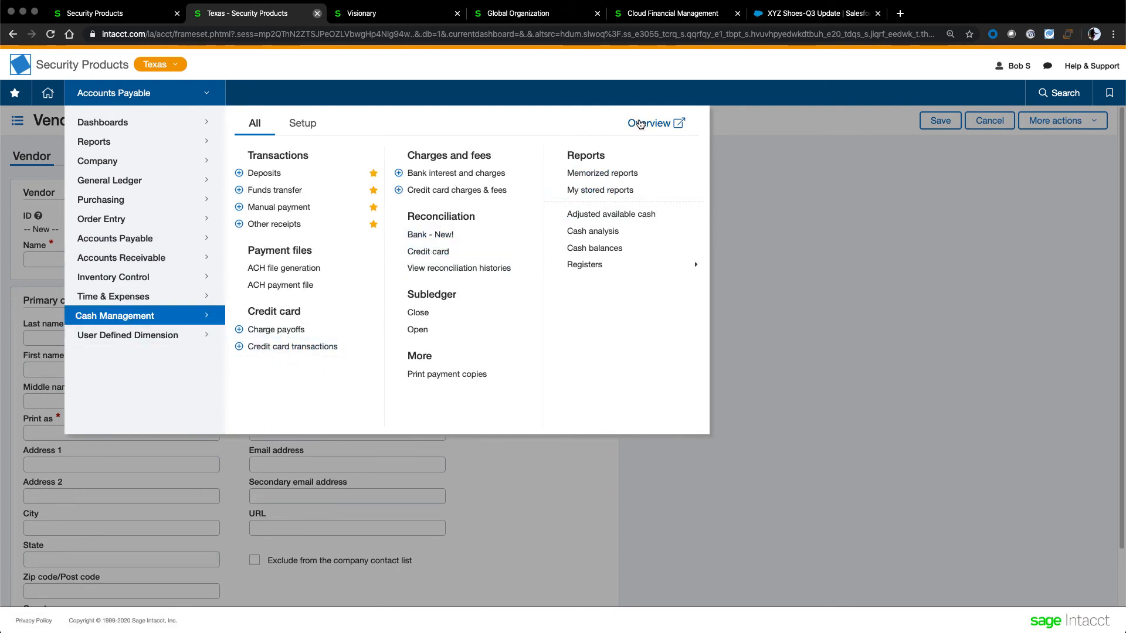
pyautogui.click(640, 124)
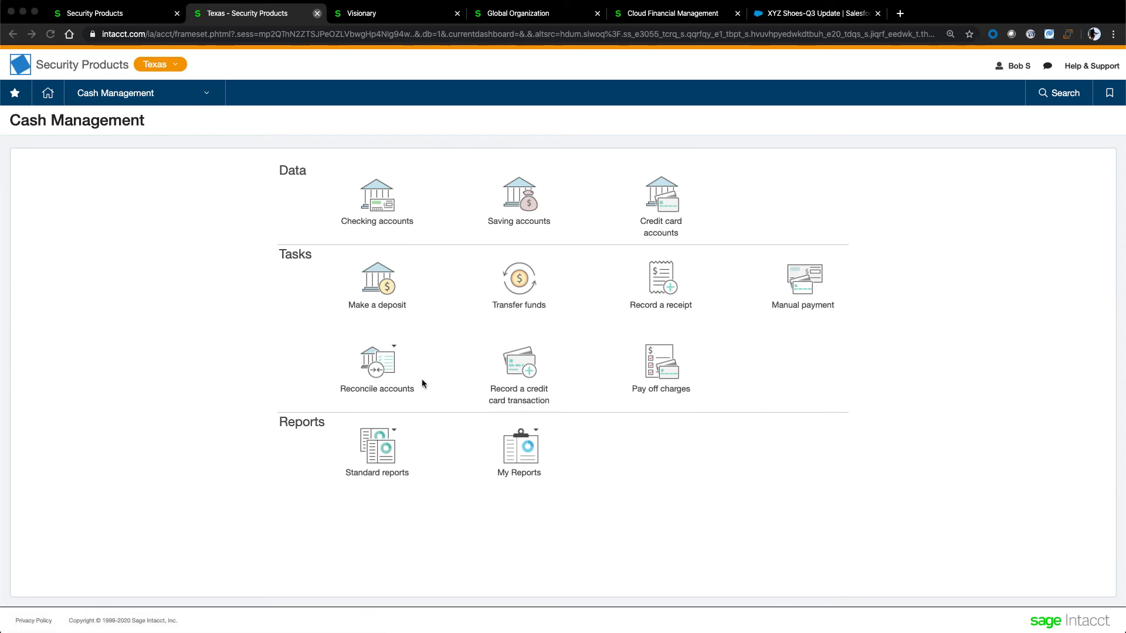
pyautogui.click(378, 374)
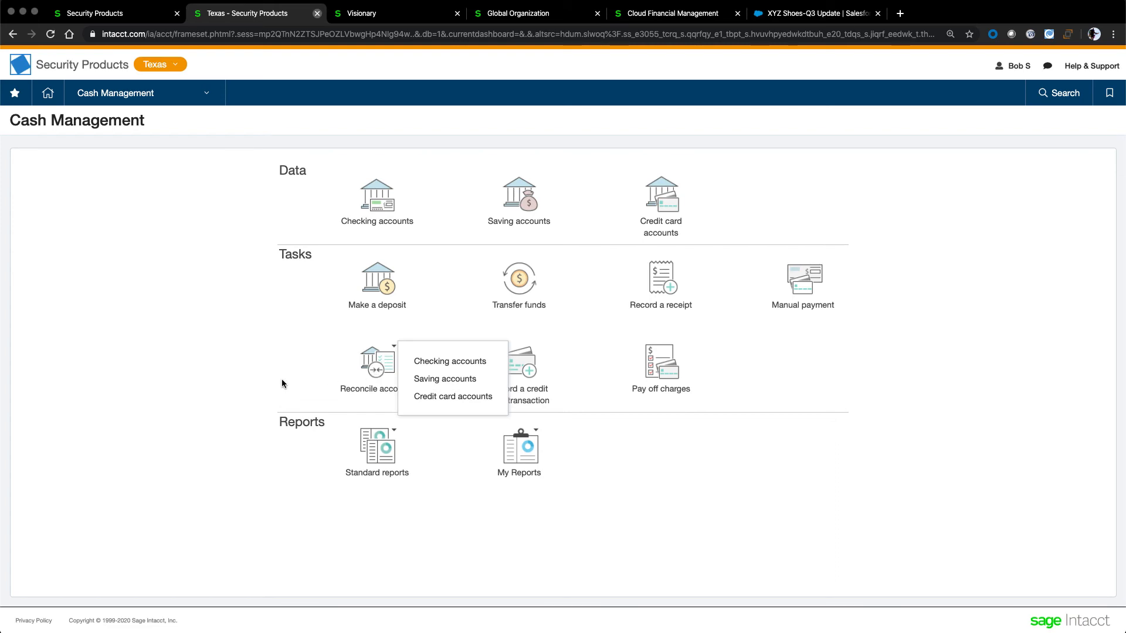
pyautogui.click(231, 386)
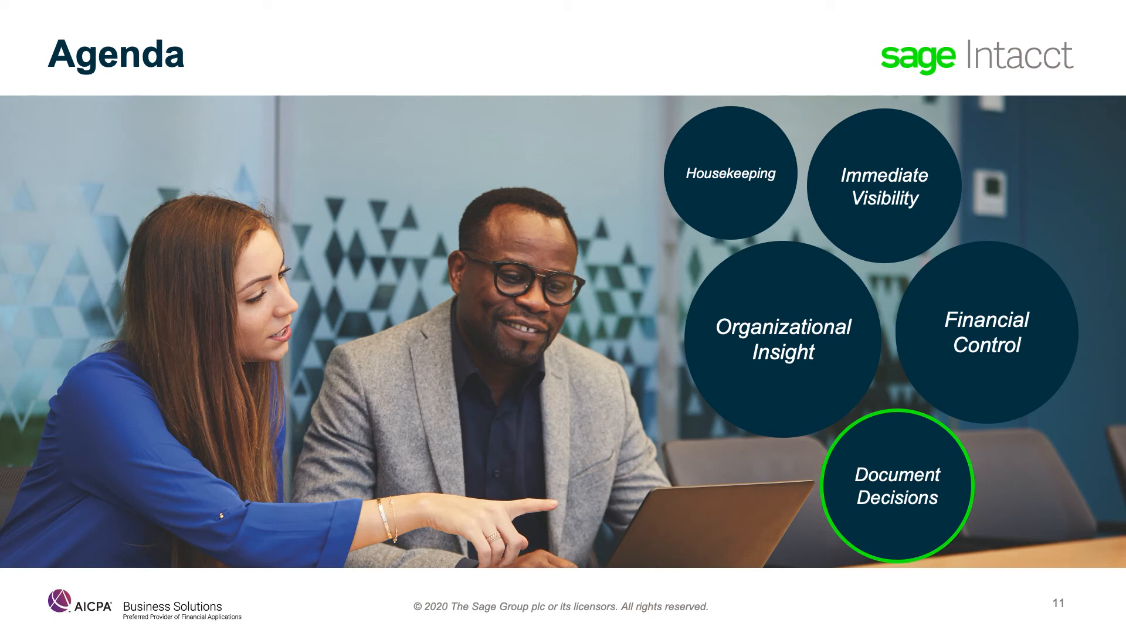
pyautogui.press('Right')
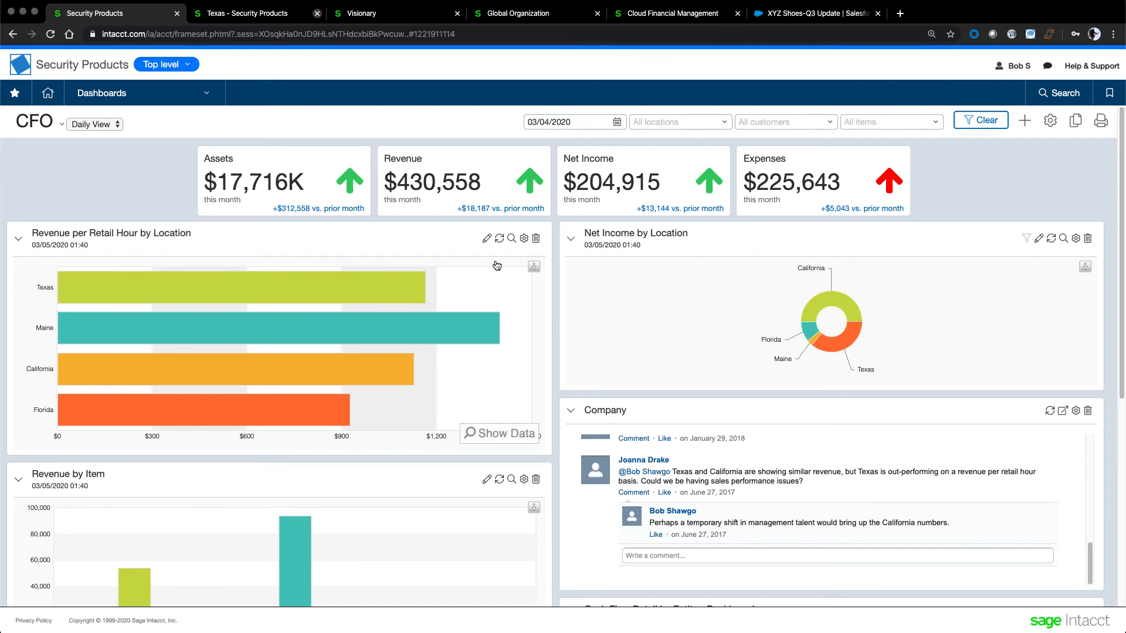
# Step: Examine the CFO dashboard's net income and revenue charts by location, balance sheet, cash flow reports and Company collaboration feed
pyautogui.moveTo(816, 309)
pyautogui.moveTo(835, 349)
pyautogui.moveTo(810, 333)
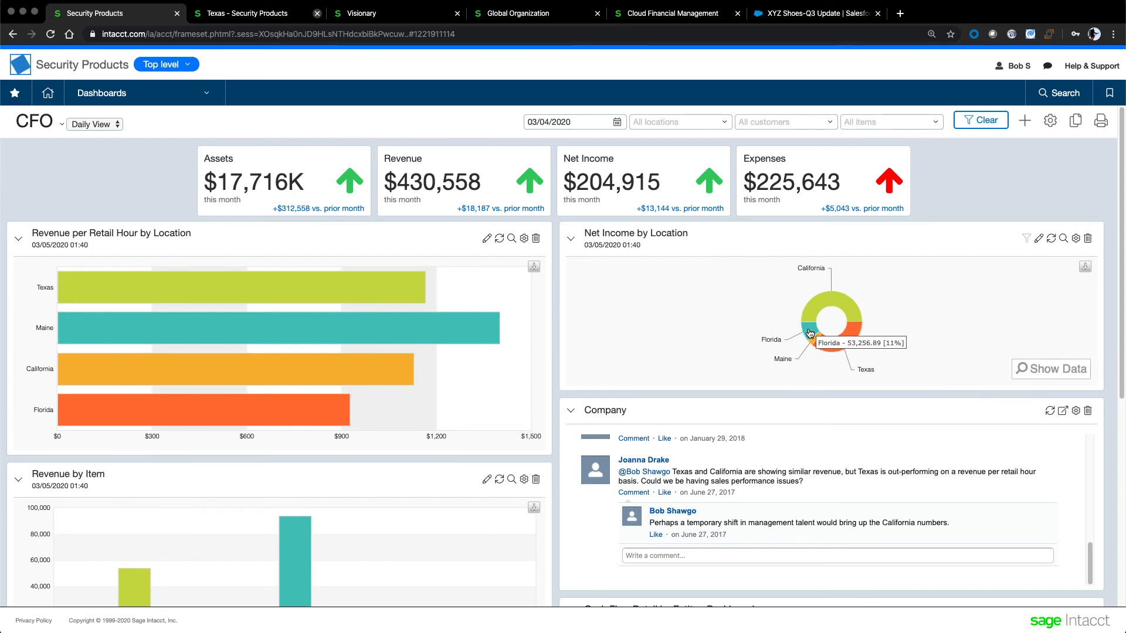
pyautogui.moveTo(279, 316)
pyautogui.moveTo(197, 422)
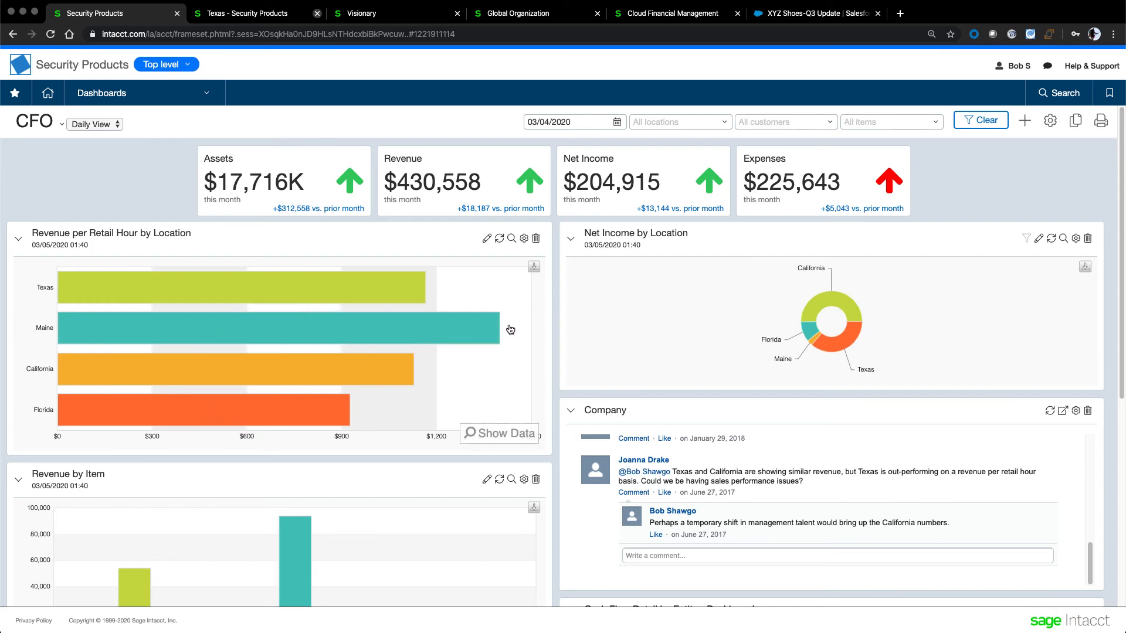
pyautogui.scroll(-6, 510, 431)
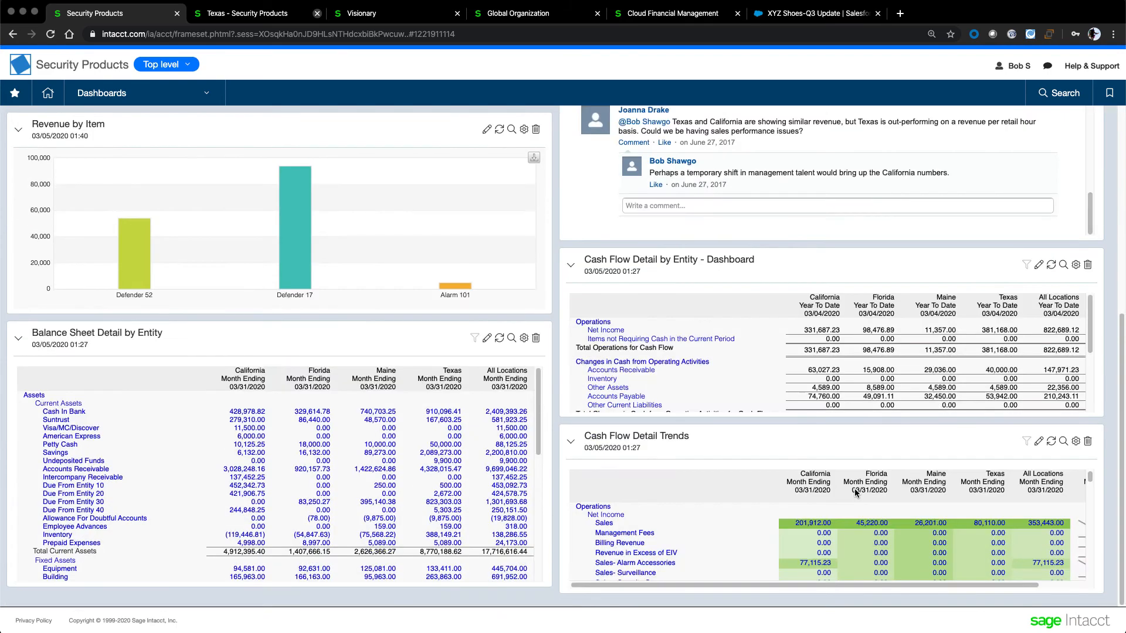
pyautogui.scroll(4, 743, 259)
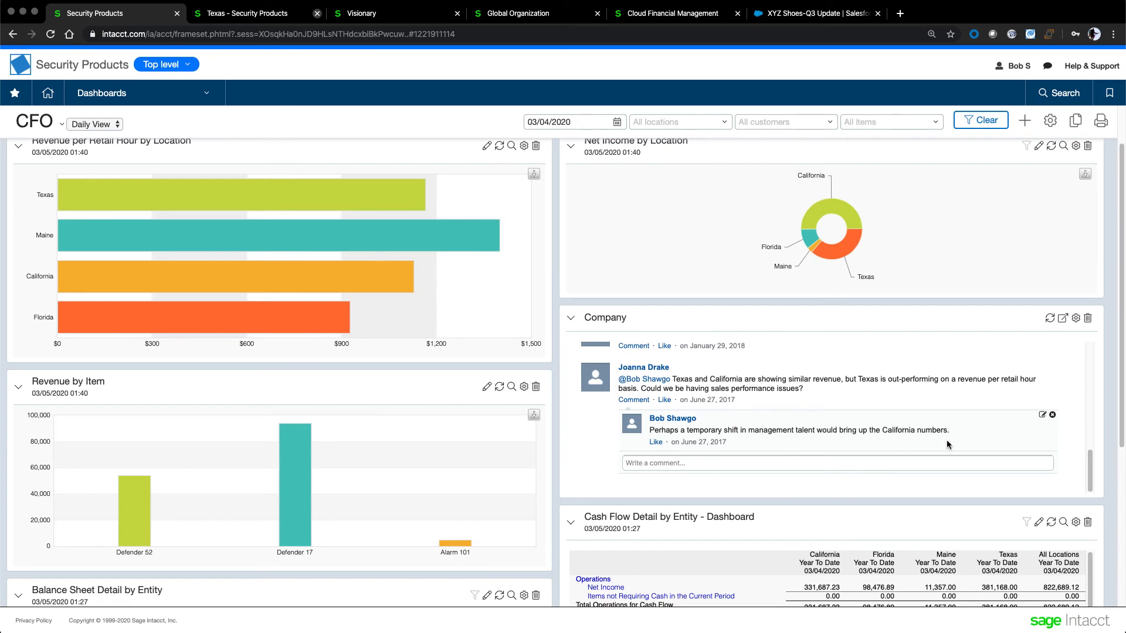
pyautogui.scroll(3, 632, 320)
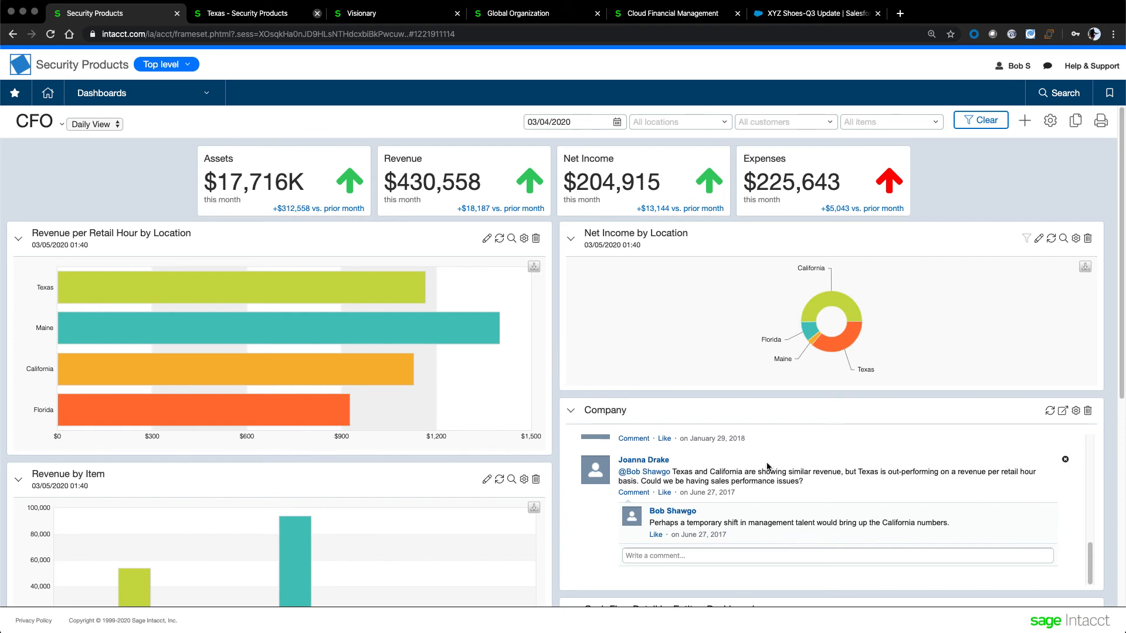
# Step: Open the GL Batch 82782 journal entry from the Intacct Collaborate feed in Cloud Financial Management and review its entries and discussion
pyautogui.click(661, 14)
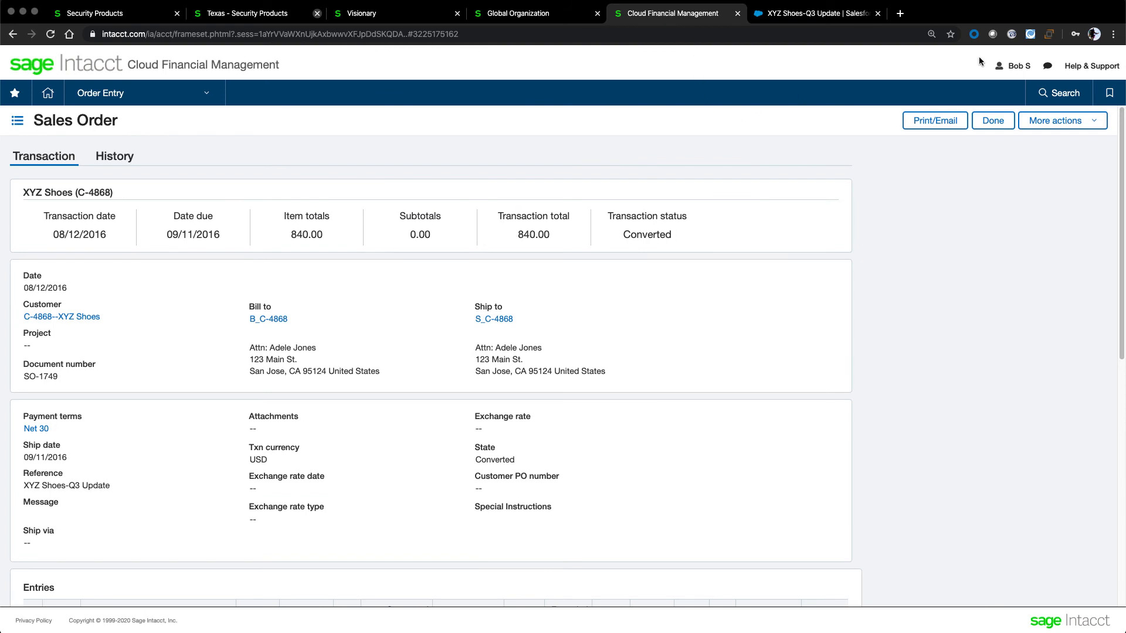
pyautogui.click(1049, 69)
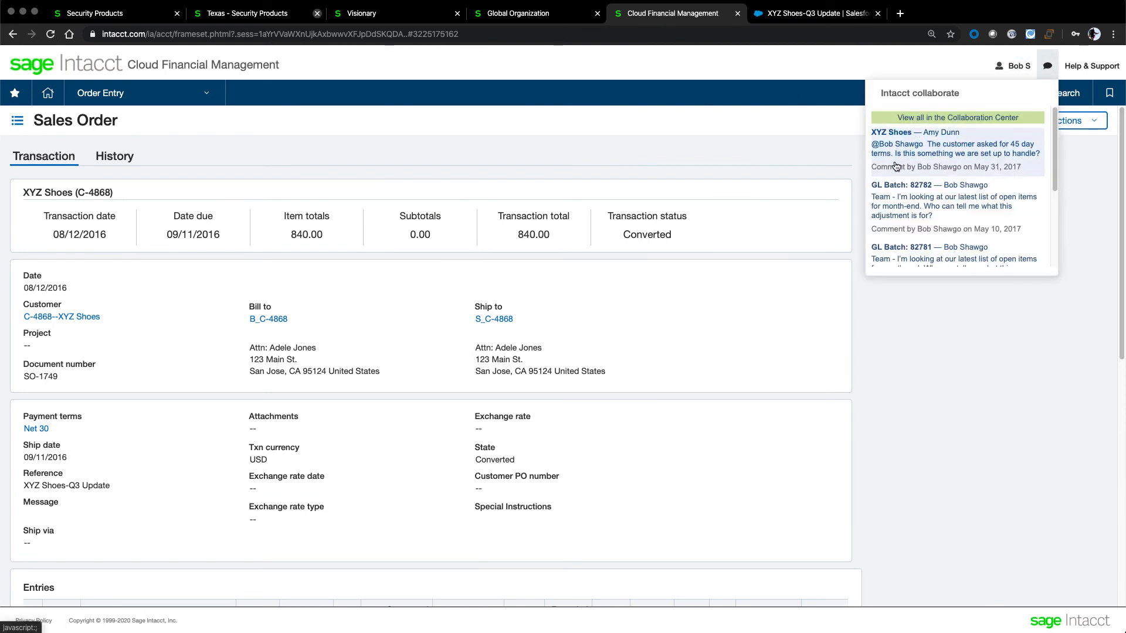
pyautogui.click(898, 186)
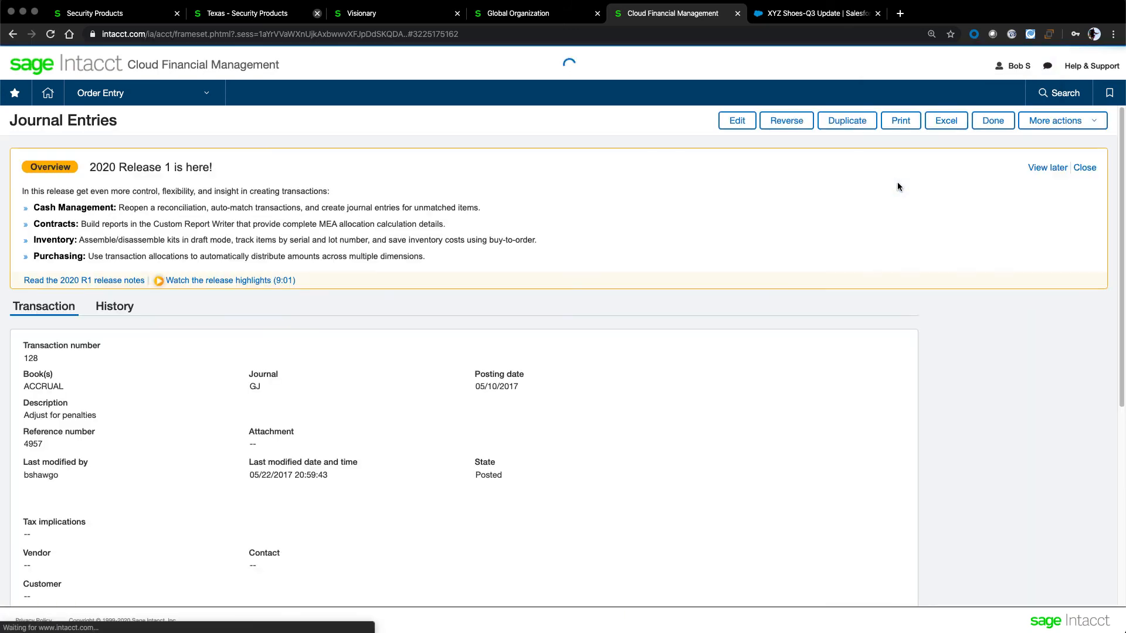
pyautogui.click(1085, 168)
pyautogui.scroll(-3, 972, 332)
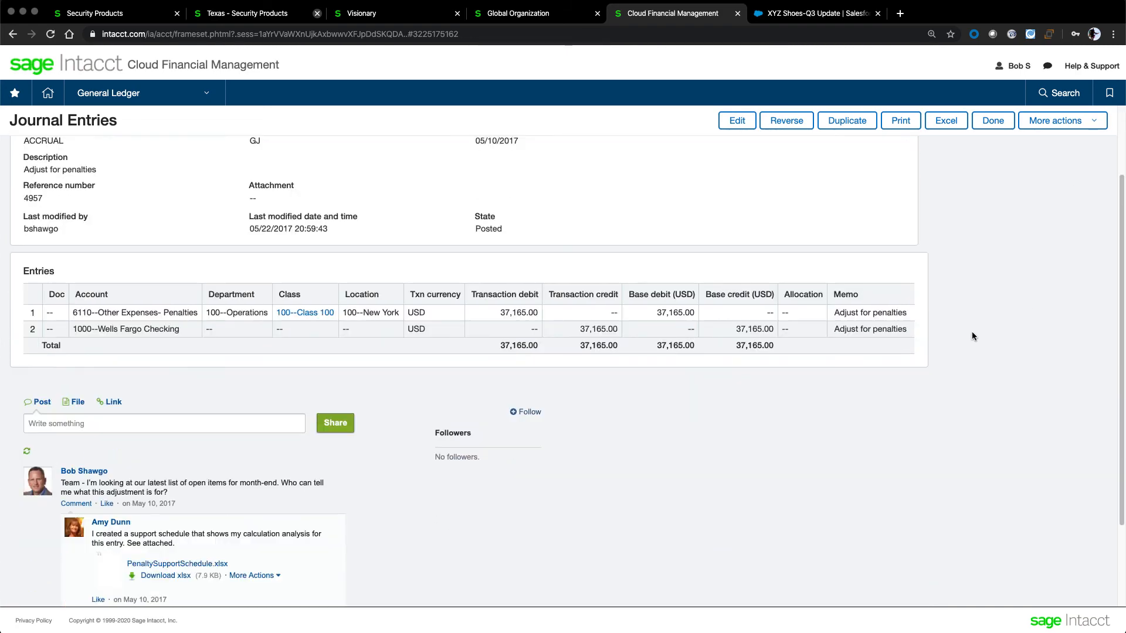
pyautogui.scroll(-3, 972, 336)
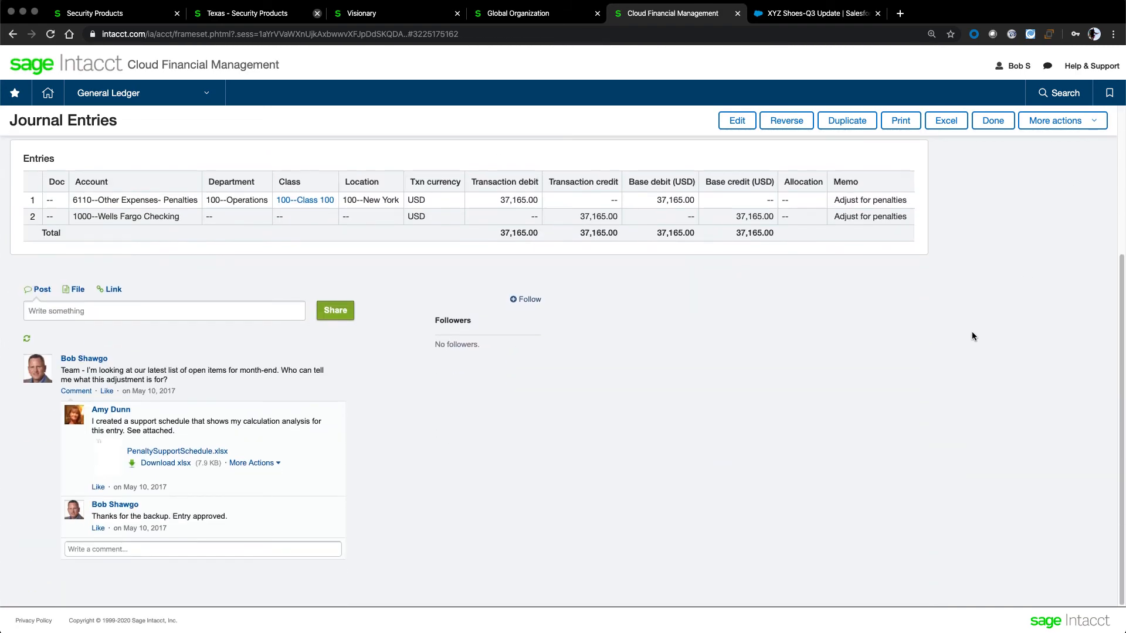